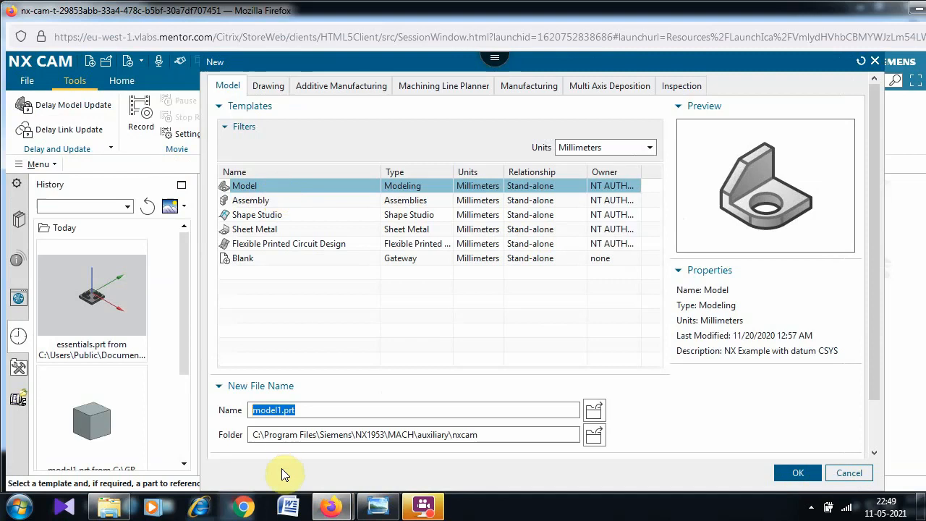
Create a new millimetre part from the Model template, named Ex2.prt and stored in the C:\GR folder.
double_click(271, 411)
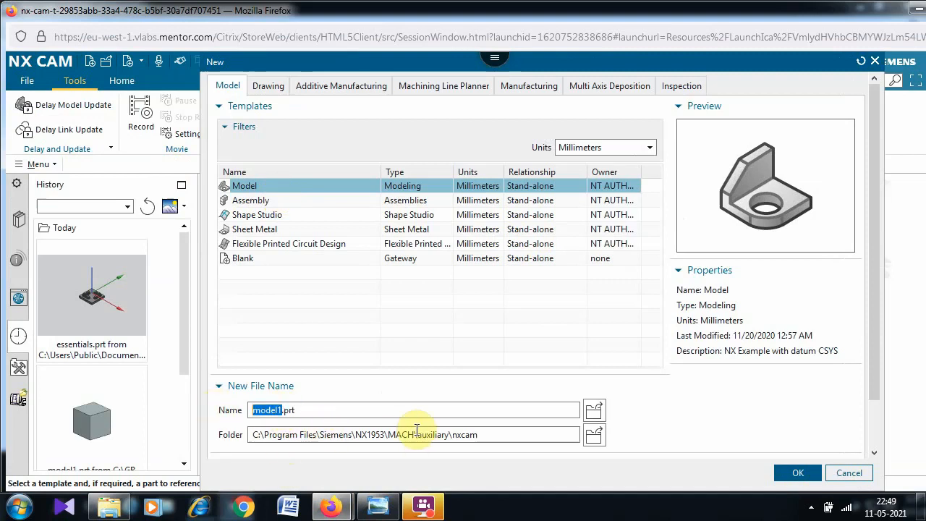
type("Ex2")
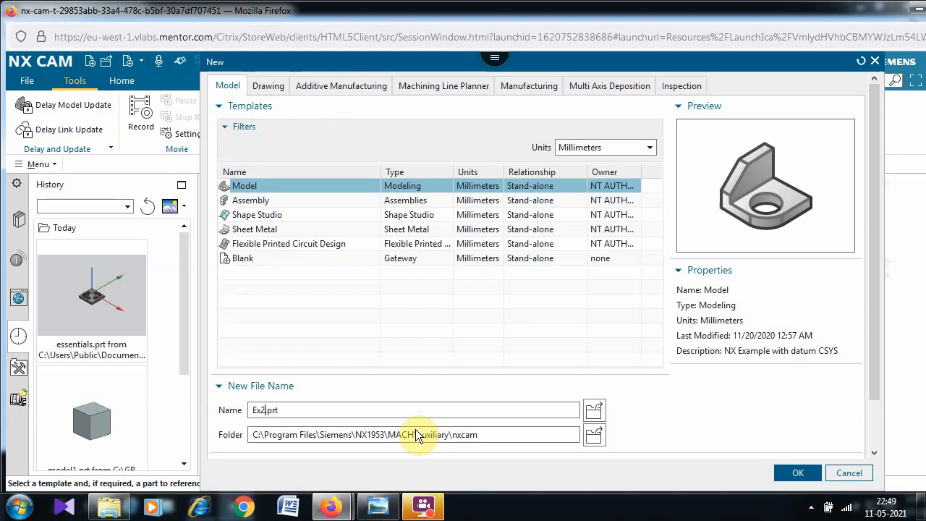
left_click(588, 437)
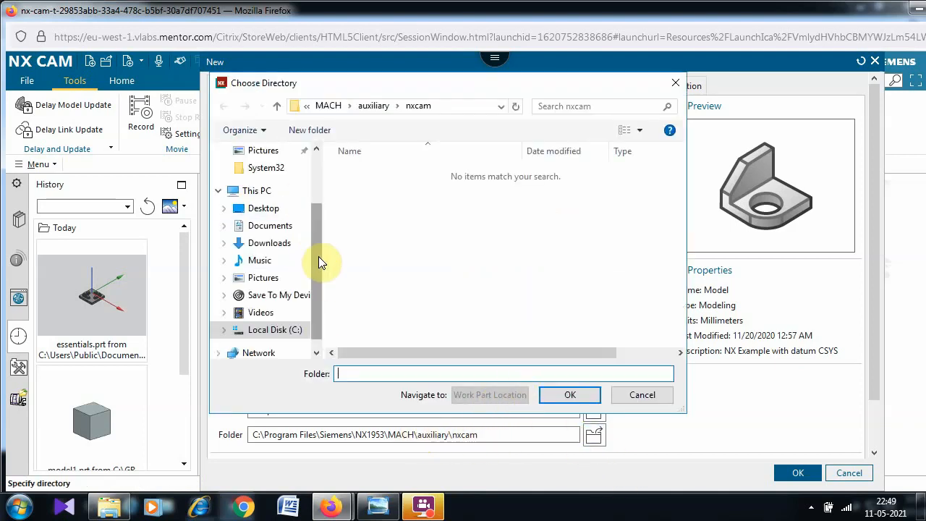
left_click(276, 332)
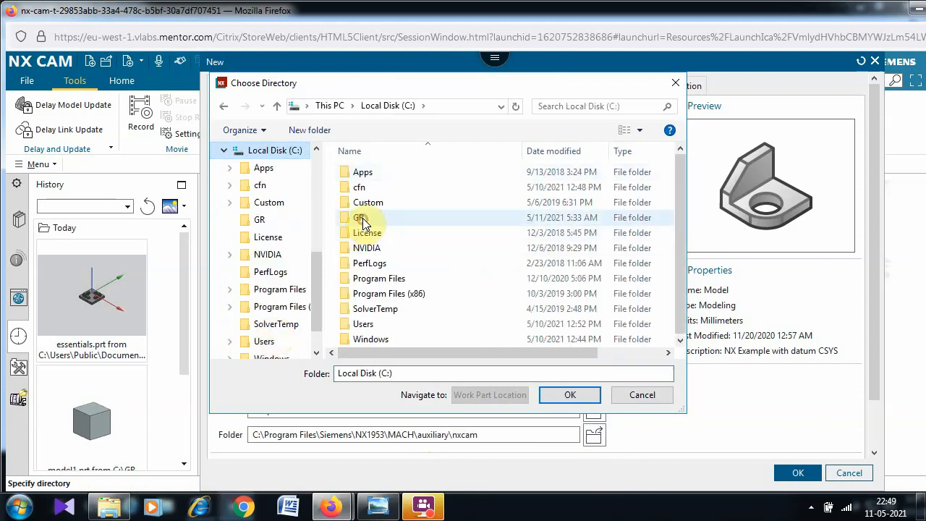
left_click(360, 218)
left_click(566, 395)
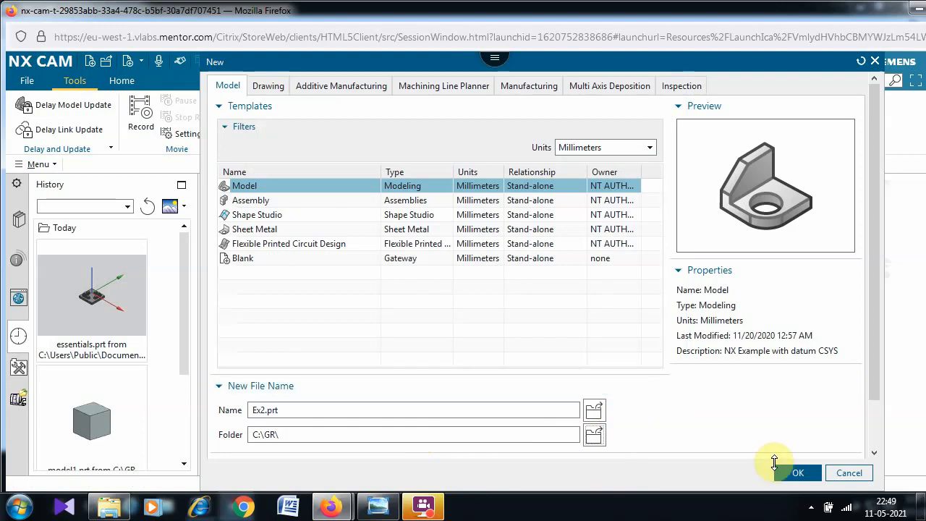
left_click(786, 469)
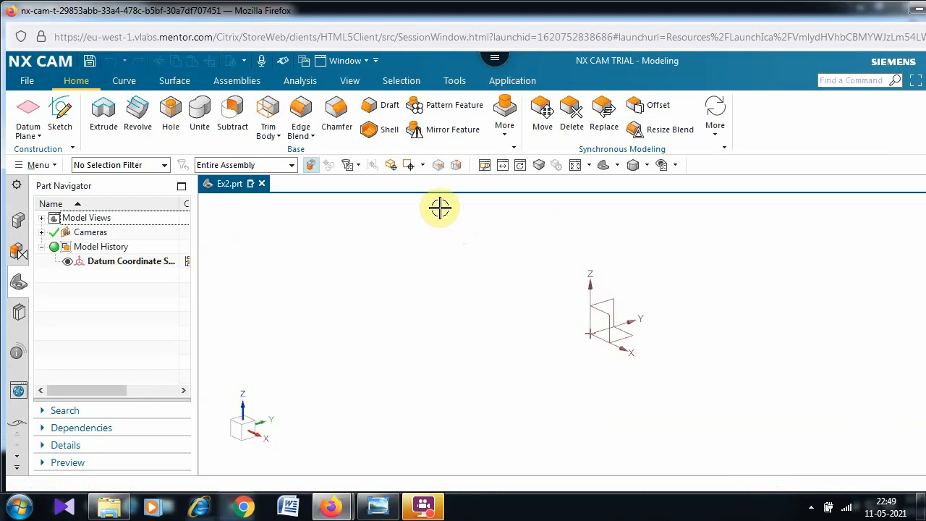
Create a thin square block at the origin, 100 mm long and 100 mm wide.
left_click(506, 131)
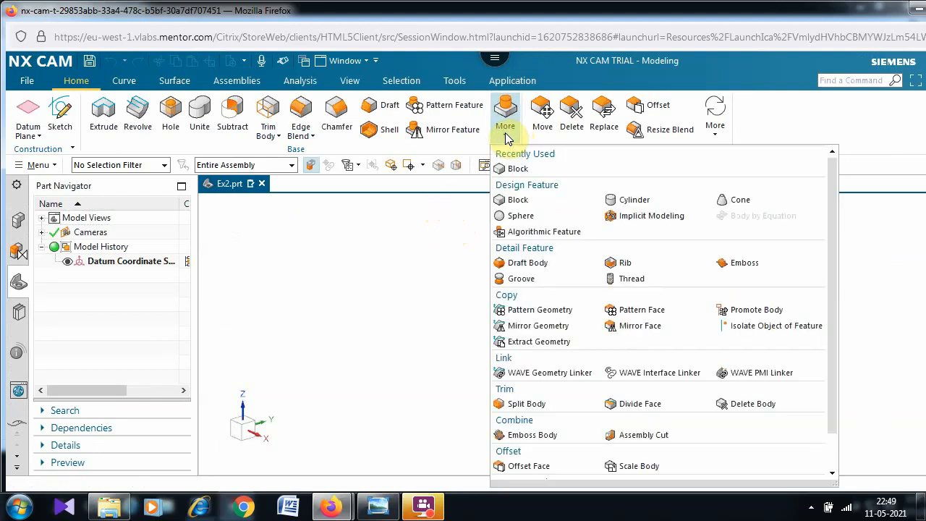
left_click(524, 199)
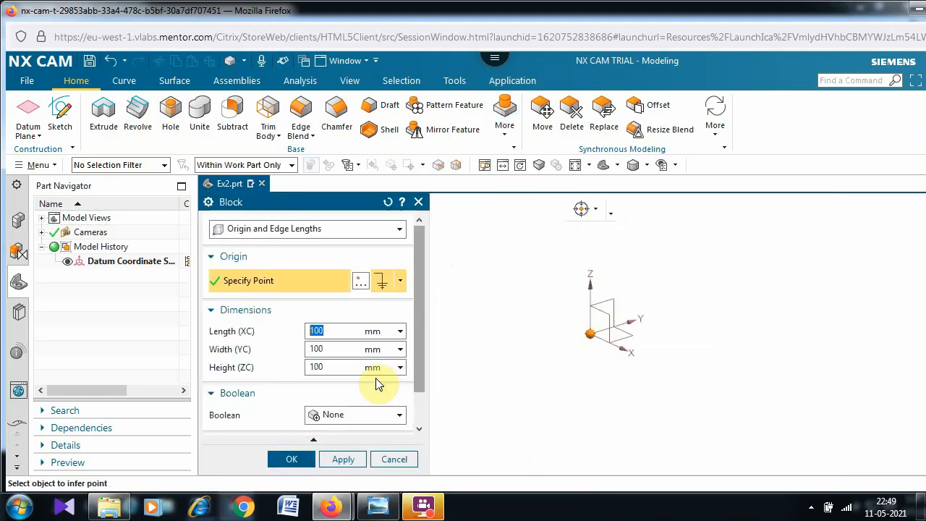
left_click(350, 366)
left_click(293, 458)
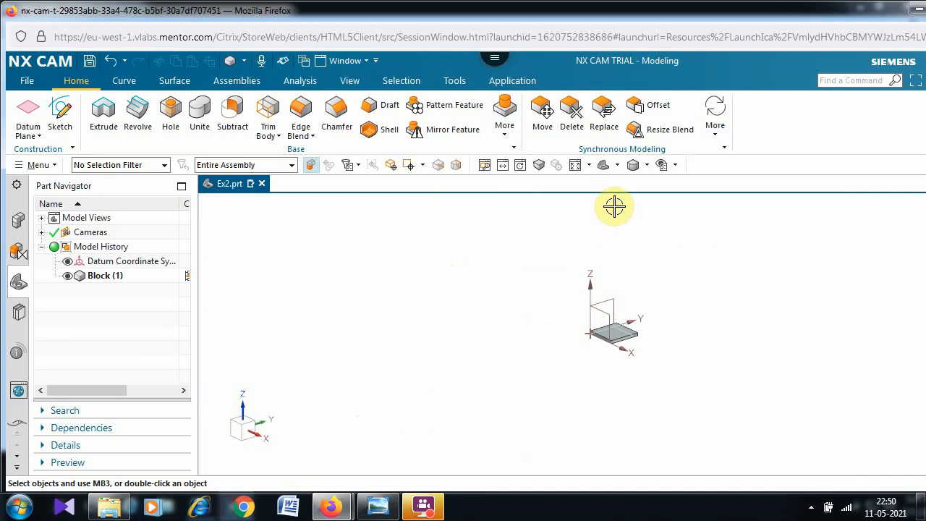
left_click(577, 165)
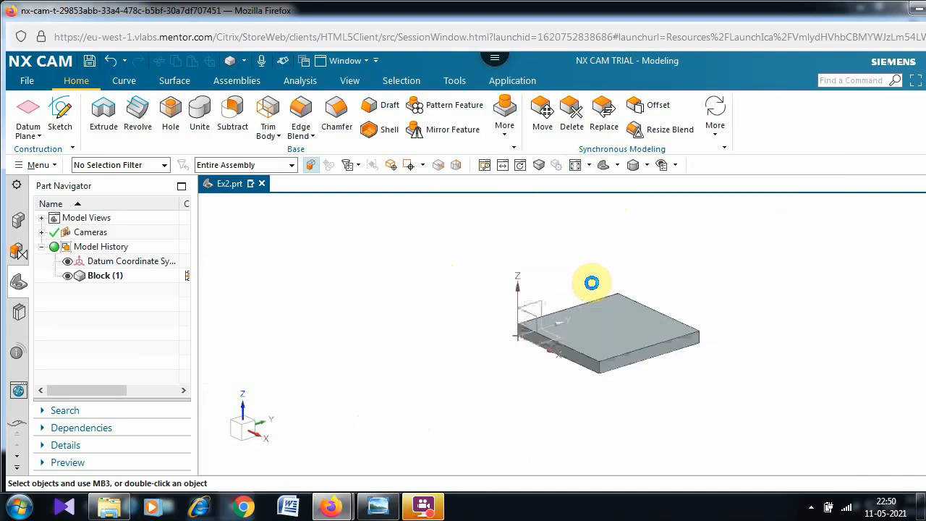
scroll(594, 279, "down", 2)
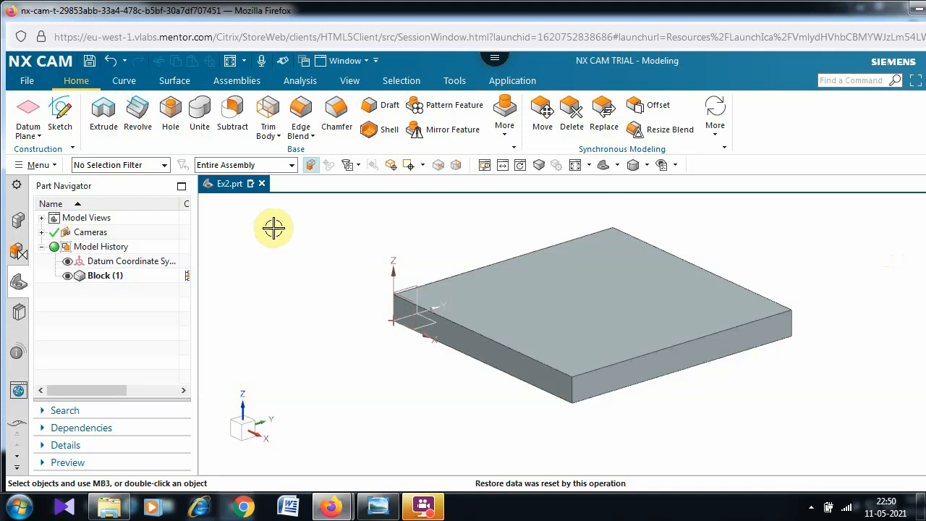
Start an Extrude and open a section sketch on the block's top face.
left_click(104, 108)
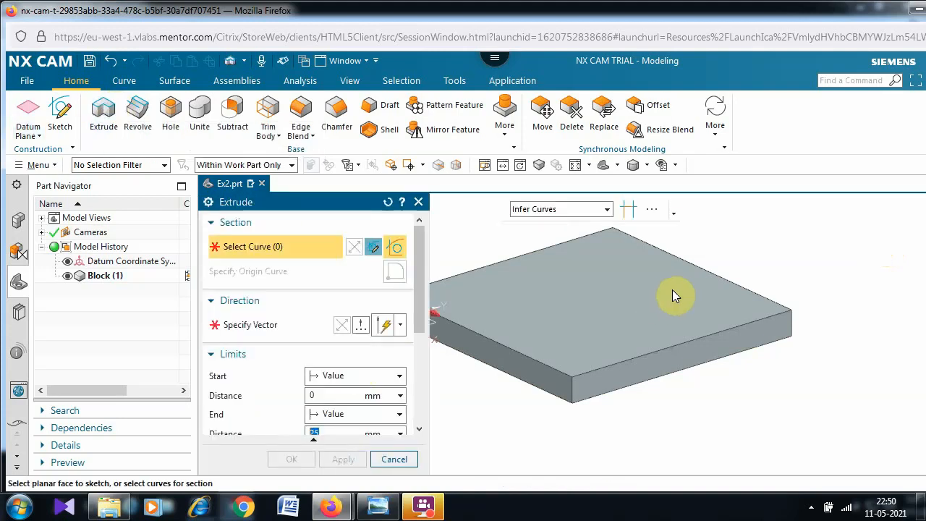
left_click(649, 290)
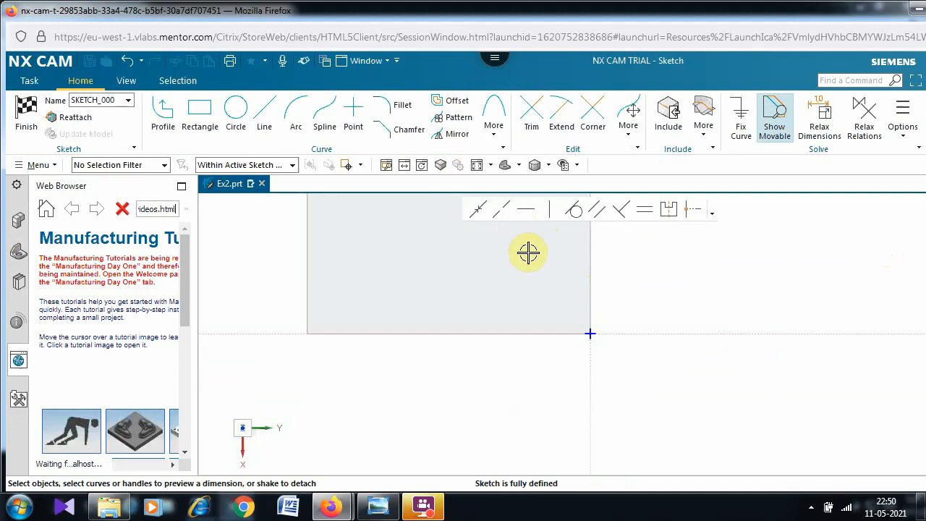
scroll(550, 295, "up", 2)
scroll(550, 296, "down", 2)
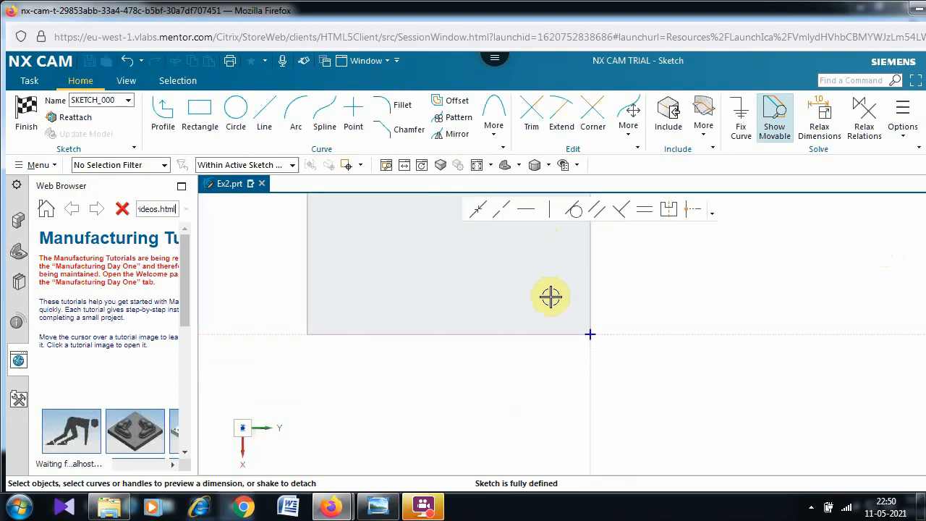
left_click(483, 167)
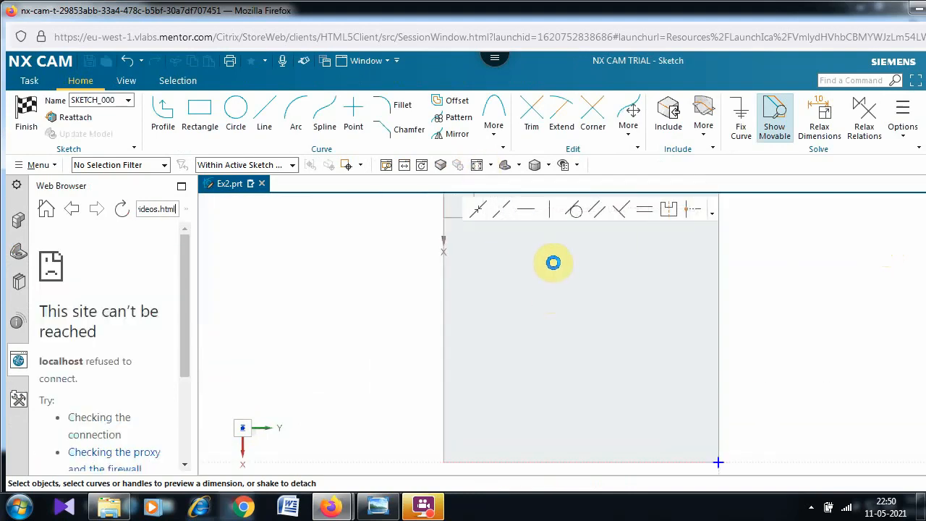
scroll(452, 288, "down", 1)
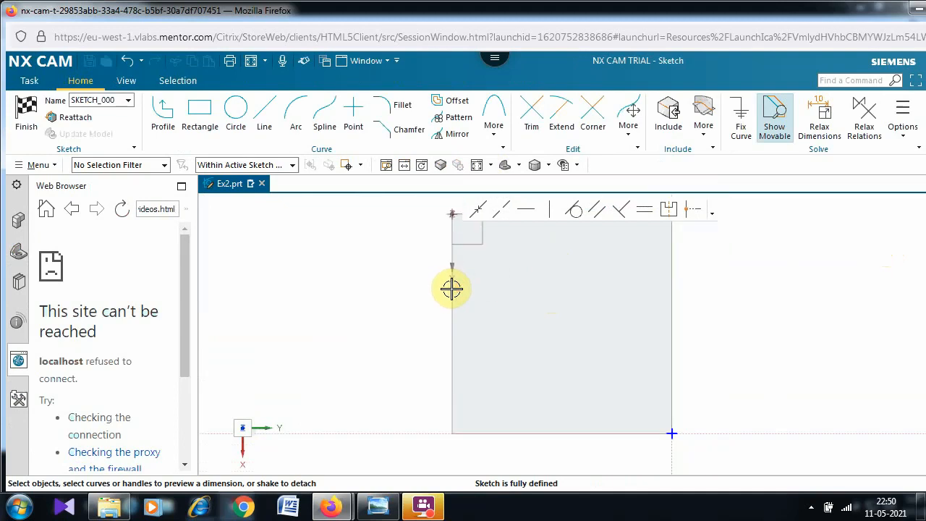
Sketch a two-point rectangle about 70 mm square inside the outline of the block's top face.
left_click(202, 118)
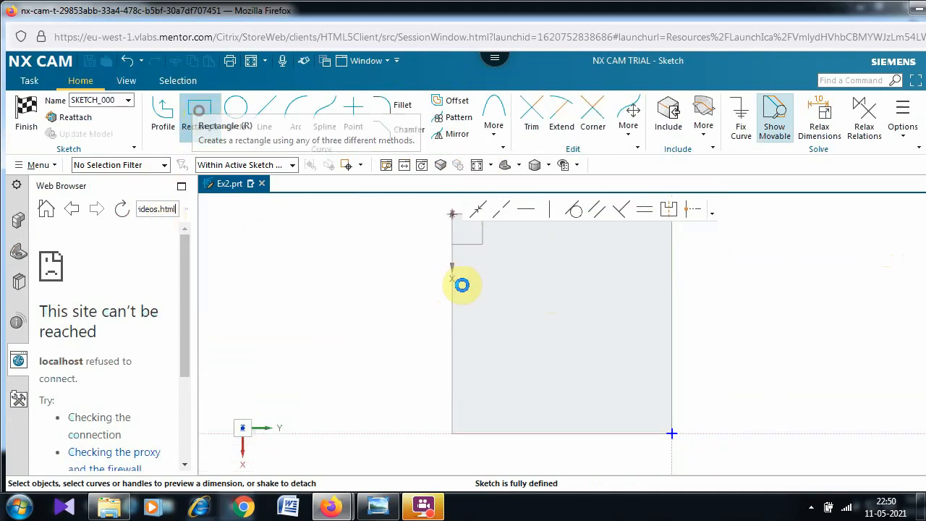
left_click(485, 403)
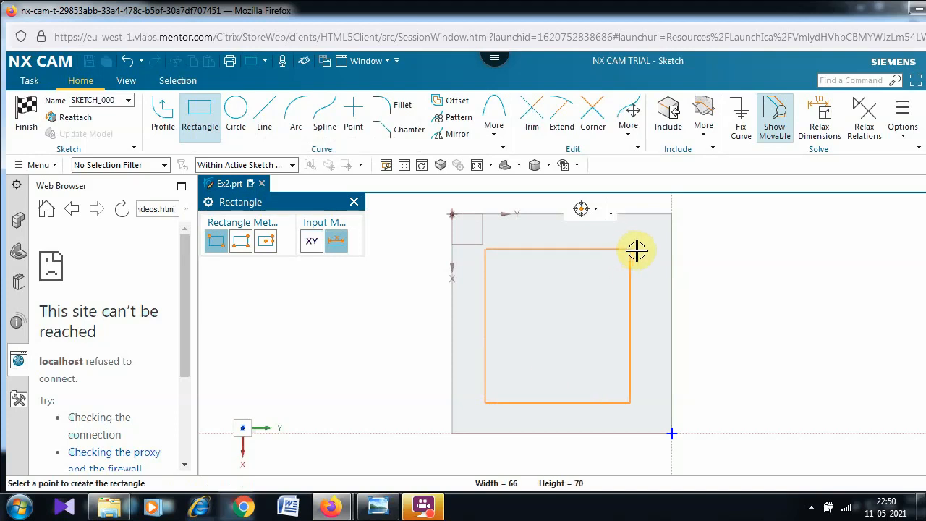
left_click(641, 252)
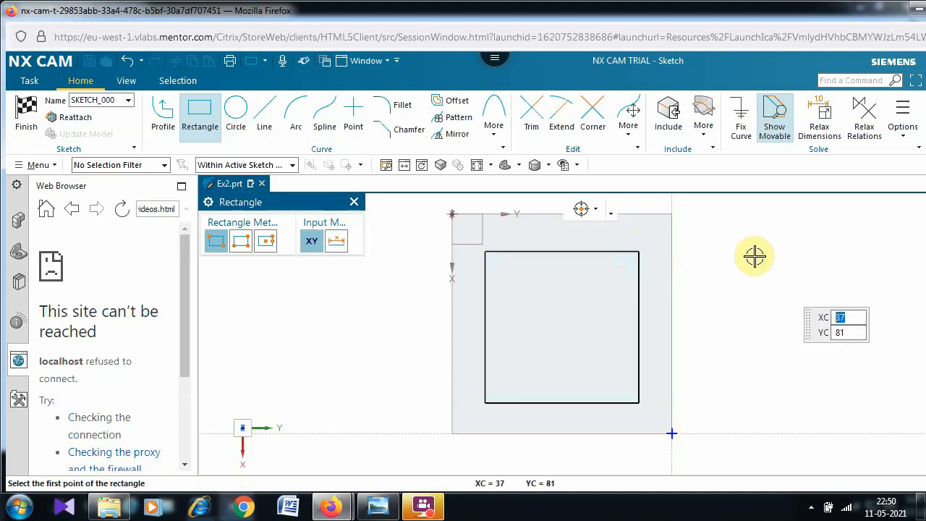
scroll(320, 364, "down", 1)
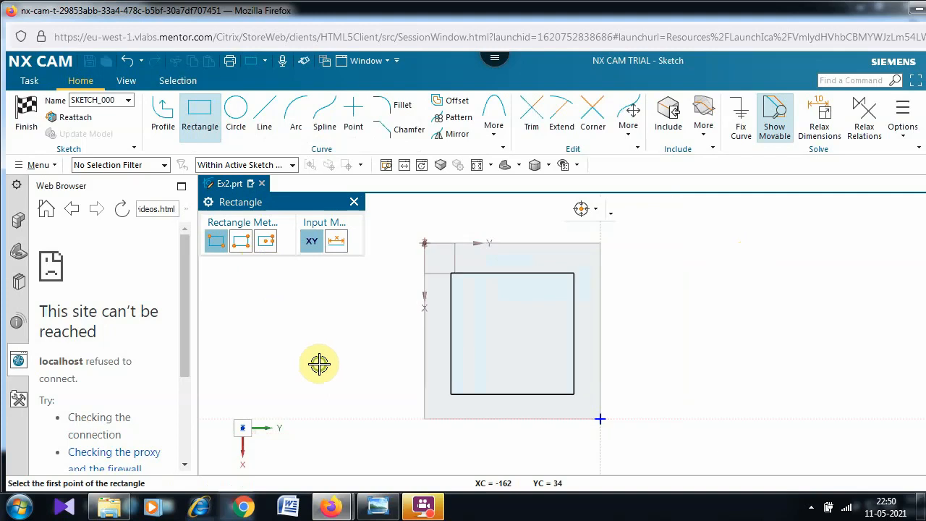
key("Escape")
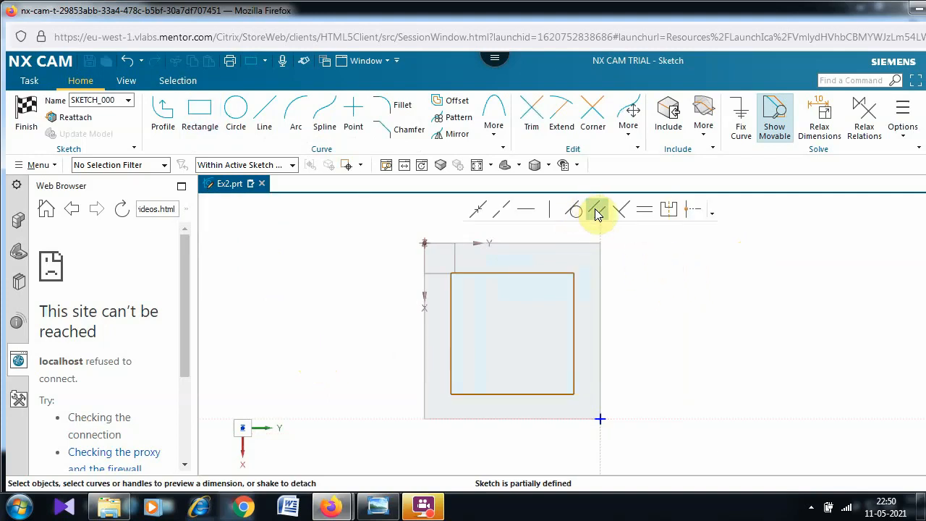
Make two adjacent sides of the sketched rectangle equal using the Equal Length option.
left_click(640, 213)
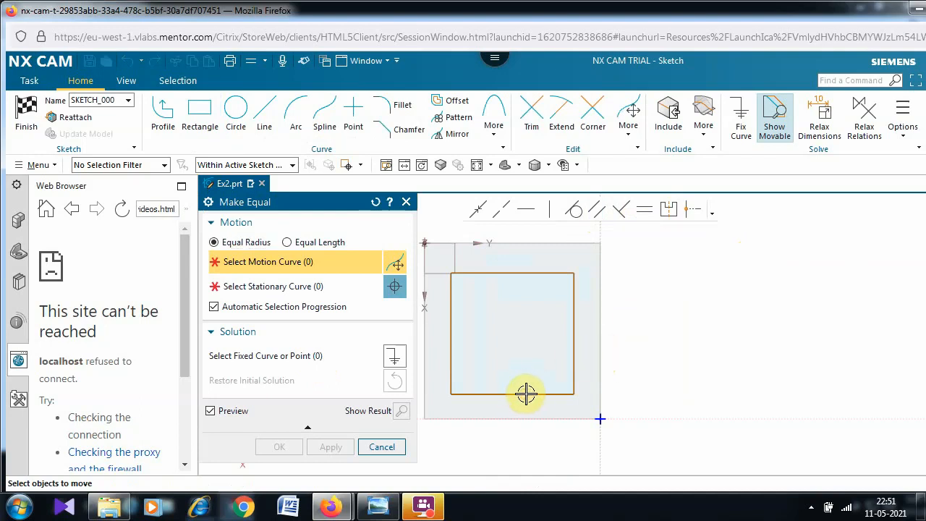
left_click(288, 242)
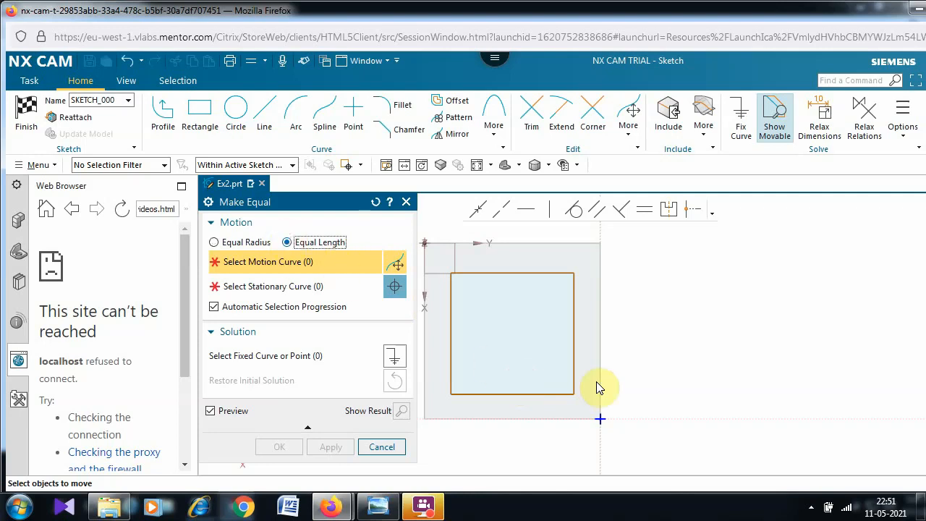
left_click(543, 393)
left_click(572, 352)
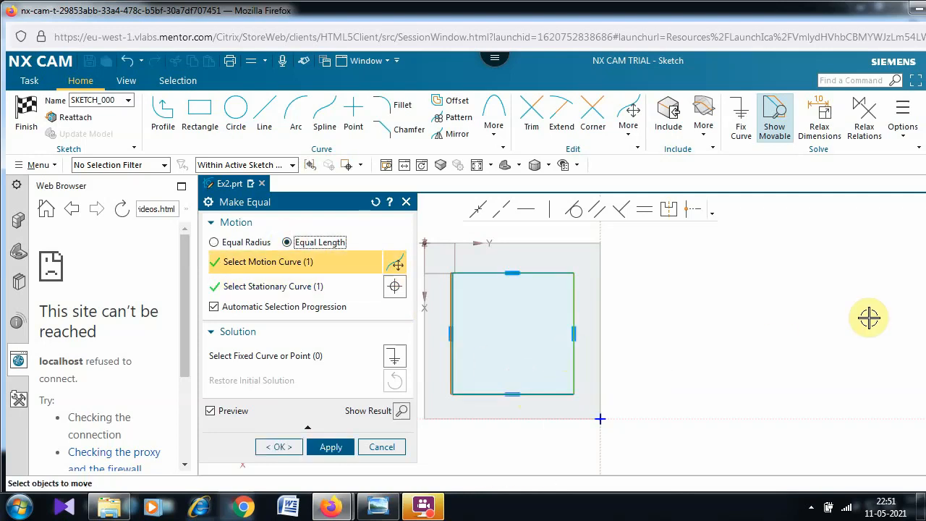
left_click(287, 449)
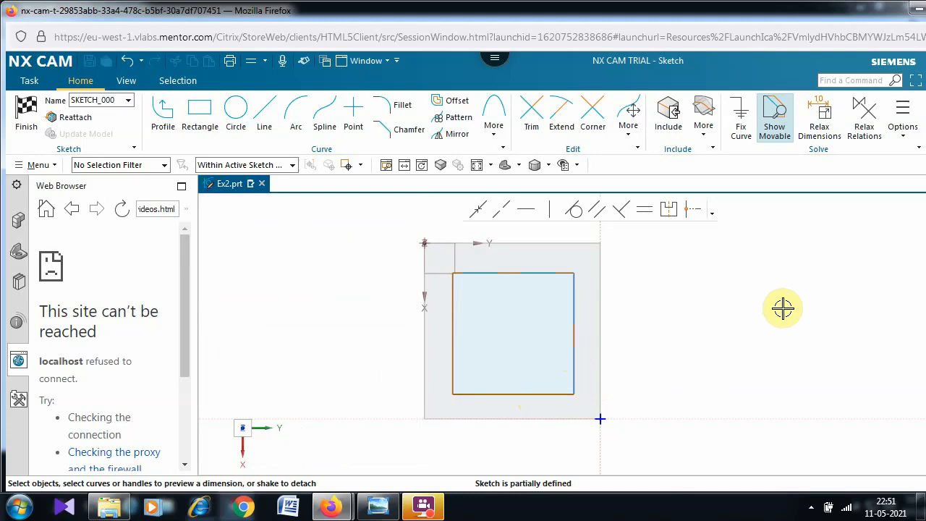
left_click(34, 166)
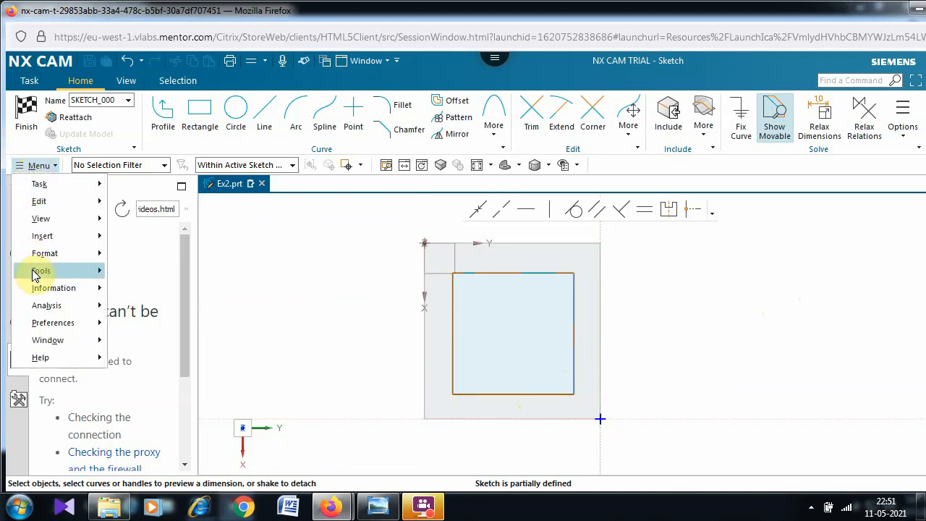
mouse_move(58, 244)
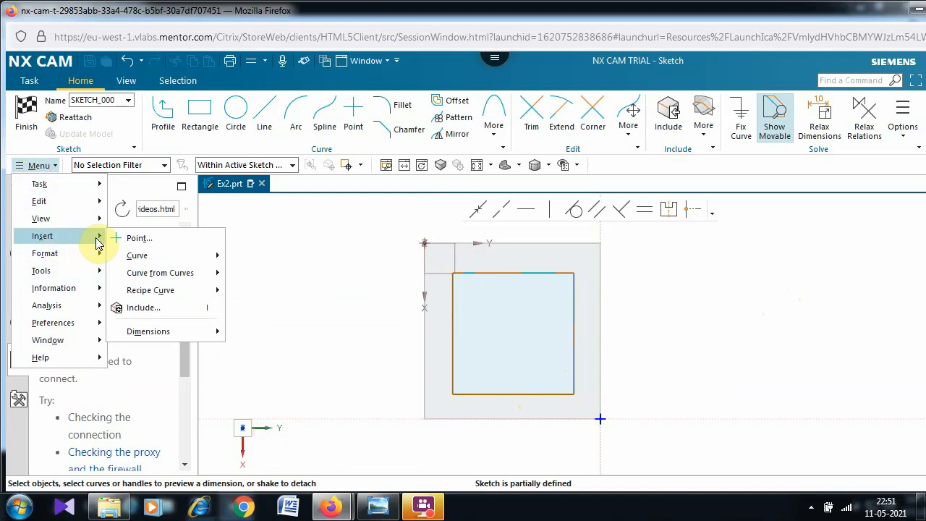
mouse_move(177, 339)
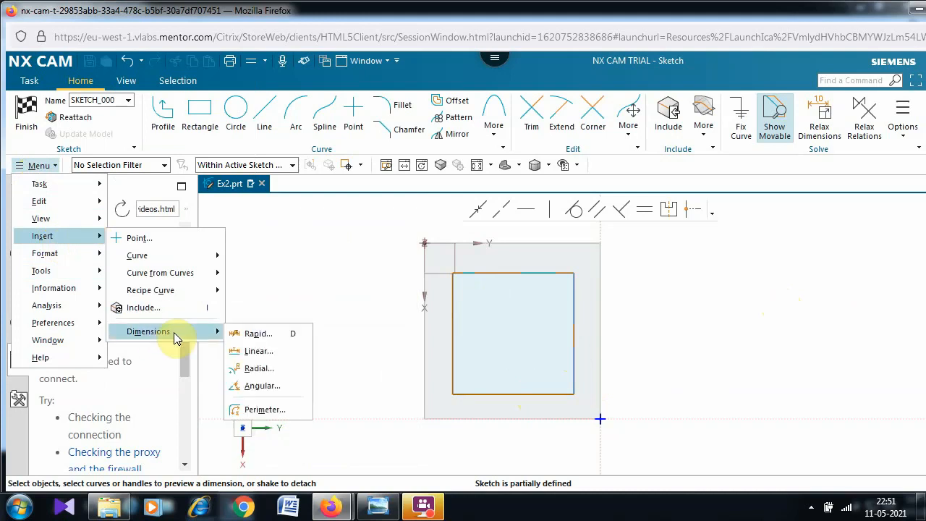
left_click(295, 339)
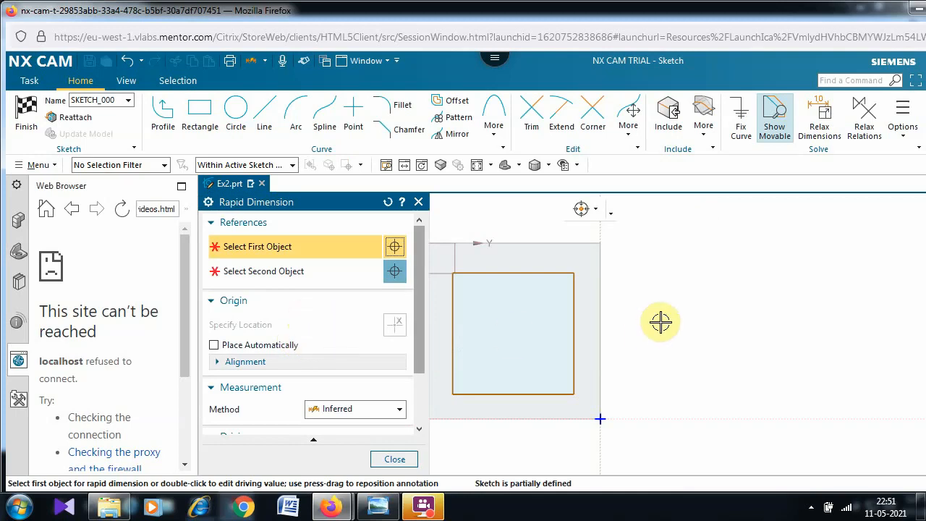
left_click(572, 333)
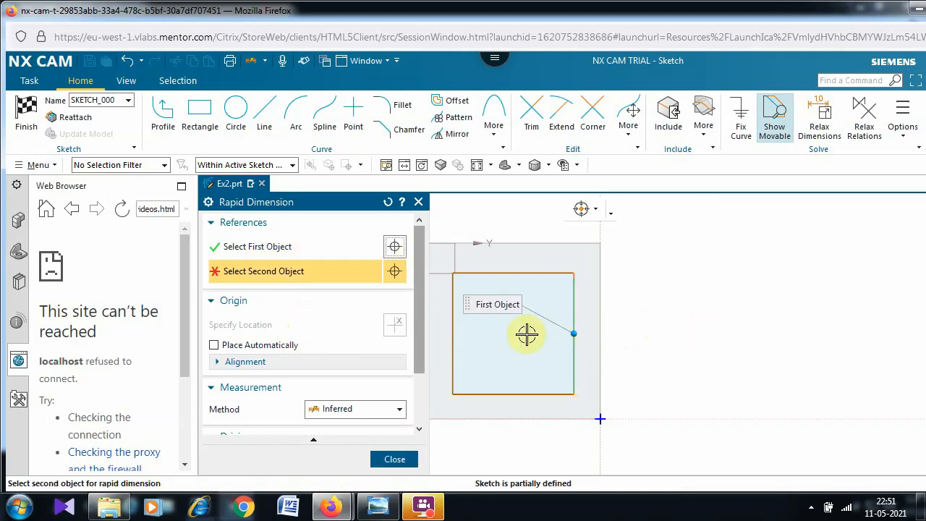
left_click(579, 307)
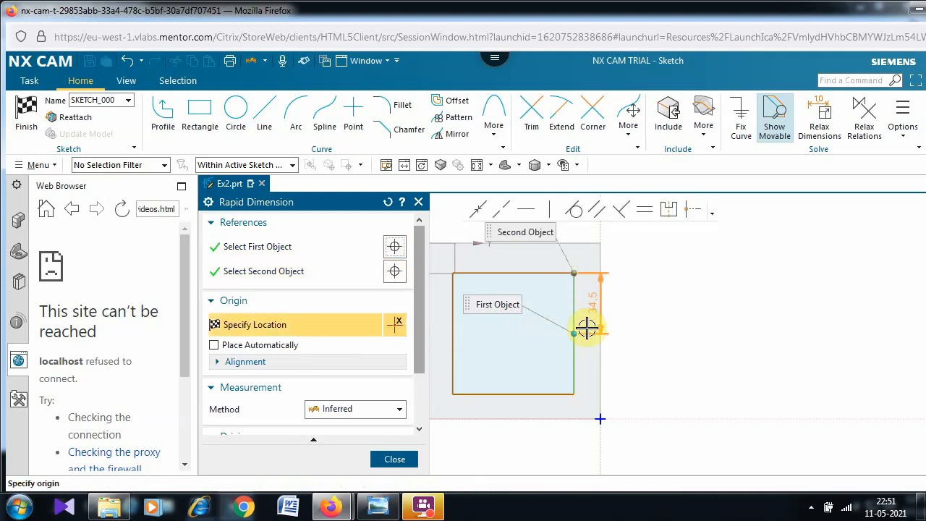
key("Escape")
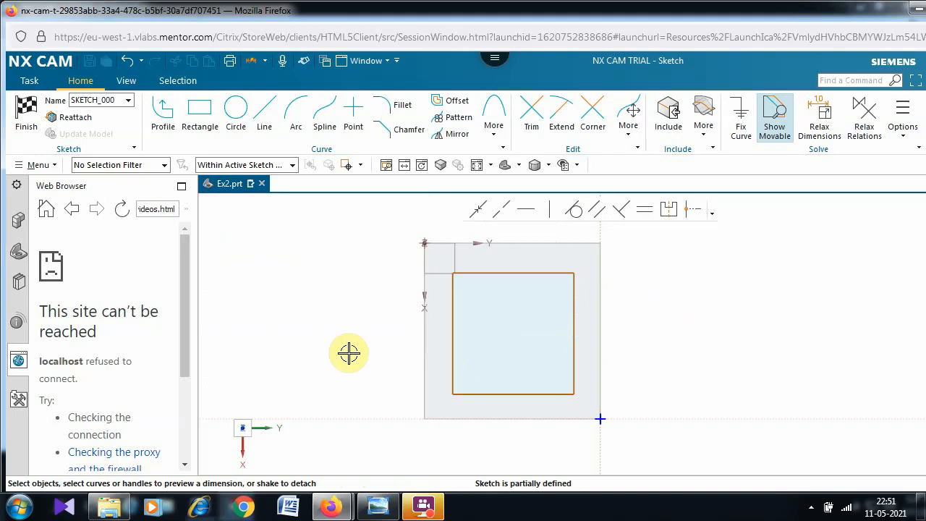
Add a Rapid Dimension to the left side of the sketched square, placed just outside it.
key("d")
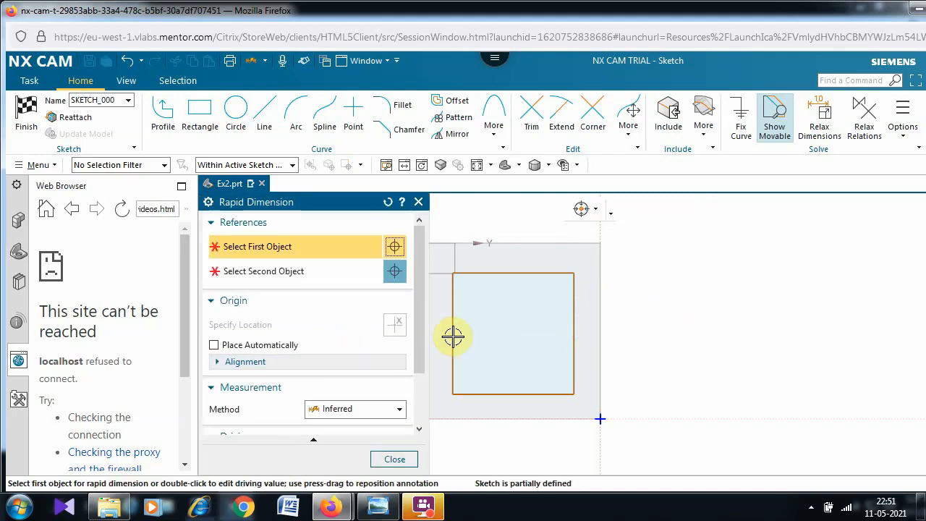
left_click(453, 337)
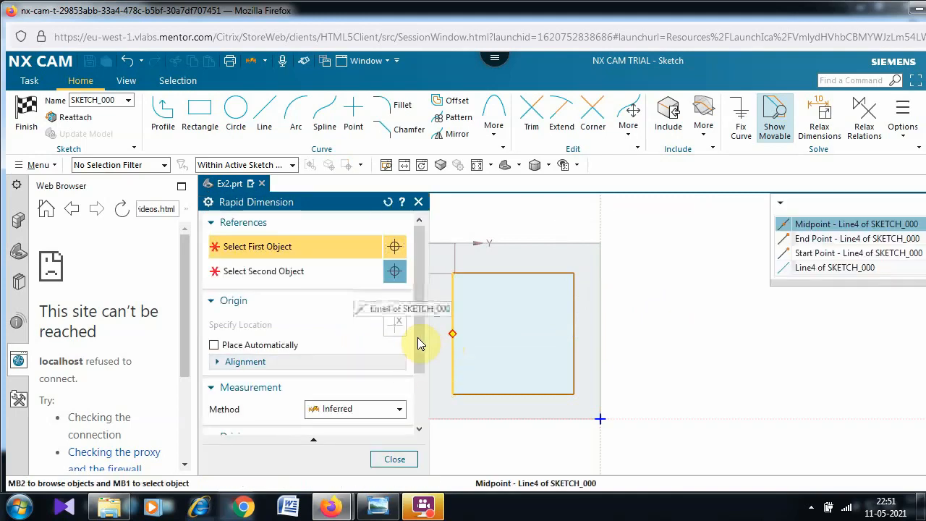
left_click(816, 268)
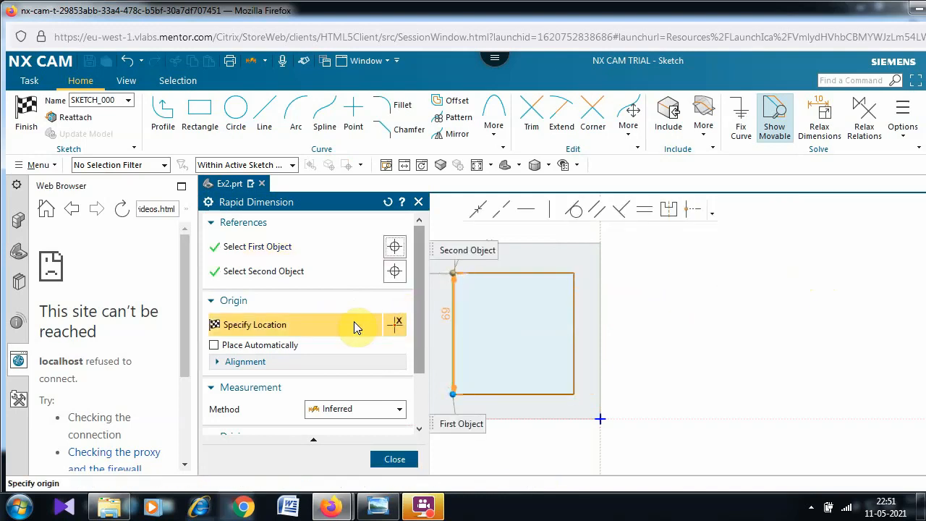
left_click(431, 312)
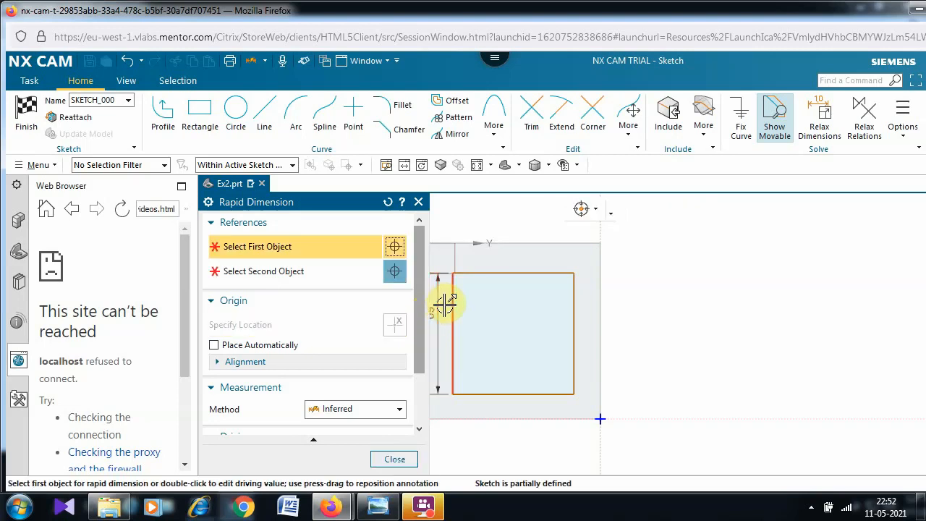
left_click(383, 466)
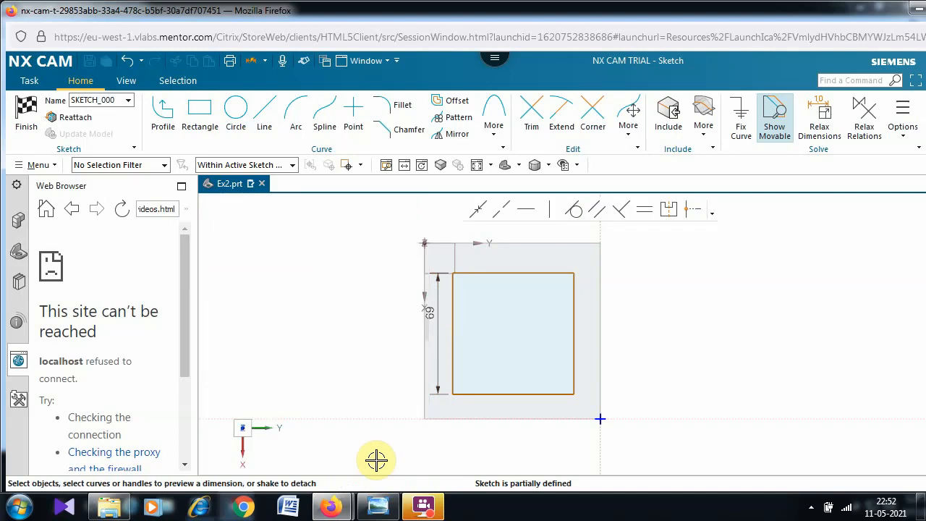
Set the square's side dimension to 60 mm without scaling the entire sketch.
double_click(431, 312)
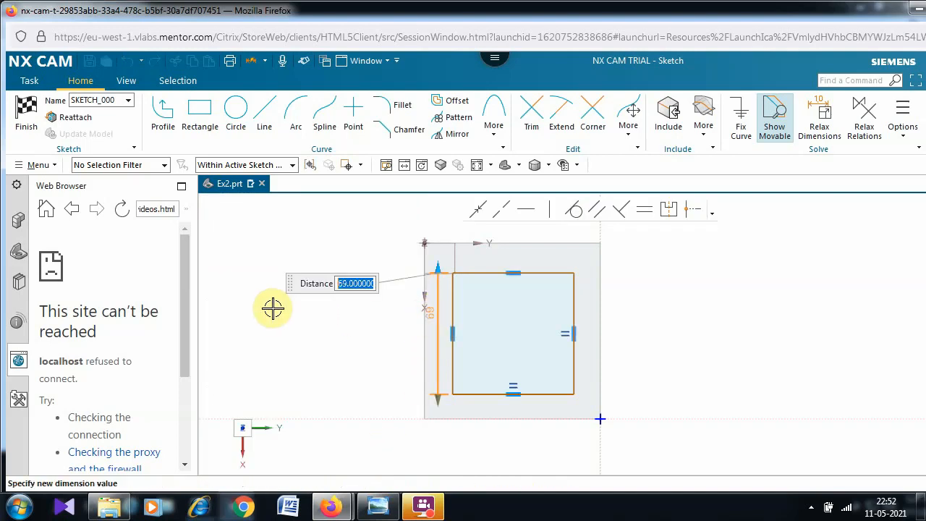
type("60")
key("Return")
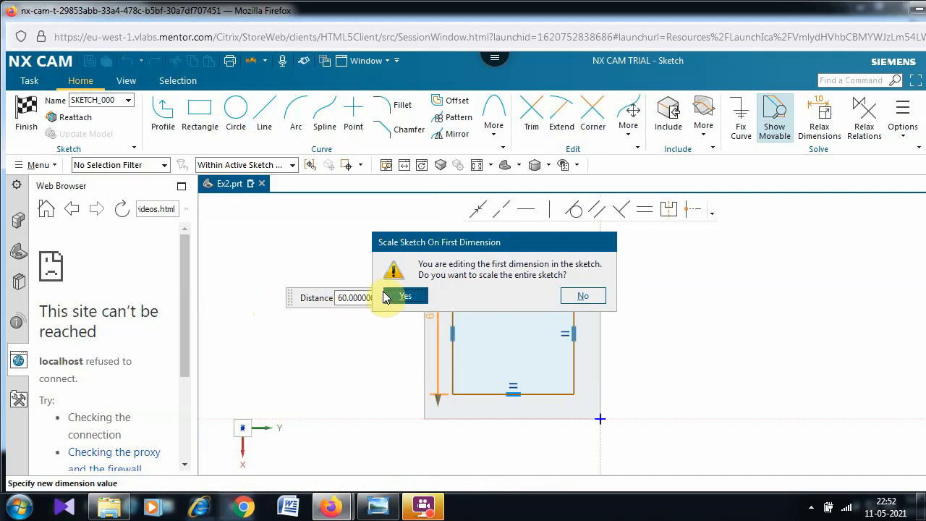
left_click(585, 295)
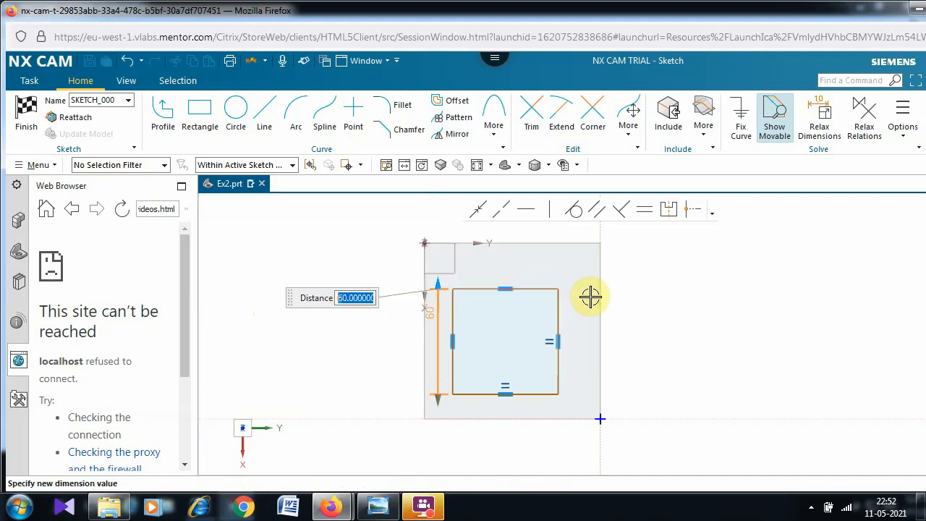
left_click(702, 282)
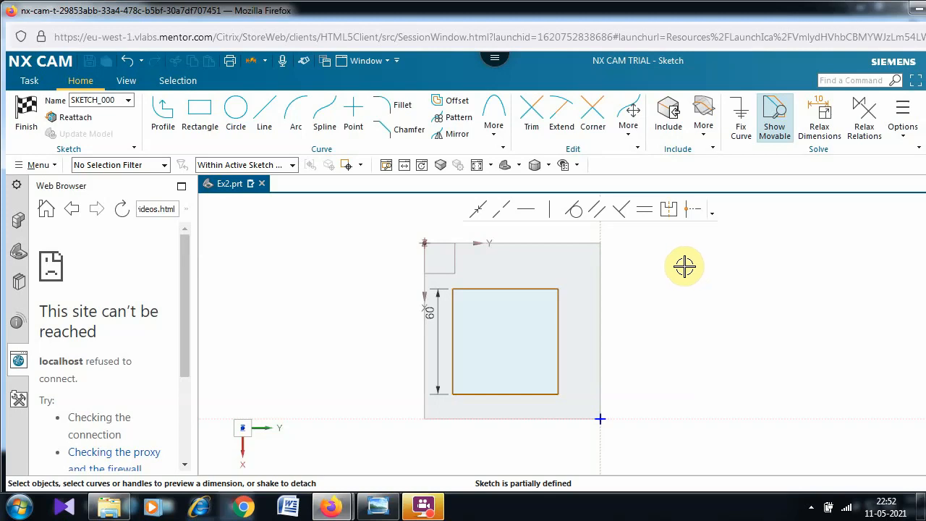
Dimension the distances from the block's lower and right edges to the matching sides of the sketched square.
key("d")
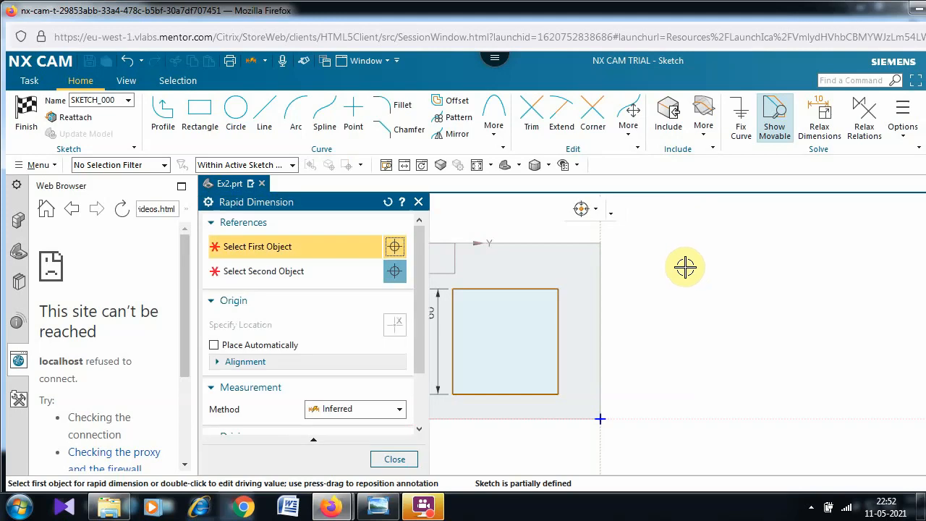
left_click(509, 420)
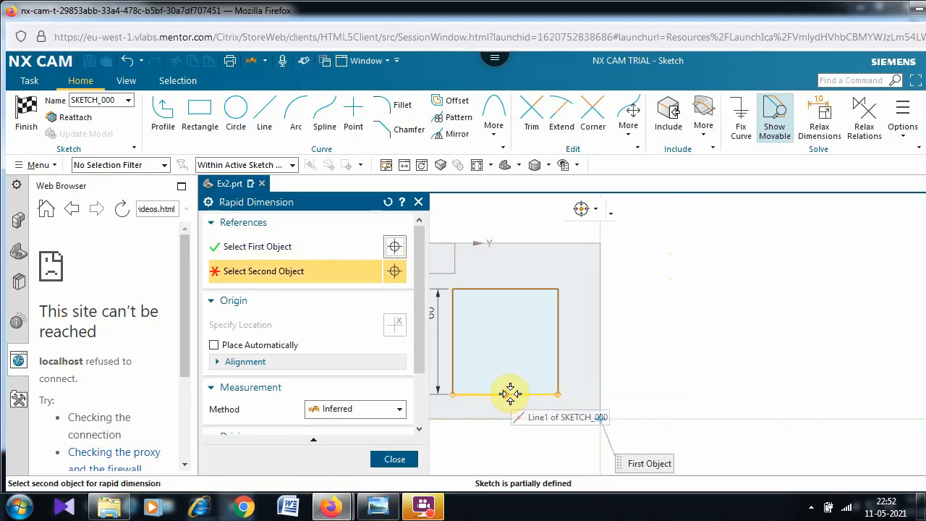
left_click(510, 394)
left_click(509, 411)
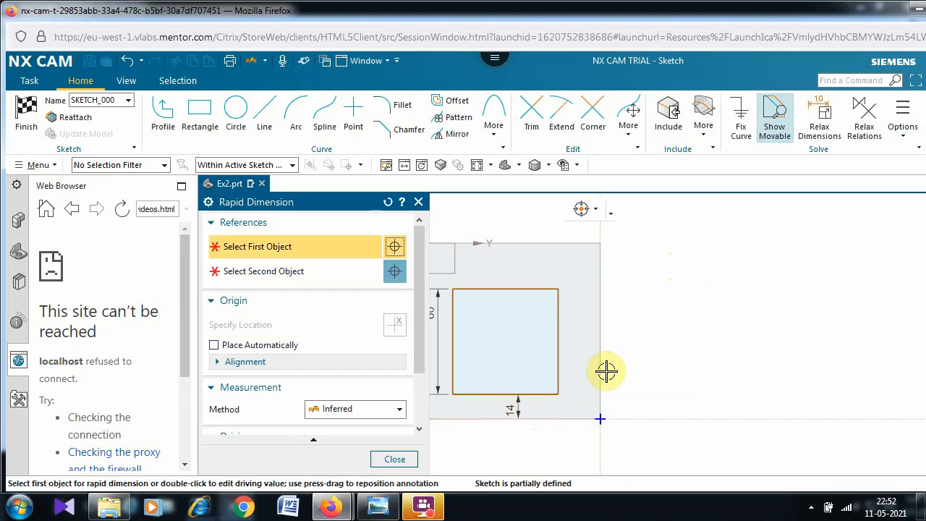
left_click(601, 333)
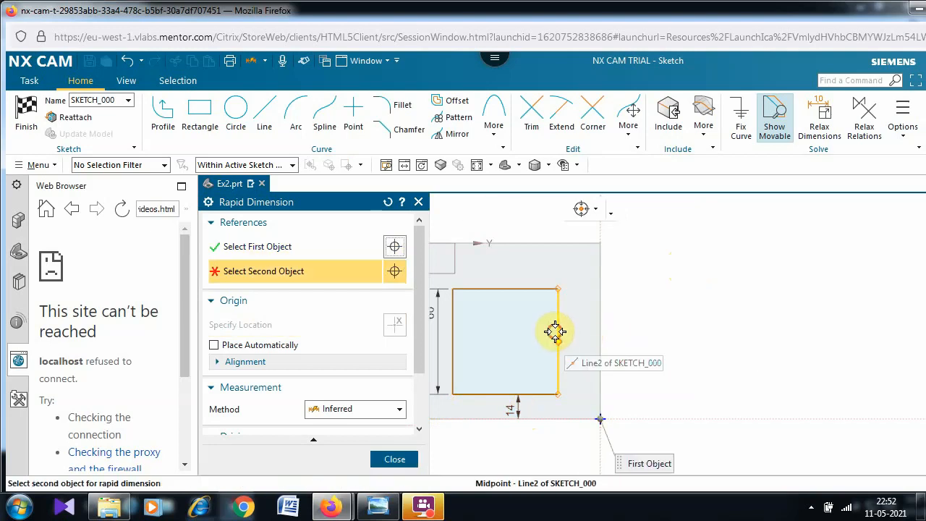
left_click(557, 332)
left_click(598, 333)
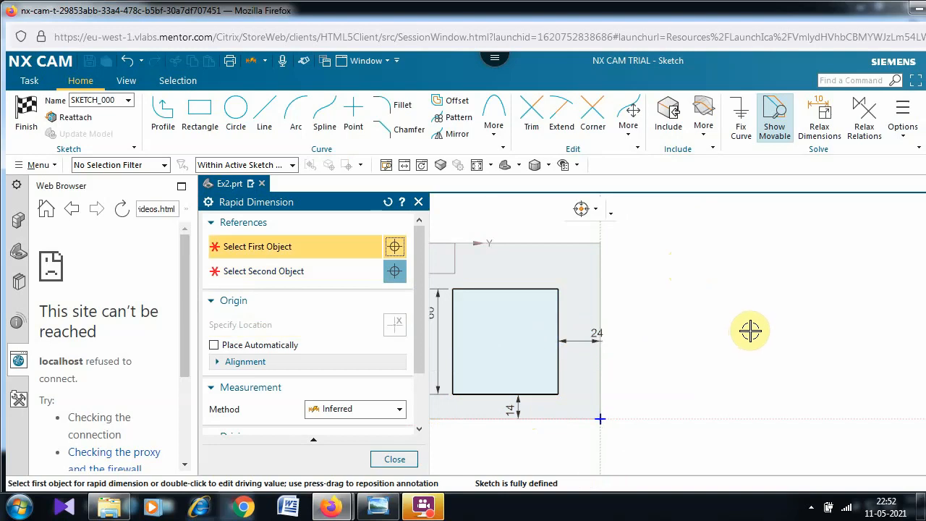
middle_click(715, 333)
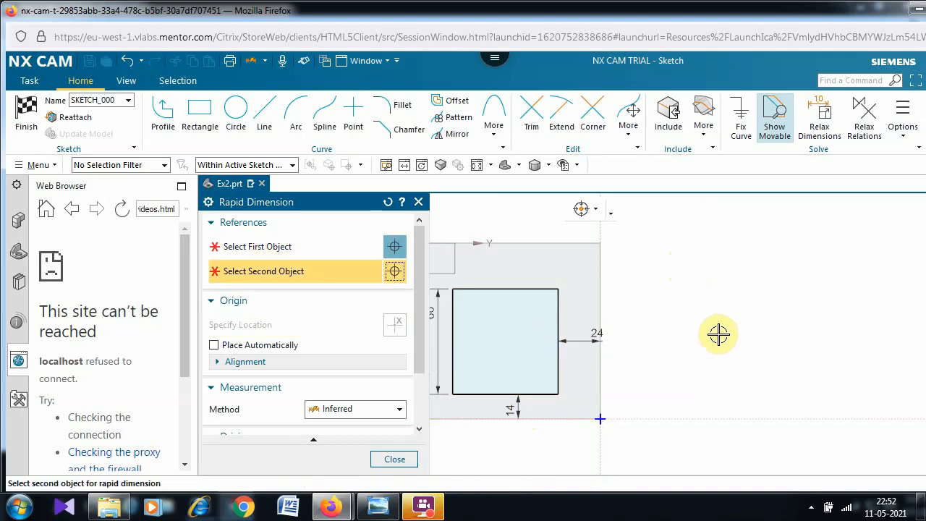
middle_click(715, 334)
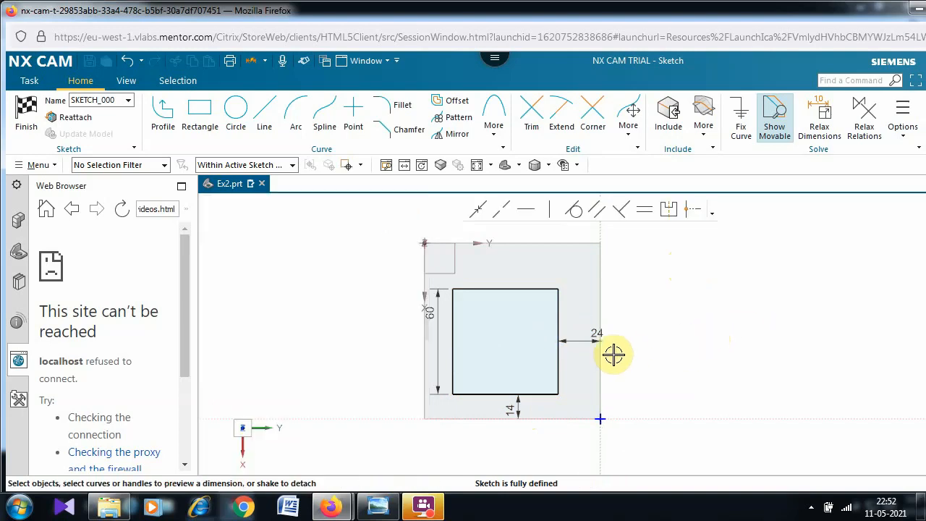
Set both offsets between the sketched square and the block's right and lower edges to 20 mm.
double_click(590, 336)
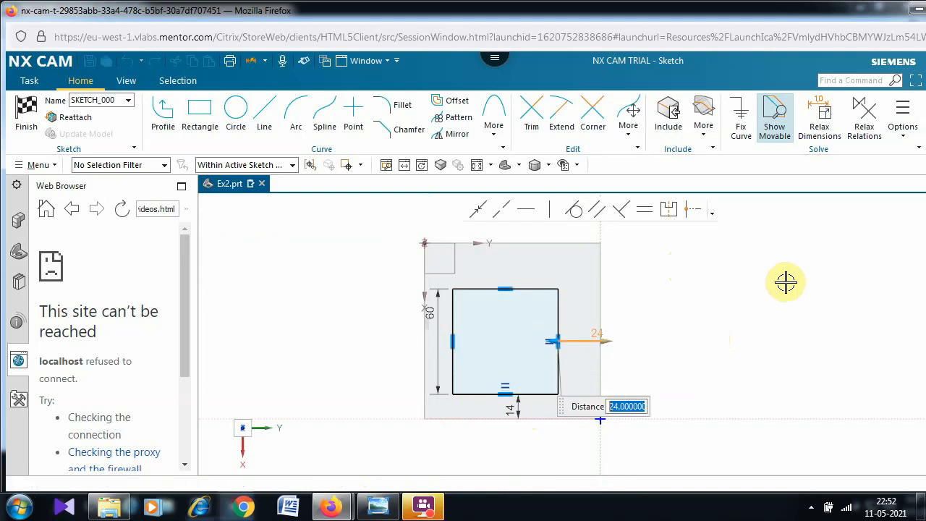
type("20")
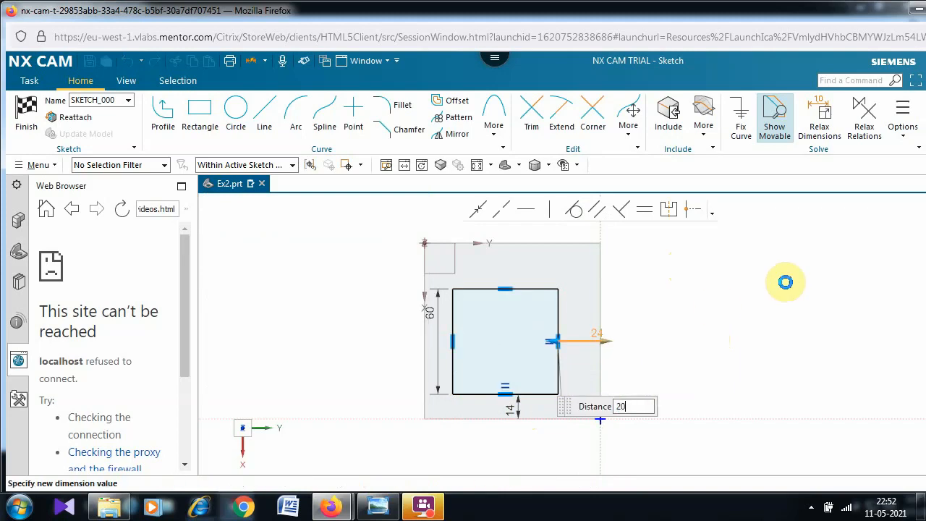
key("Return")
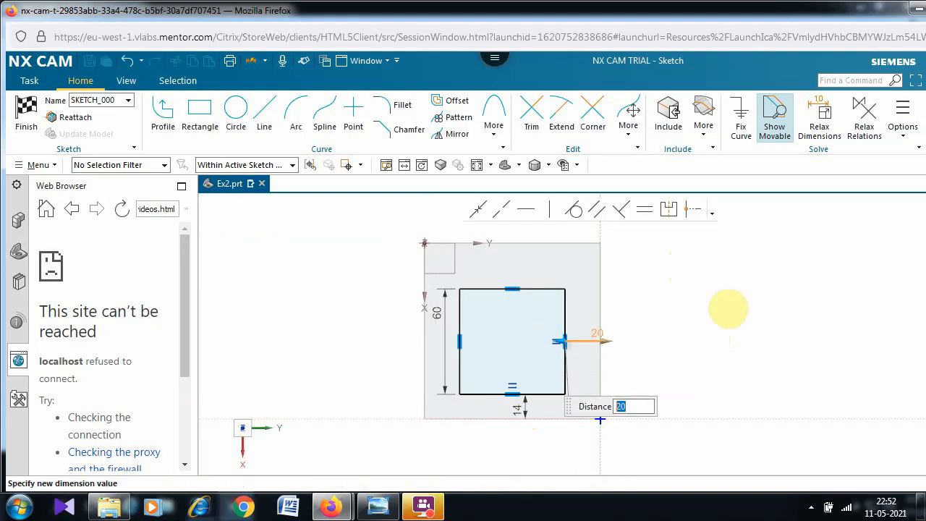
double_click(522, 404)
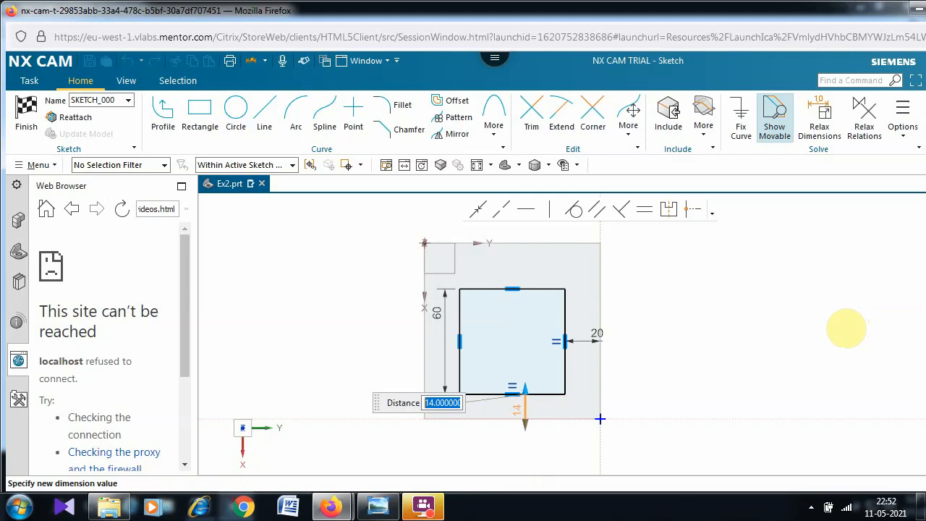
key("Return")
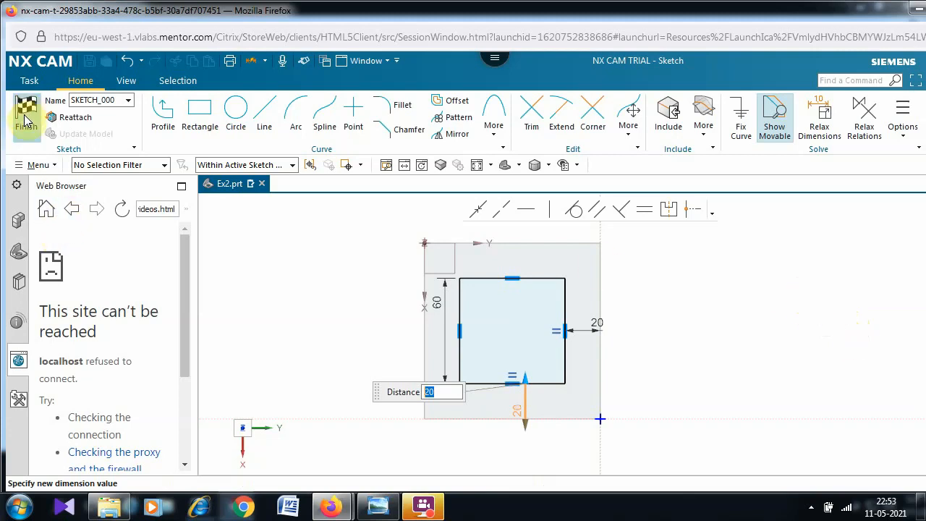
left_click(296, 306)
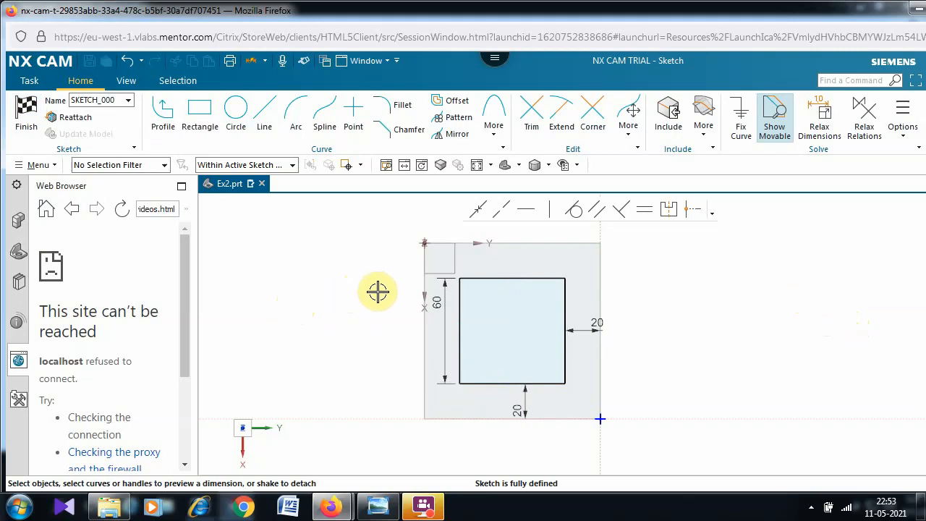
Draw a 20 mm diameter circle centred on the midpoint of the square's upper side.
left_click(236, 110)
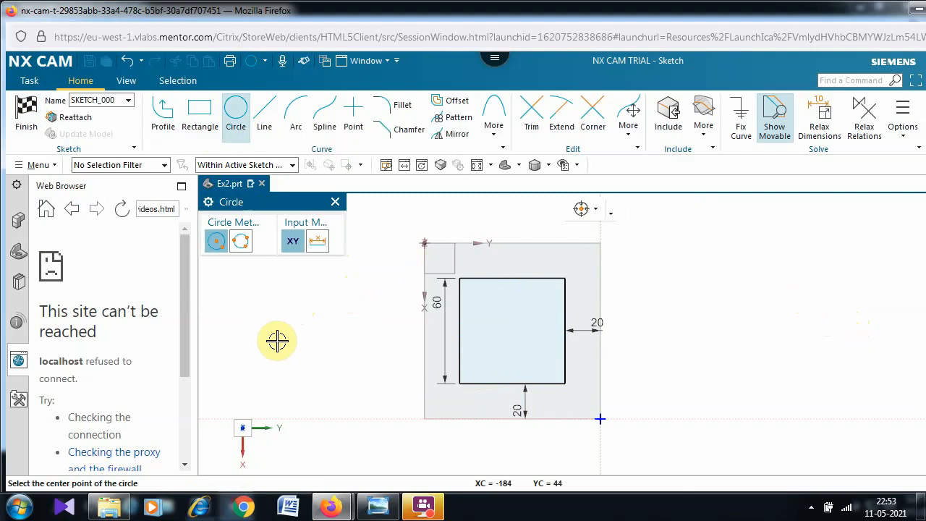
left_click(514, 278)
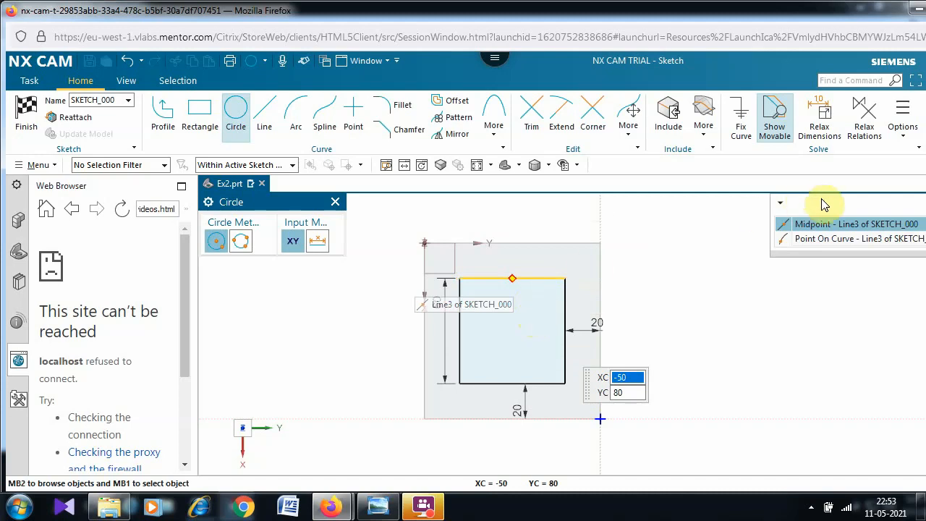
left_click(824, 225)
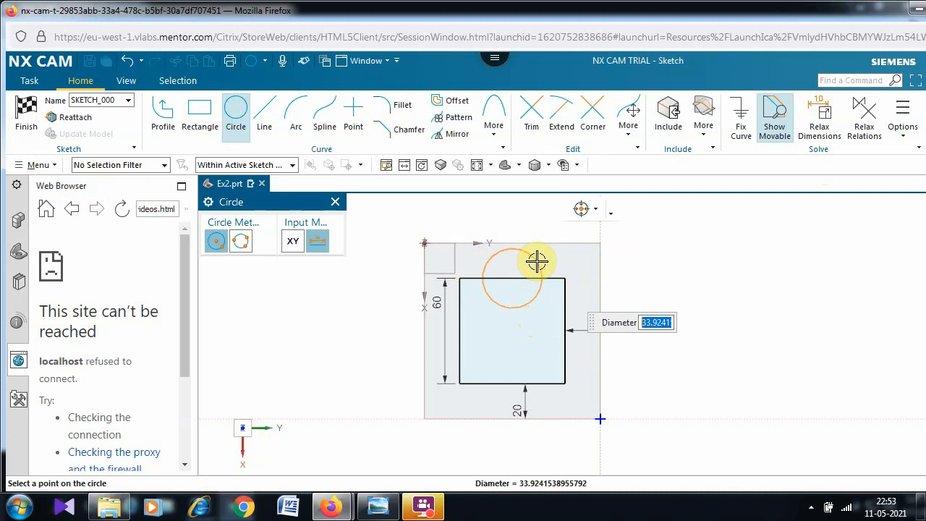
type("20")
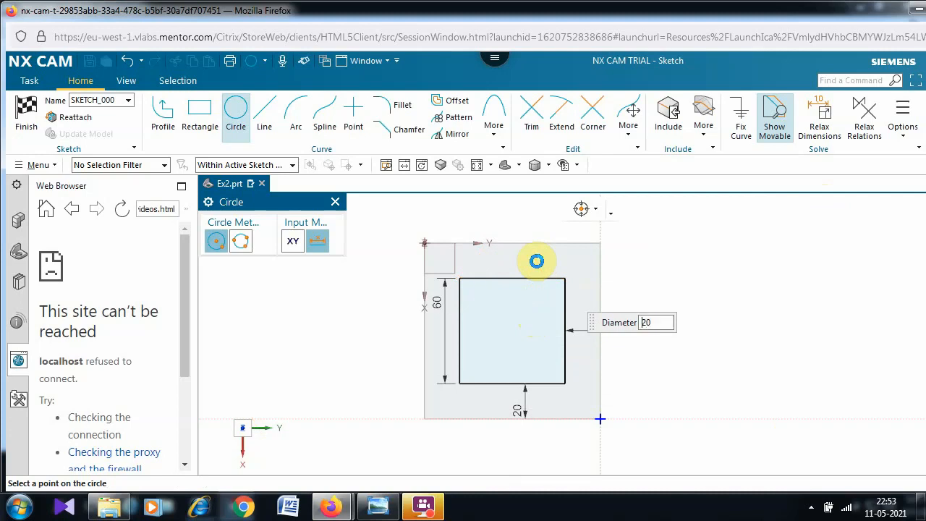
key("Return")
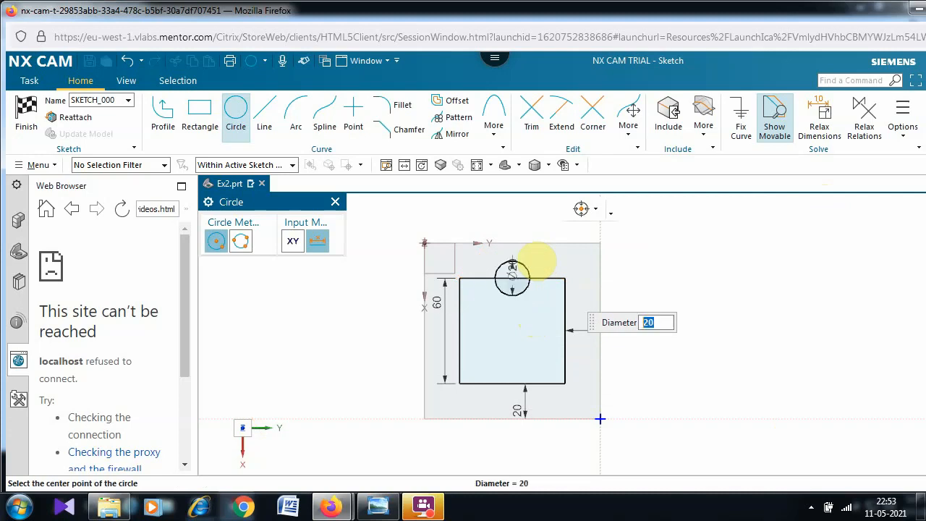
Place 20 mm diameter circles at the midpoints of the square's left, lower and right sides.
left_click(527, 266)
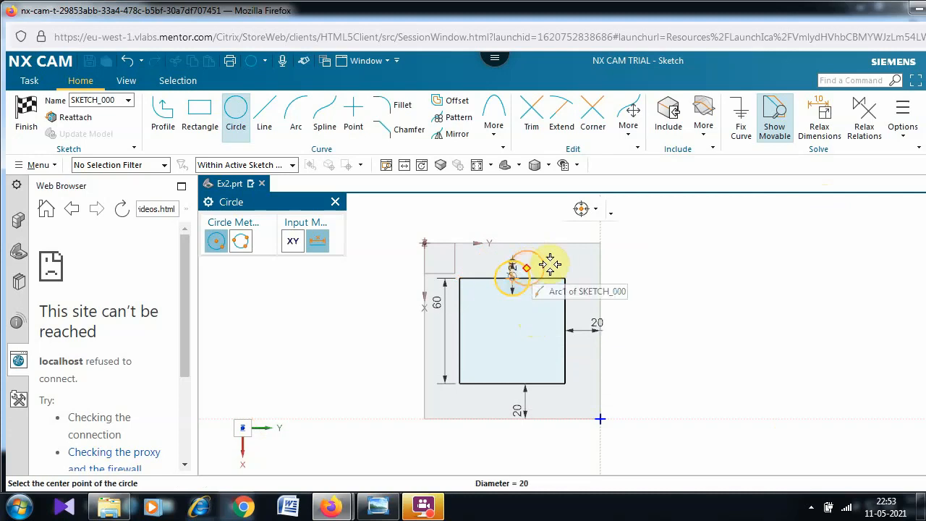
left_click(460, 332)
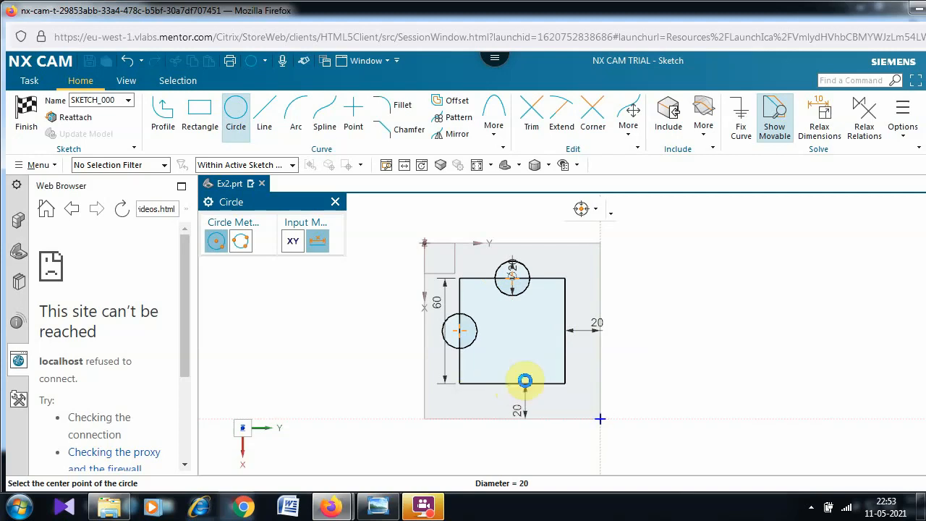
left_click(512, 382)
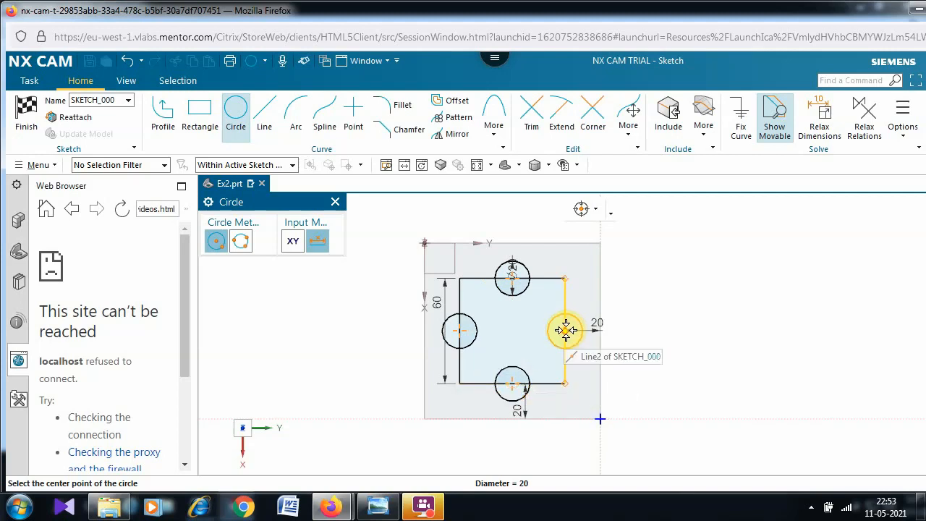
left_click(565, 330)
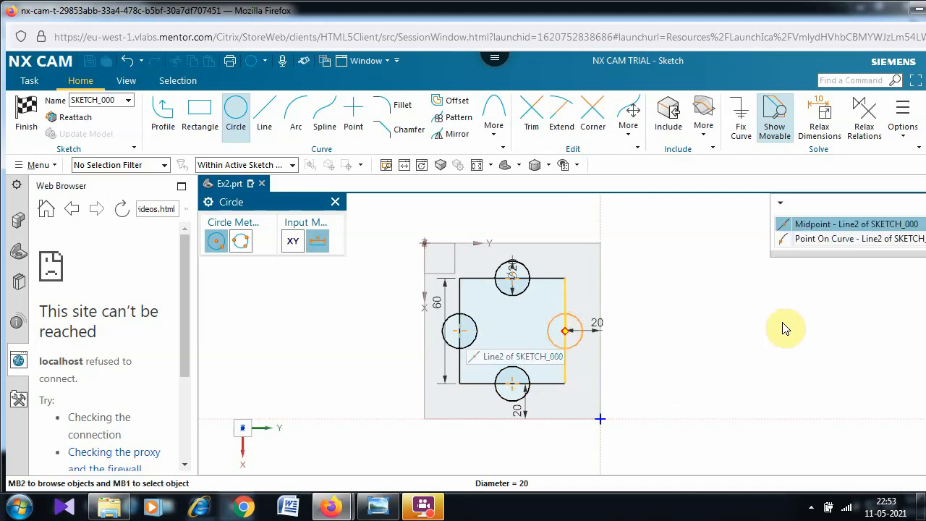
left_click(816, 224)
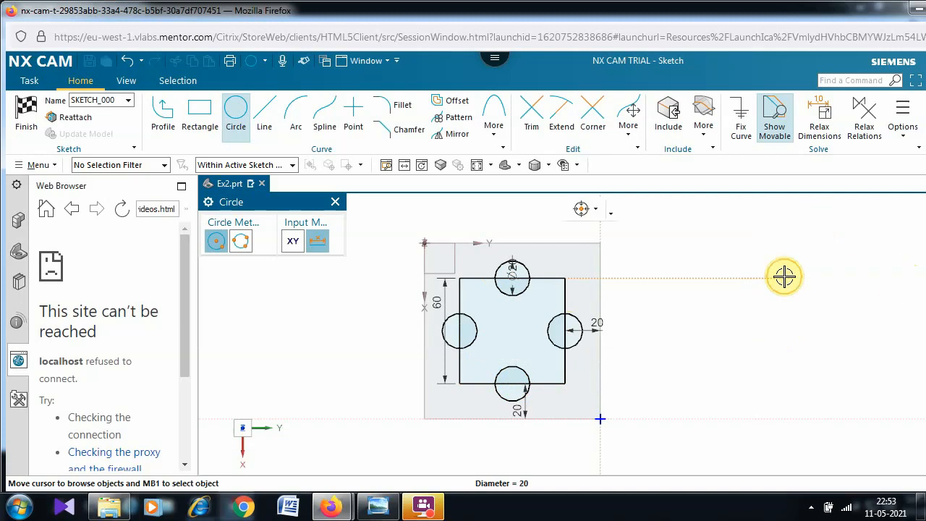
left_click(785, 276)
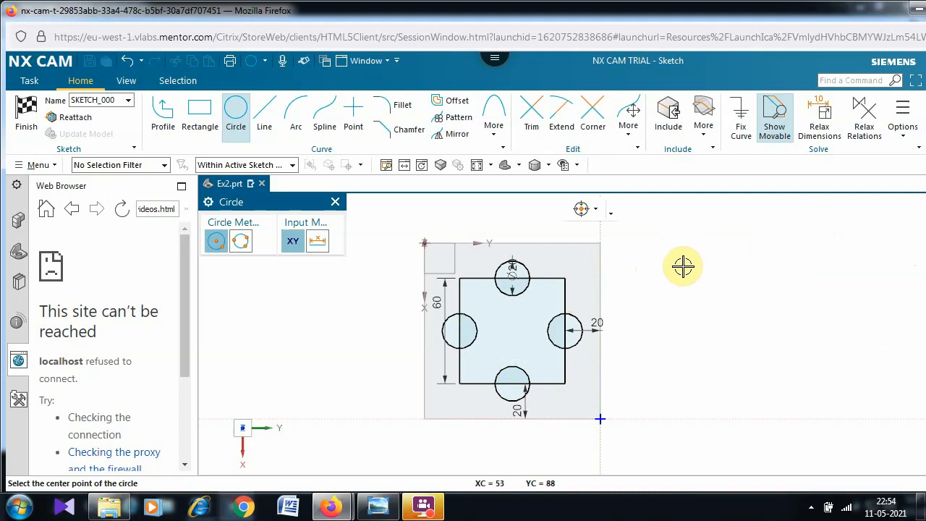
Check the part's shape in the Ex2 Mill drawing in Windows Photo Viewer, and return to the NX sketch.
left_click(387, 506)
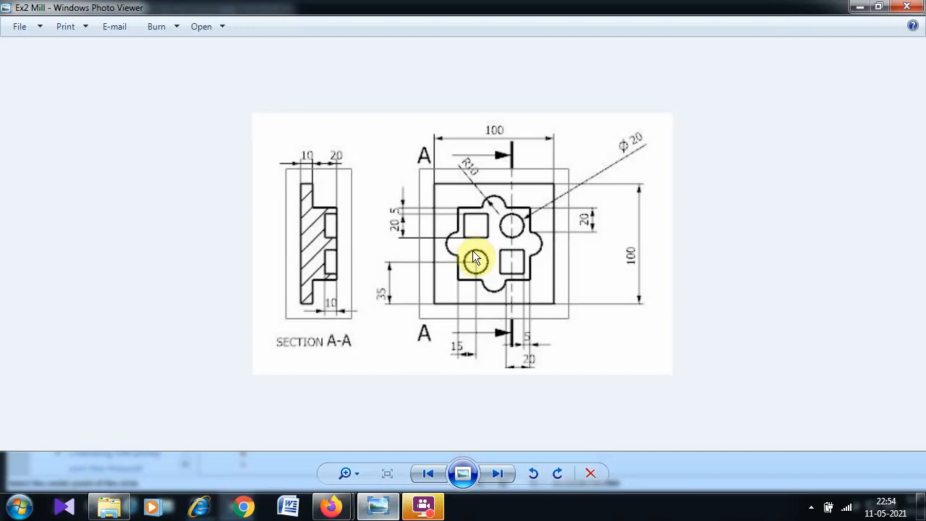
key("alt+Tab")
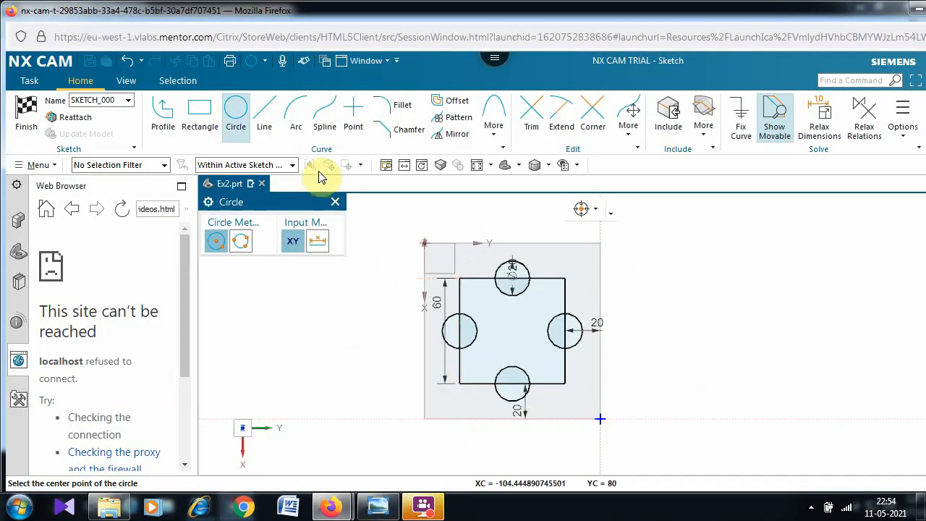
Trim the circles' inner halves and the square's side segments inside them, leaving one closed outline with four outward semicircular lobes.
left_click(532, 112)
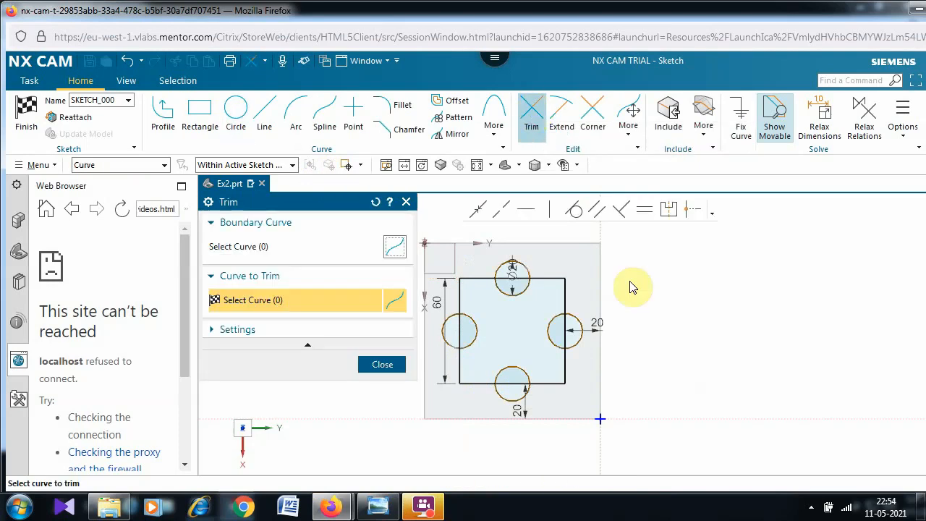
left_click(509, 298)
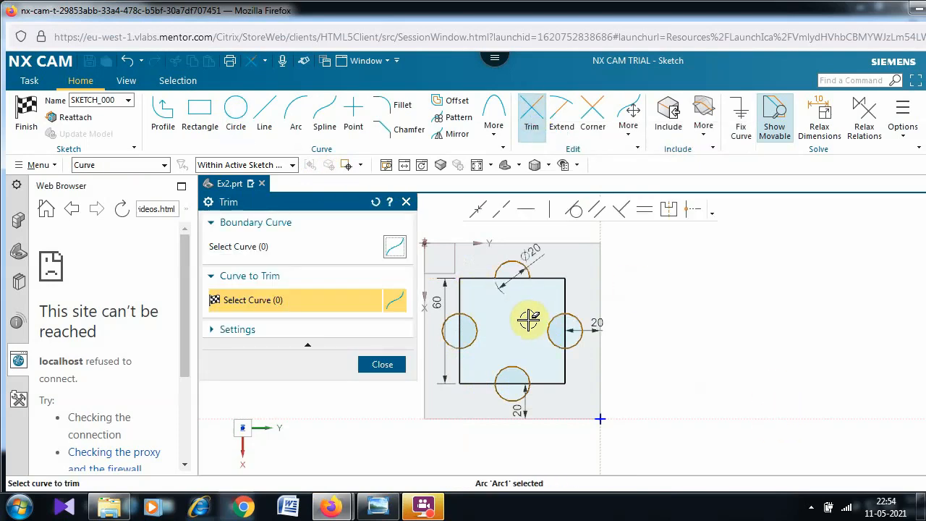
left_click(509, 278)
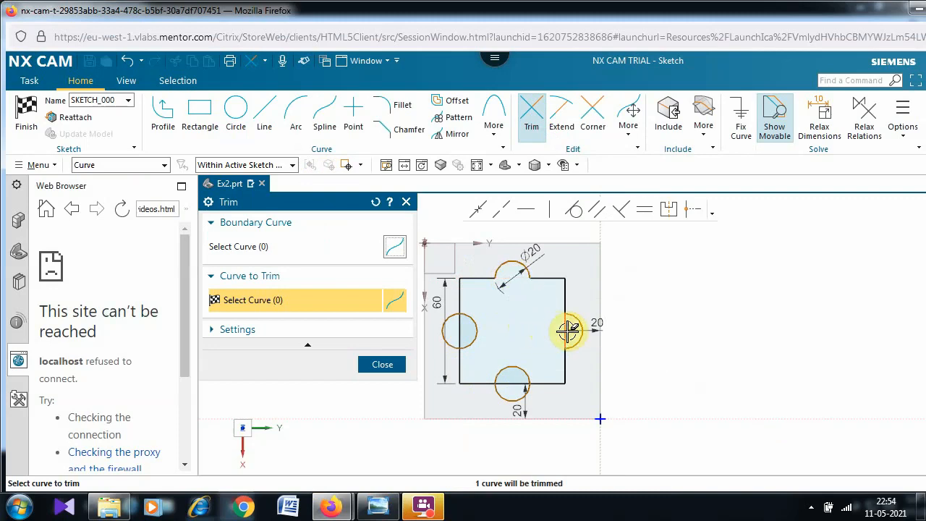
left_click(564, 330)
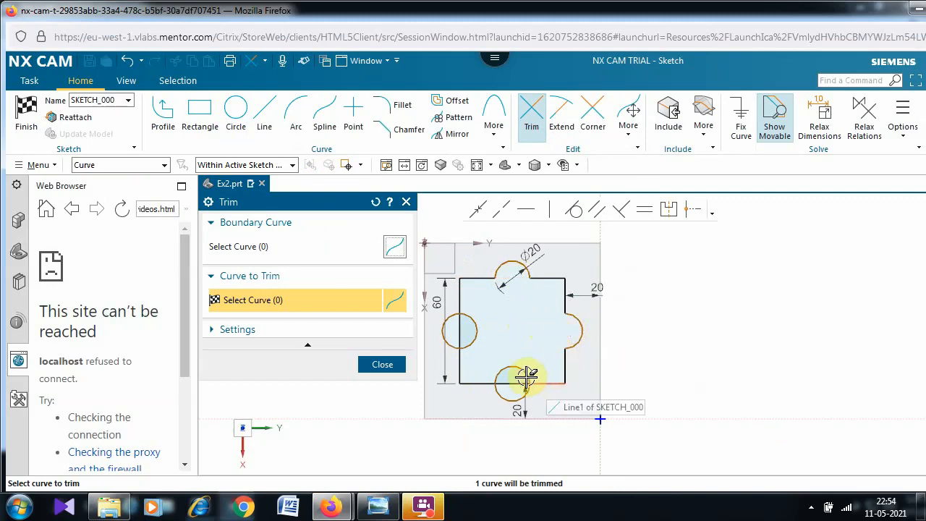
left_click(521, 375)
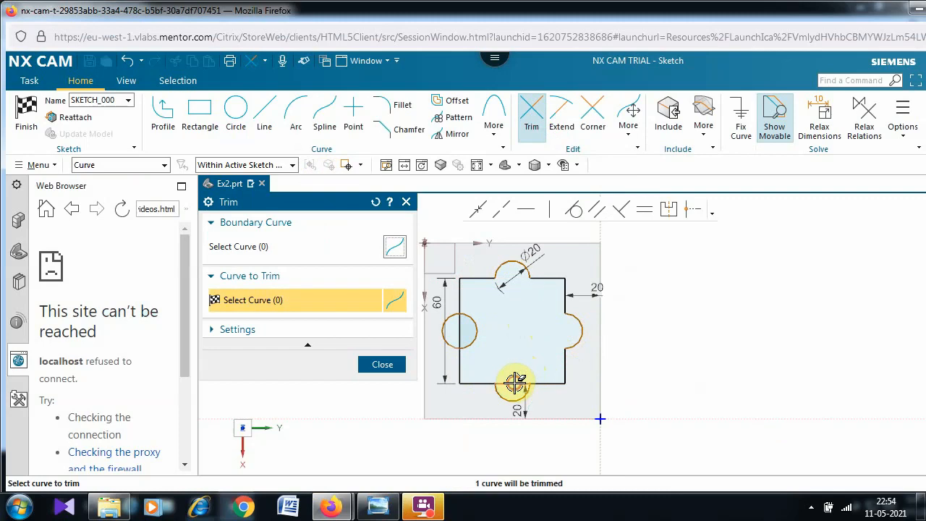
left_click(516, 382)
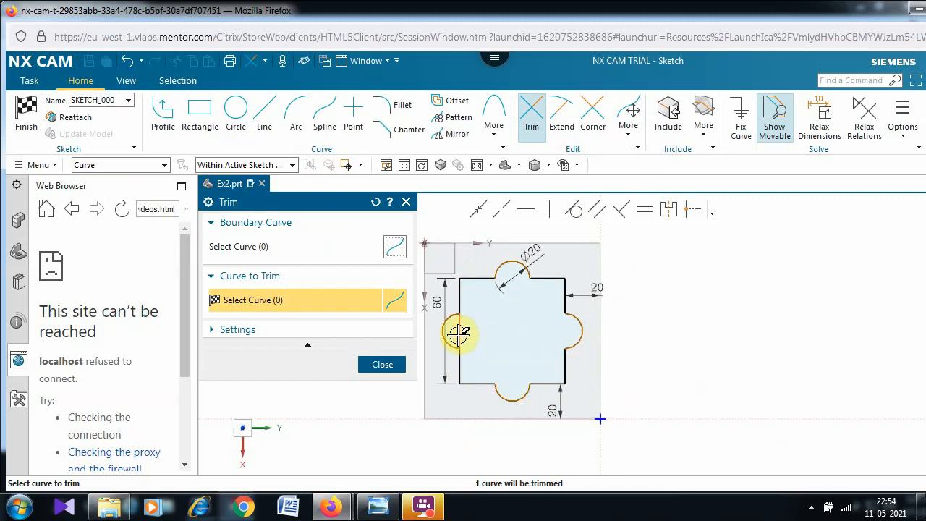
left_click(457, 334)
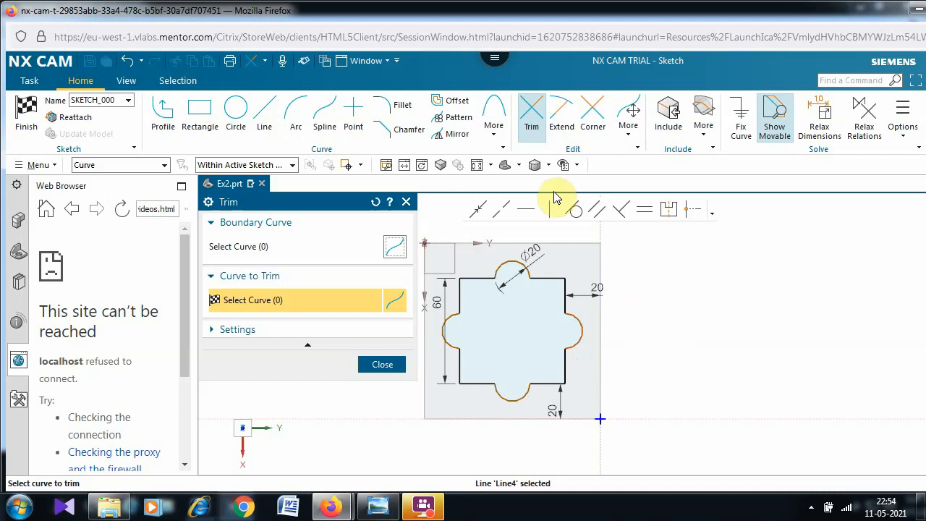
scroll(731, 327, "down", 1)
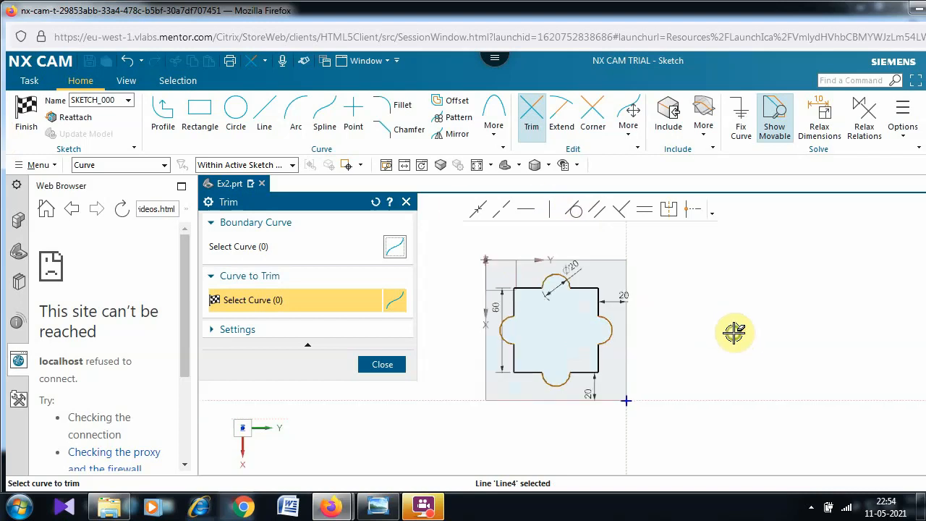
key("Escape")
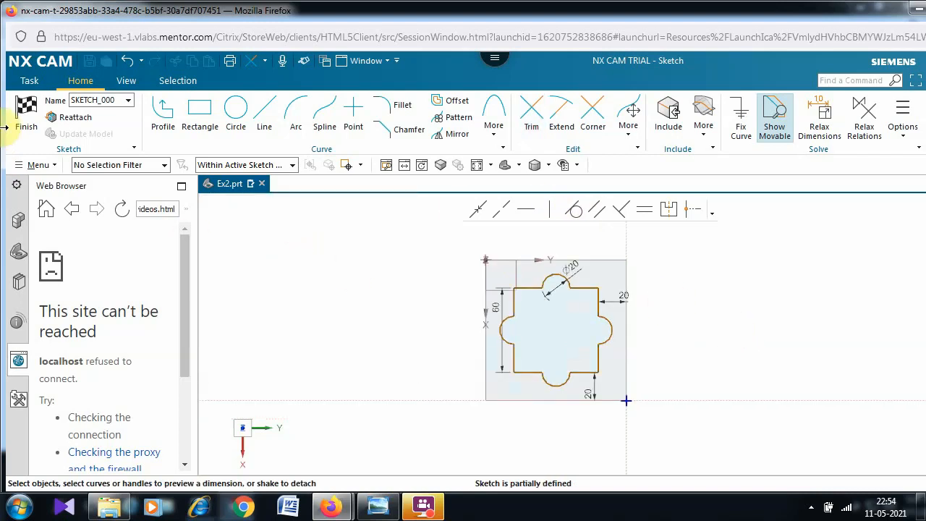
Finish the sketch and extrude the lobed profile 20 mm upward, using the inferred Boolean to unite it with the base block.
left_click(26, 114)
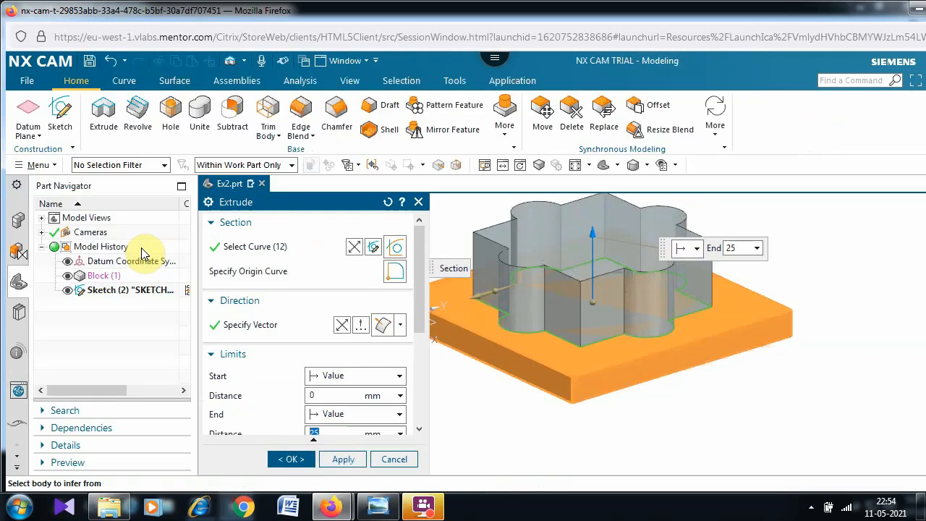
left_click_drag(420, 273, 418, 340)
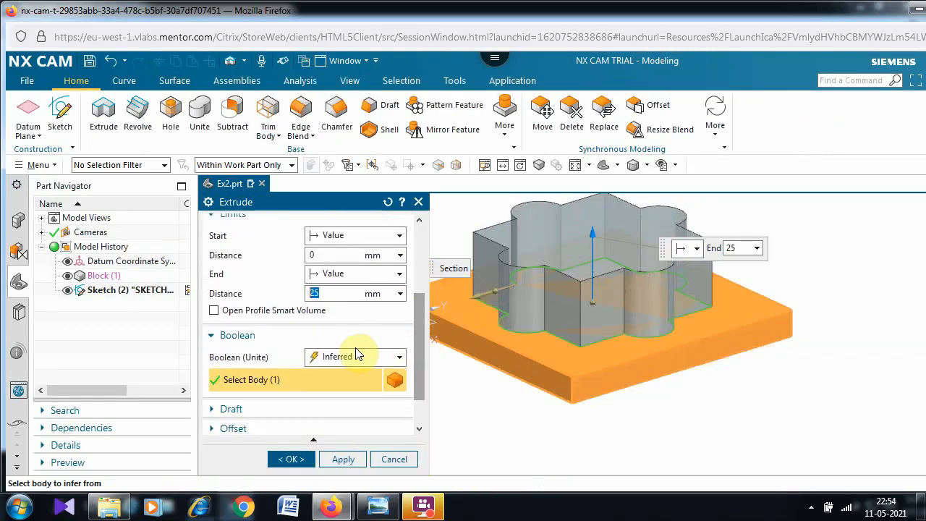
key("Return")
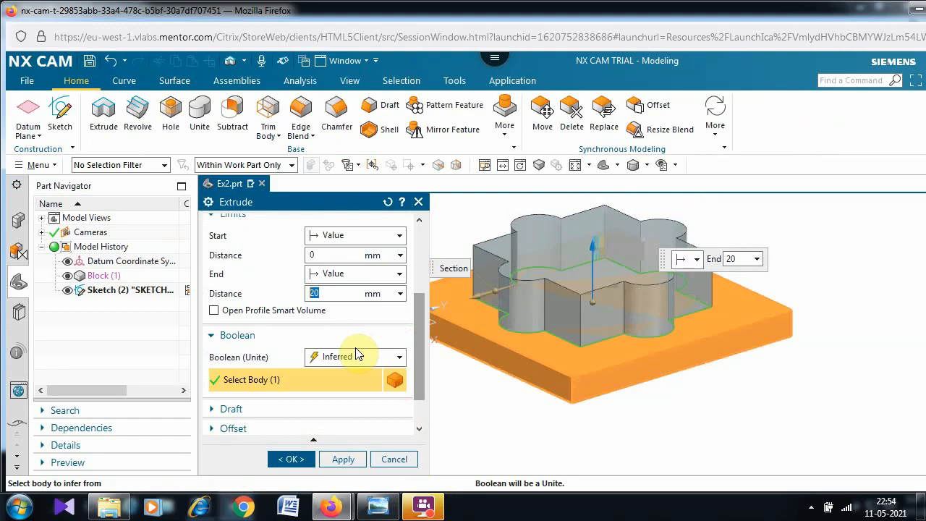
left_click(289, 459)
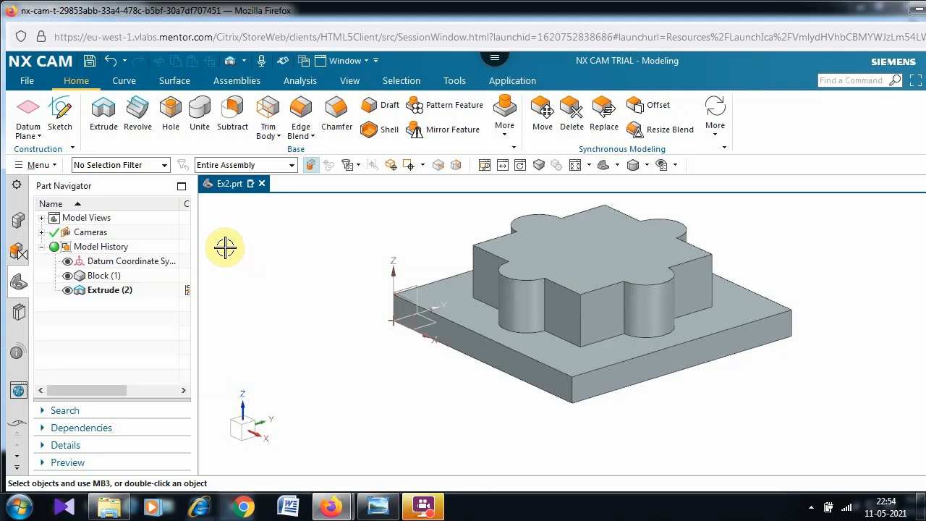
Review the lobed boss extrusion's end distance and Boolean settings, and close them without changes.
double_click(107, 291)
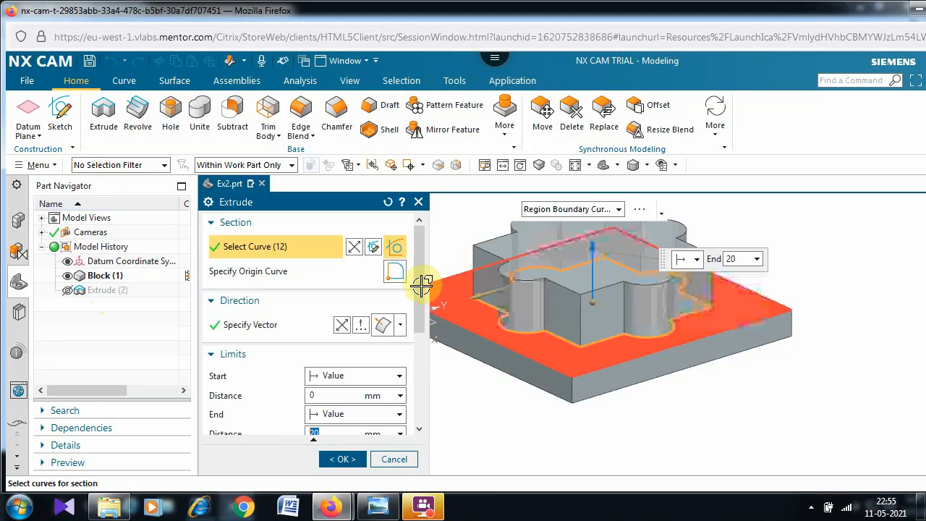
left_click_drag(418, 287, 410, 432)
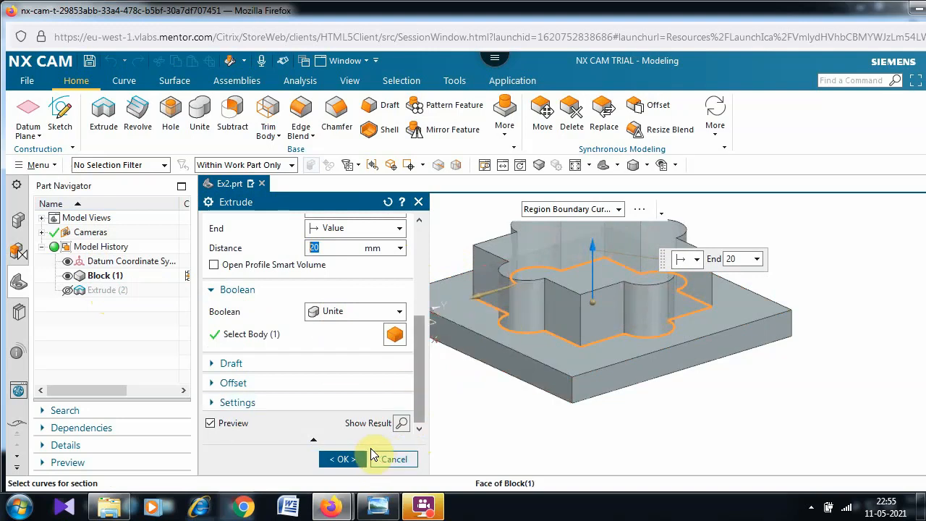
left_click(343, 461)
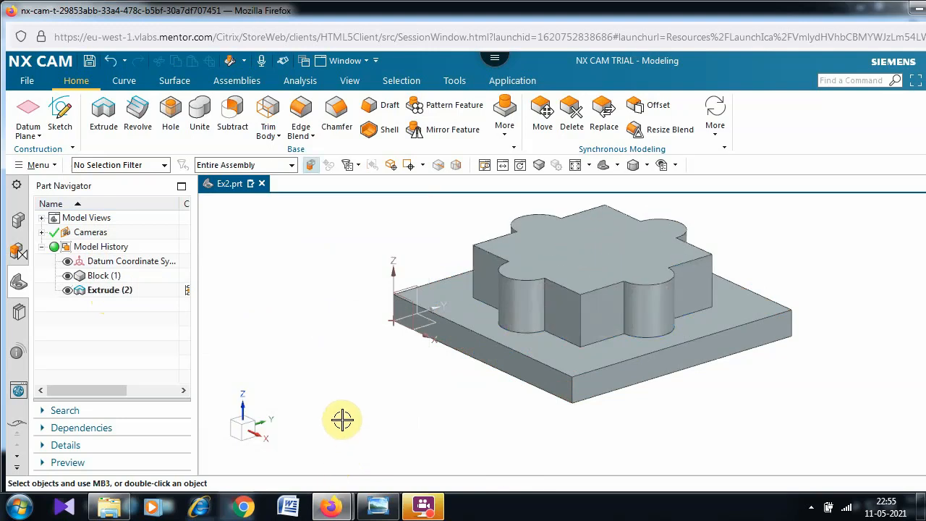
Start an Extrude sketch on the boss's top face and draw a rectangle about 12 by 13 mm in its upper-left area.
left_click(101, 119)
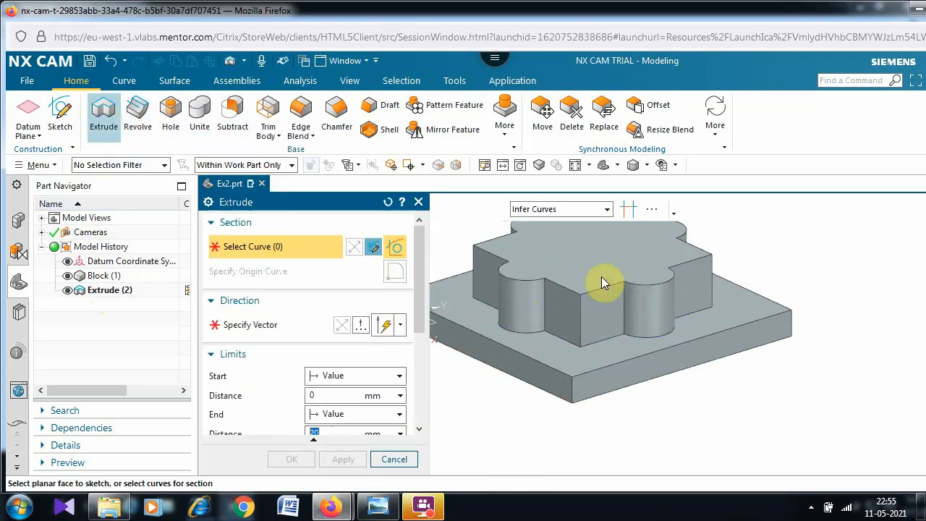
left_click(601, 246)
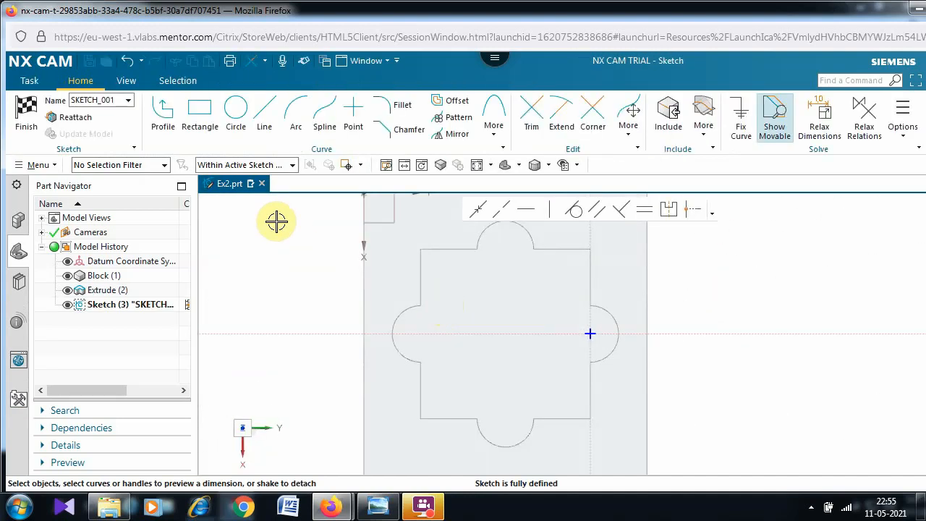
left_click(199, 115)
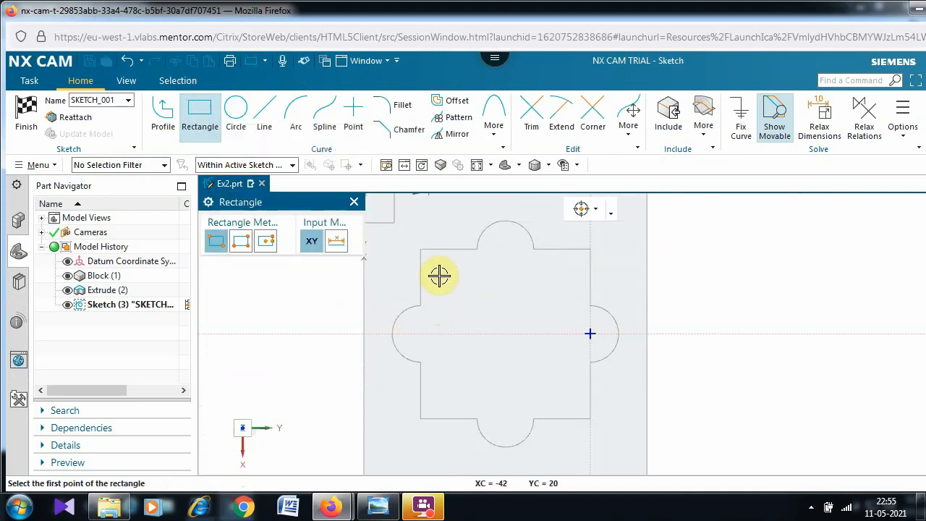
left_click(461, 302)
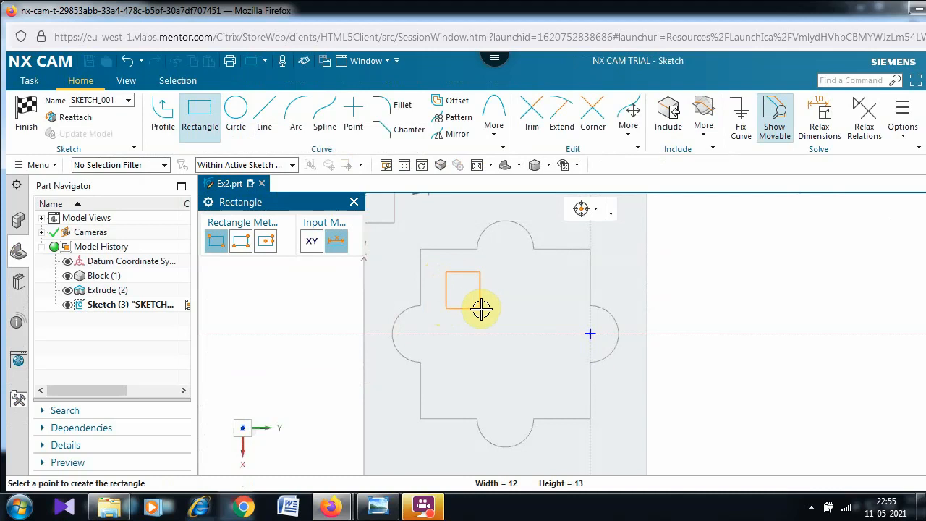
left_click(480, 309)
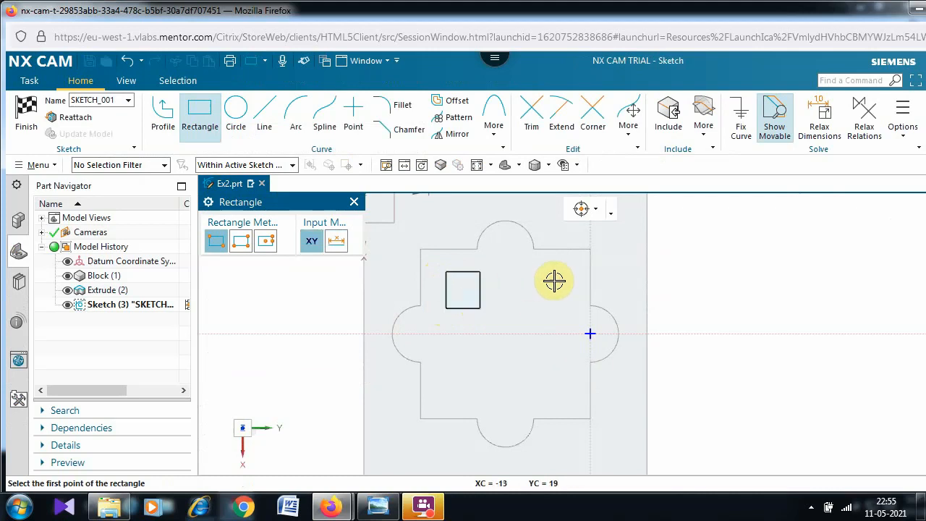
Check the pocket sizes and positions in the Ex2 Mill drawing in Windows Photo Viewer, return to the NX sketch and end the Rectangle command.
left_click(378, 508)
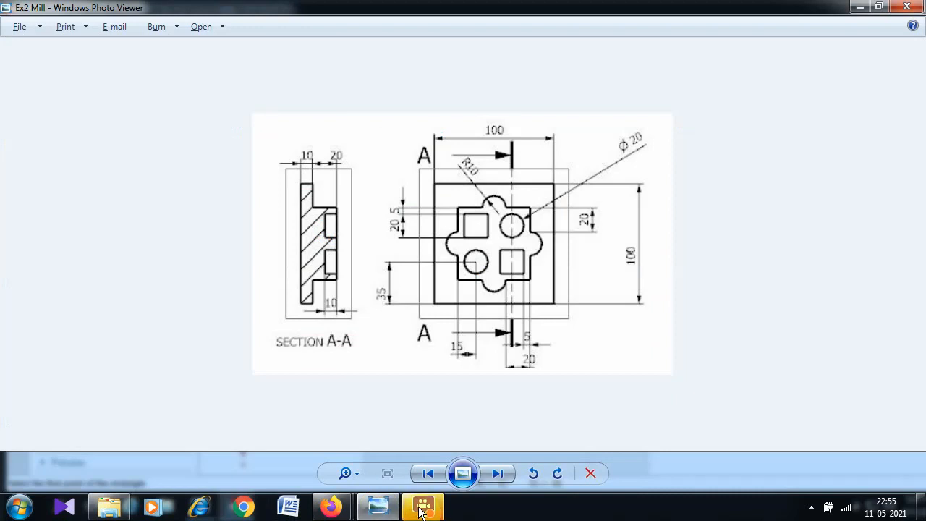
mouse_move(423, 508)
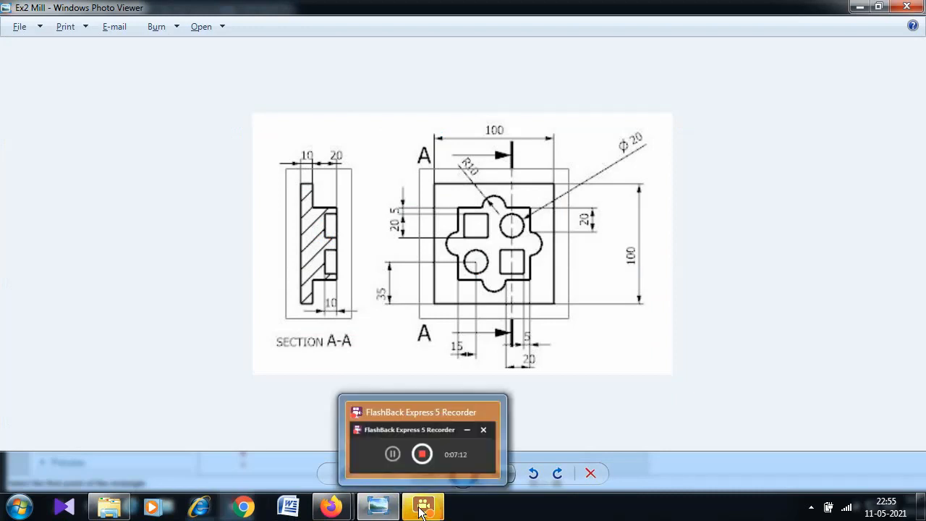
left_click(423, 508)
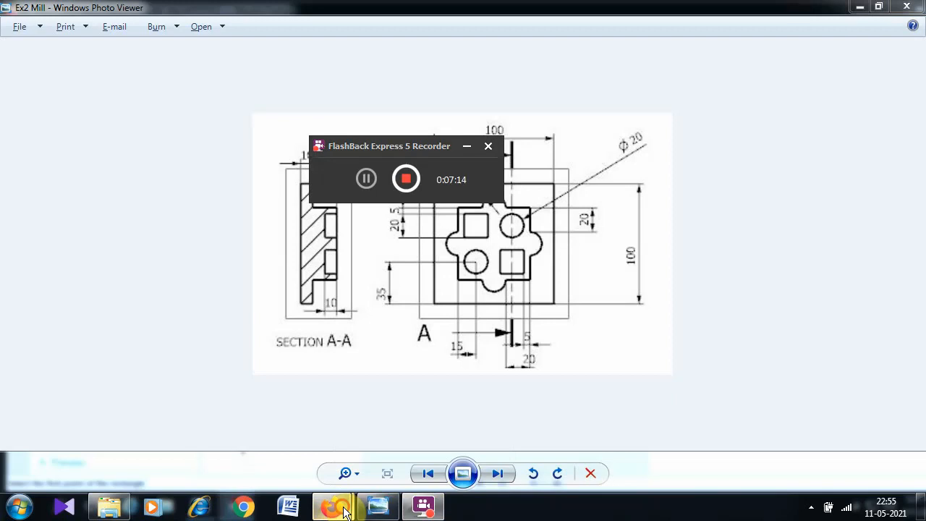
mouse_move(331, 507)
left_click(360, 460)
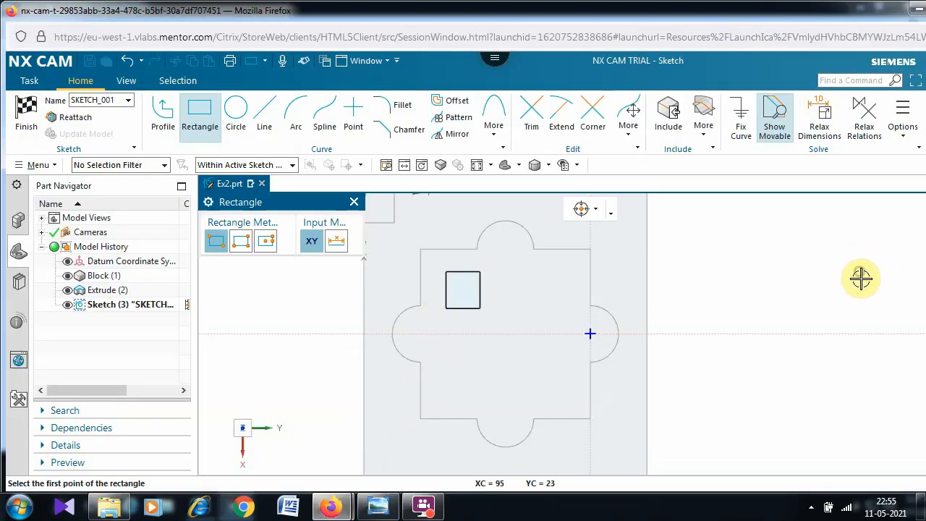
key("Escape")
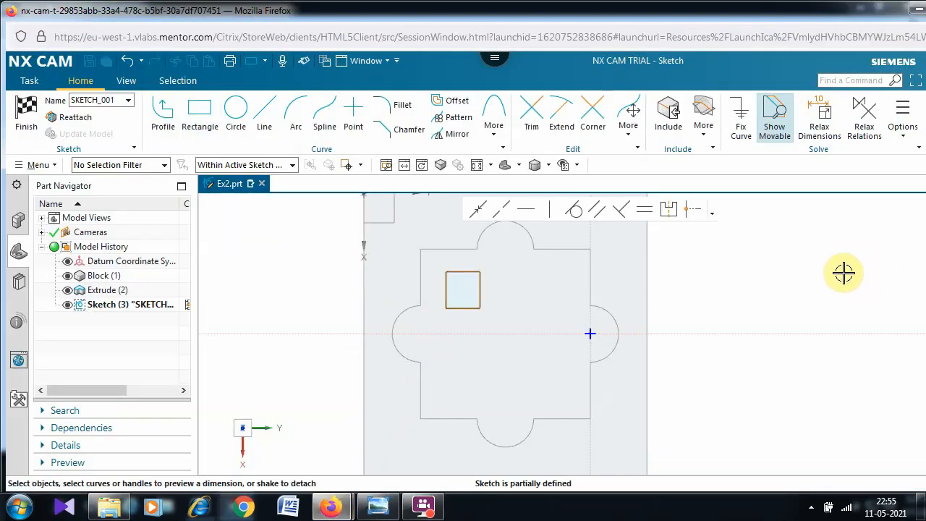
key("d")
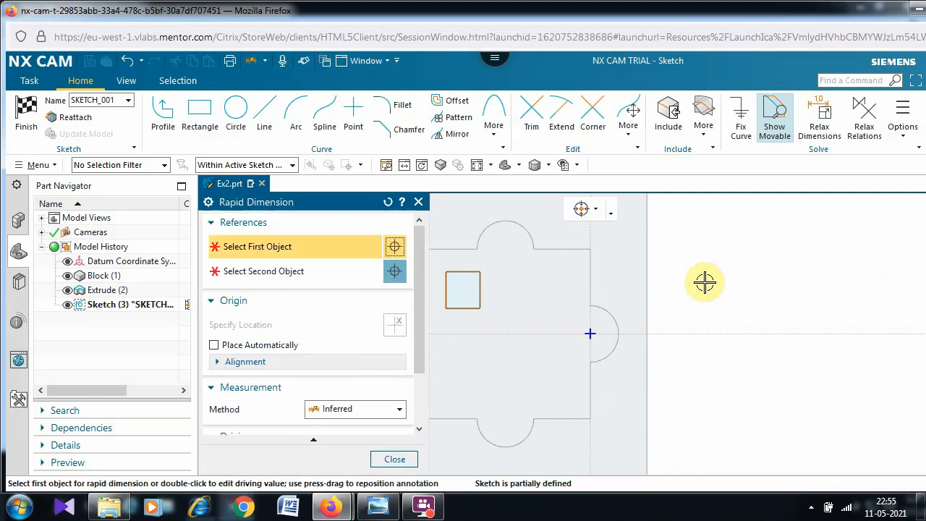
left_click(464, 316)
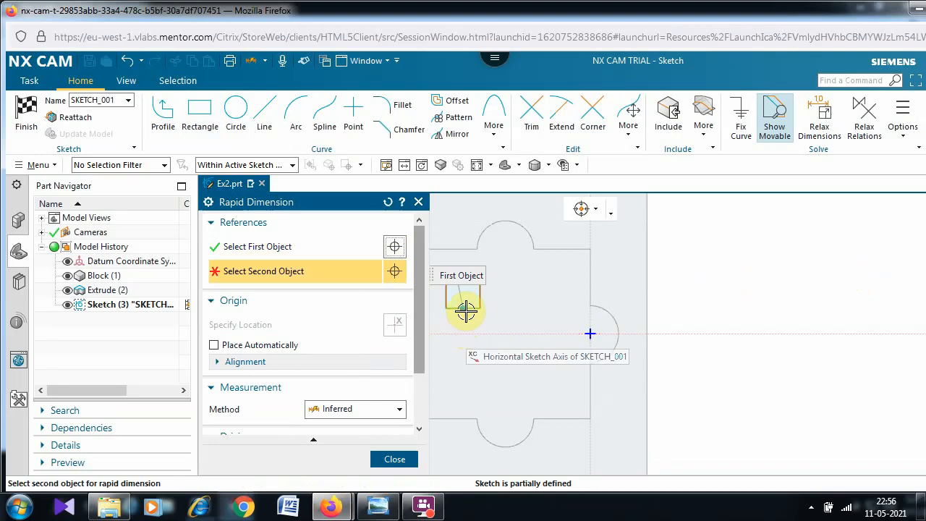
key("Escape")
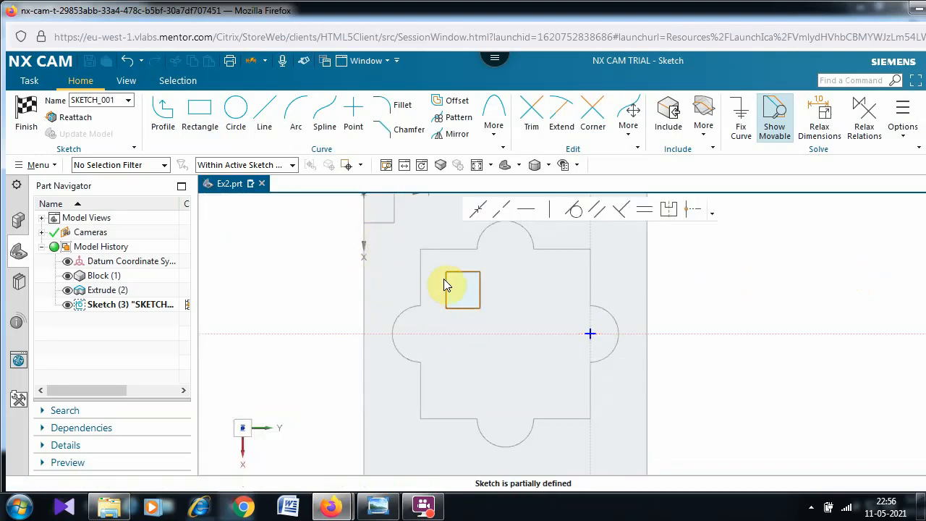
Dimension the vertical length of the pocket rectangle's right side and set it to 20 mm, declining to scale the entire sketch.
key("d")
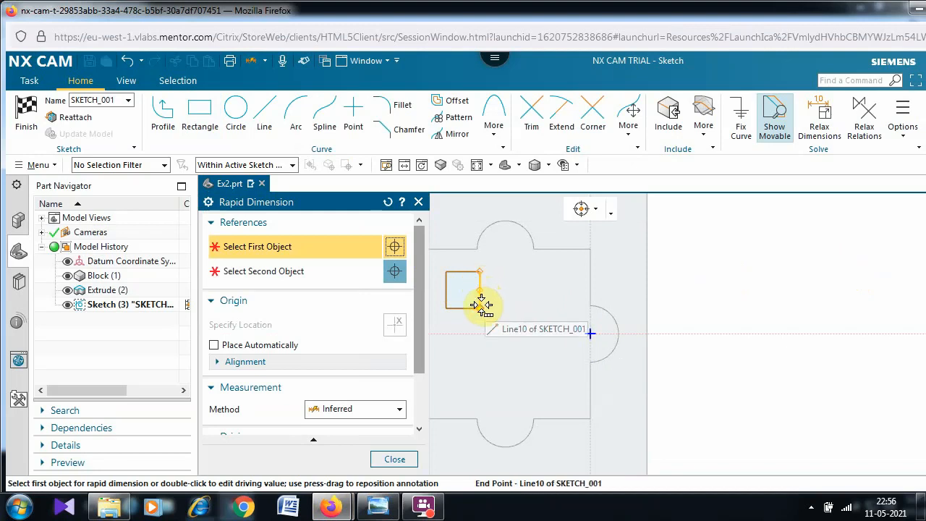
left_click(483, 304)
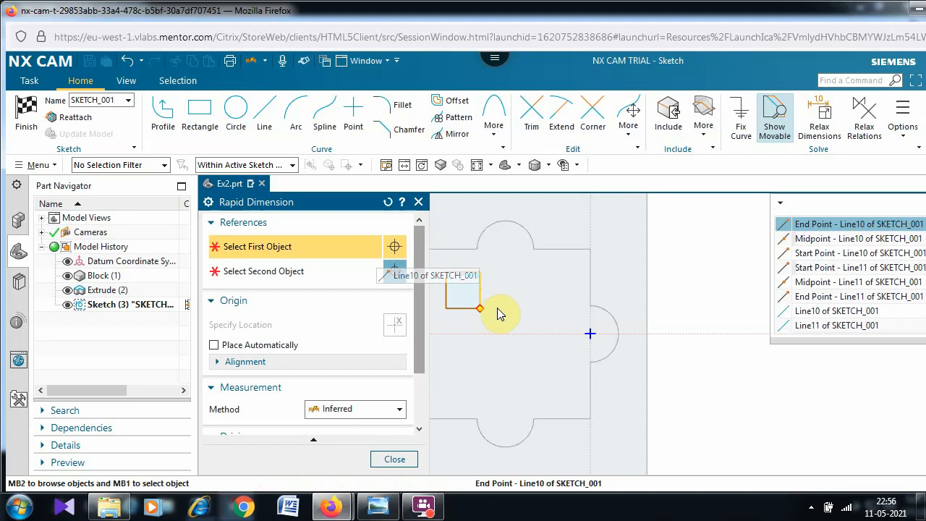
left_click(845, 314)
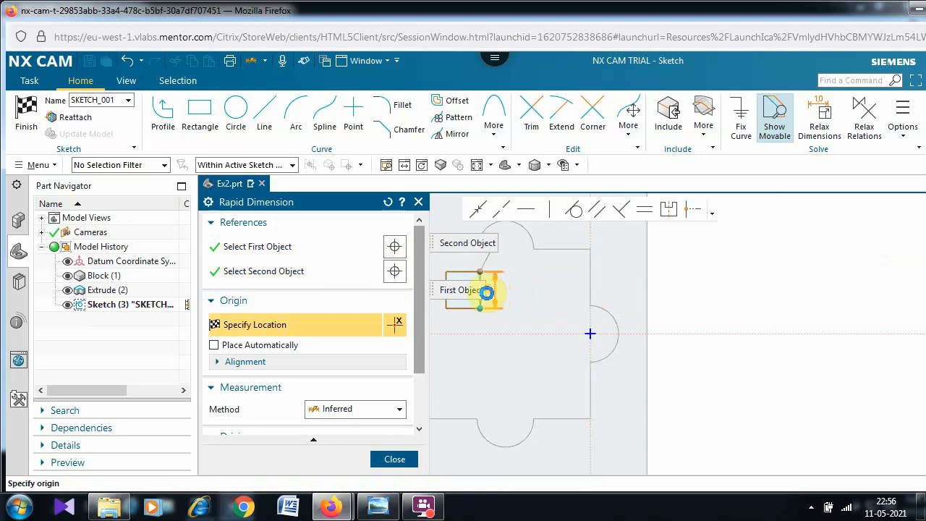
left_click(487, 293)
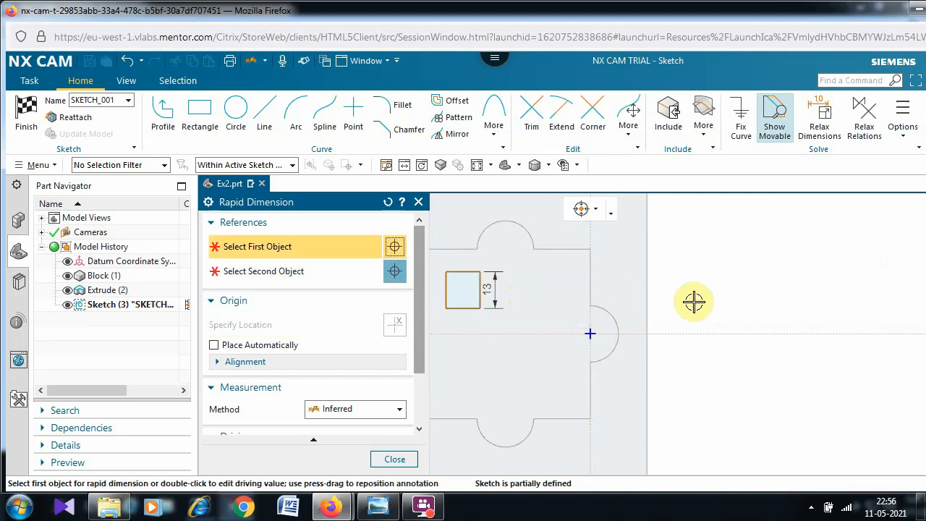
key("Escape")
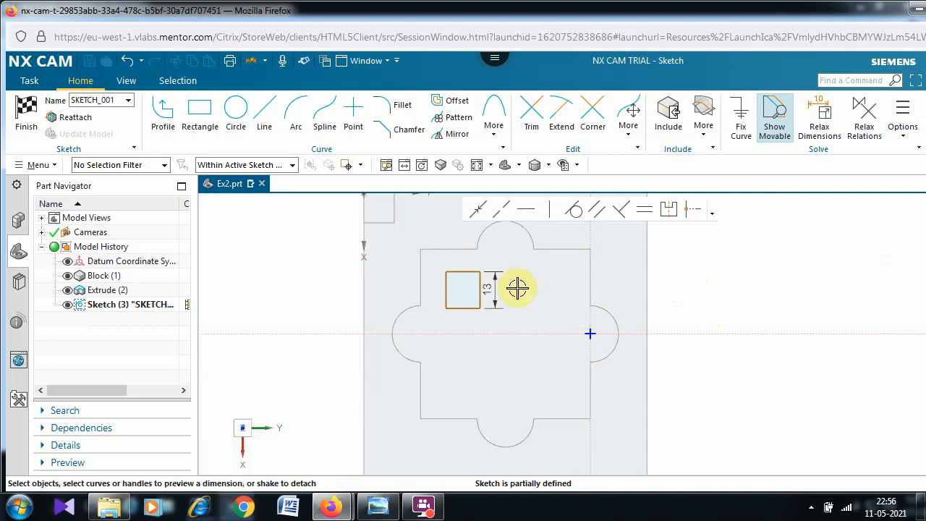
double_click(492, 290)
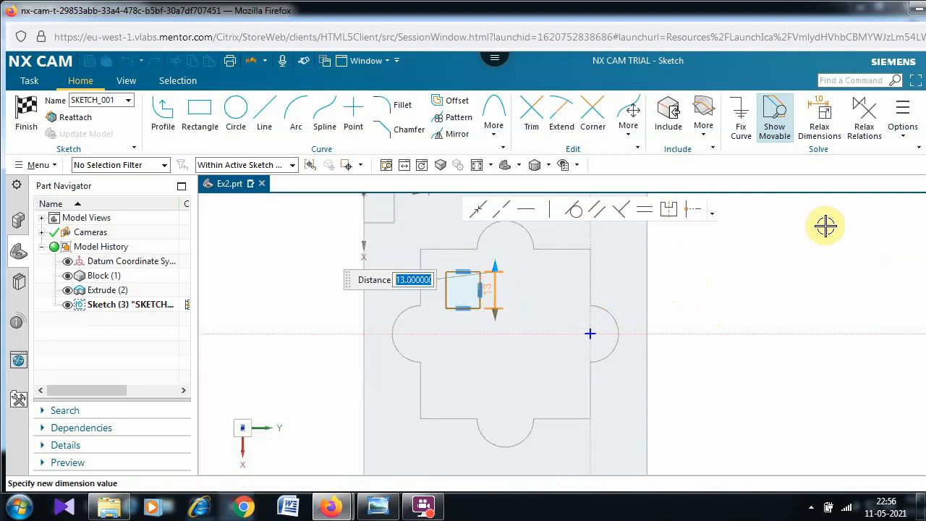
type("10")
key("Return")
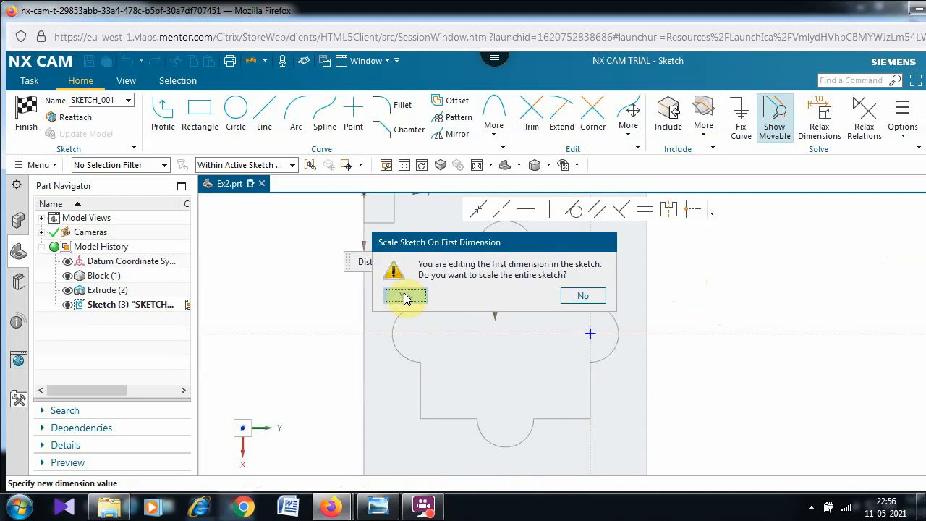
left_click(587, 296)
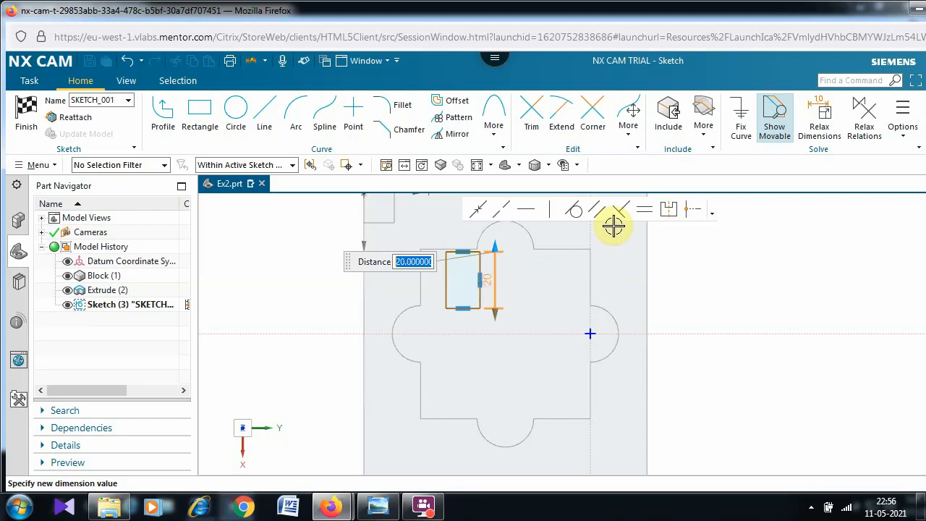
Make the rectangle's right and upper sides equal in length with the Make Equal relation to form a square.
left_click(645, 211)
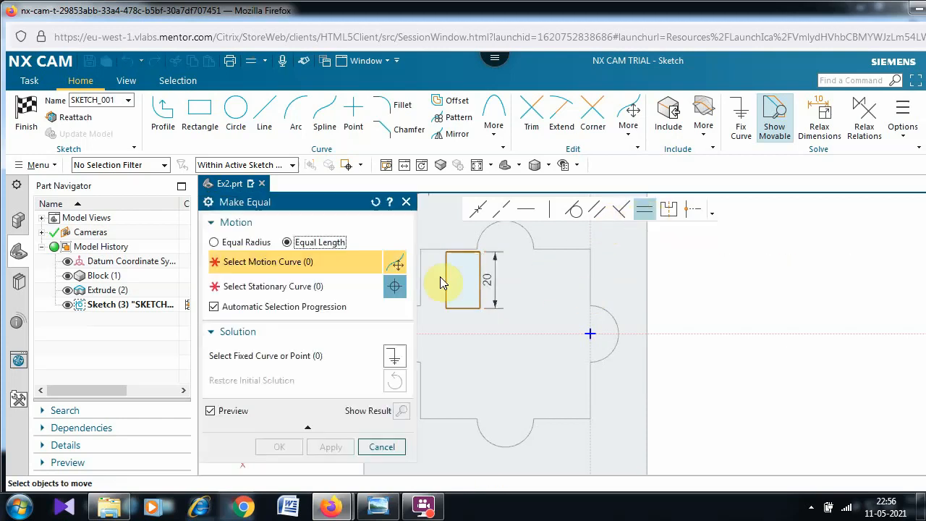
left_click(478, 270)
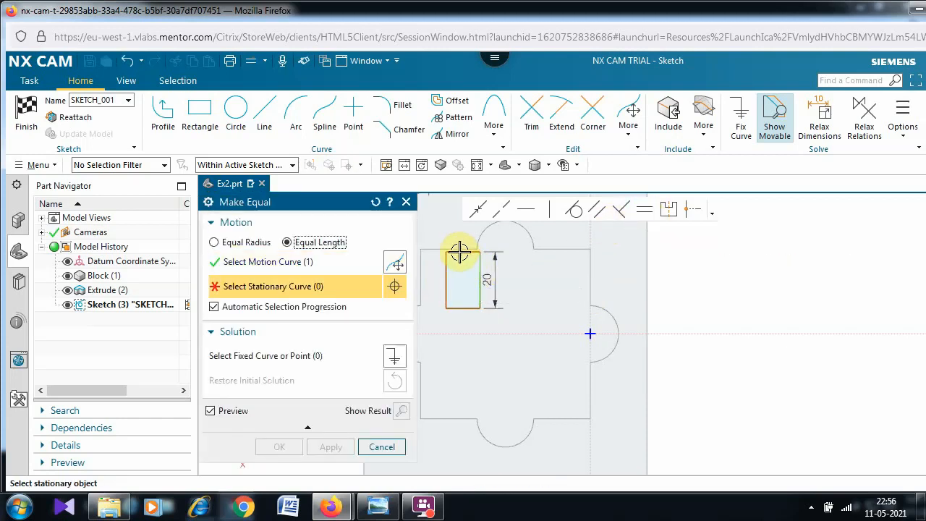
left_click(459, 251)
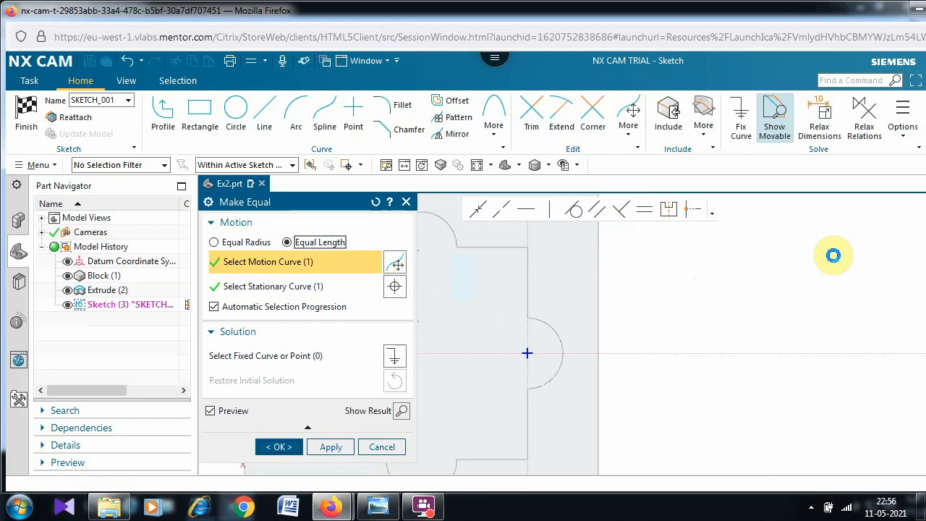
left_click(296, 449)
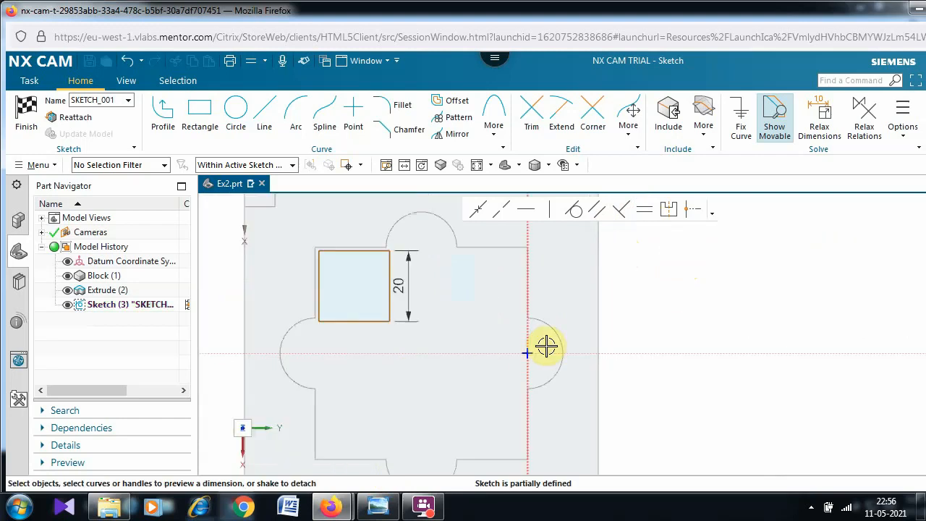
Dimension the horizontal distance from the square's right side to the vertical sketch axis and set it to 35 mm.
scroll(587, 258, "down", 2)
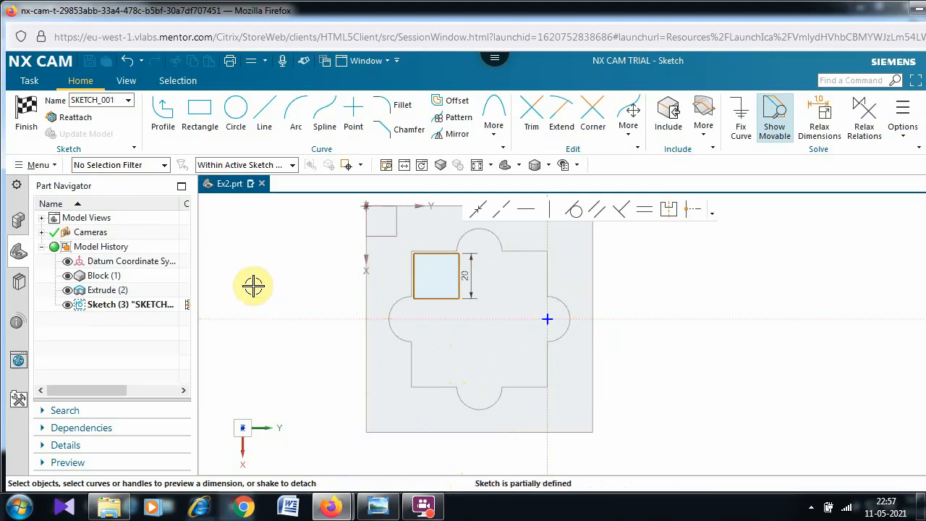
key("d")
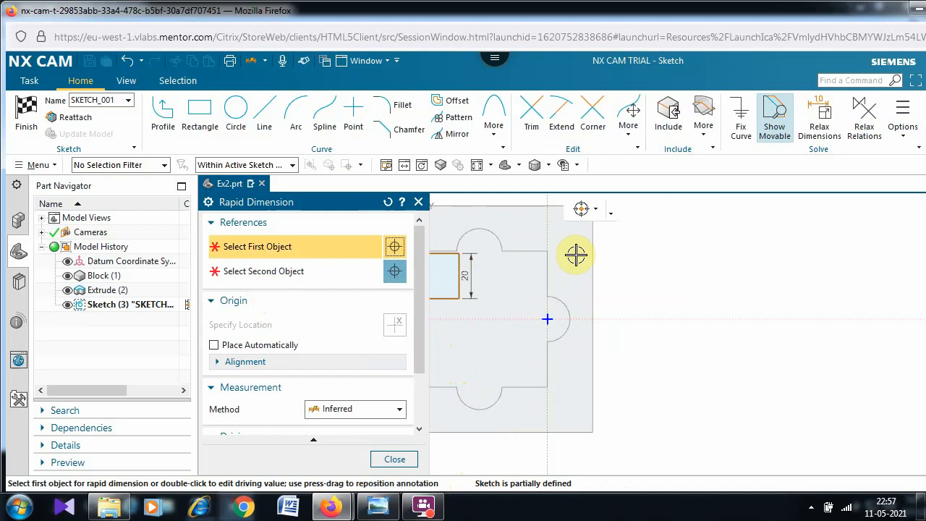
left_click(547, 230)
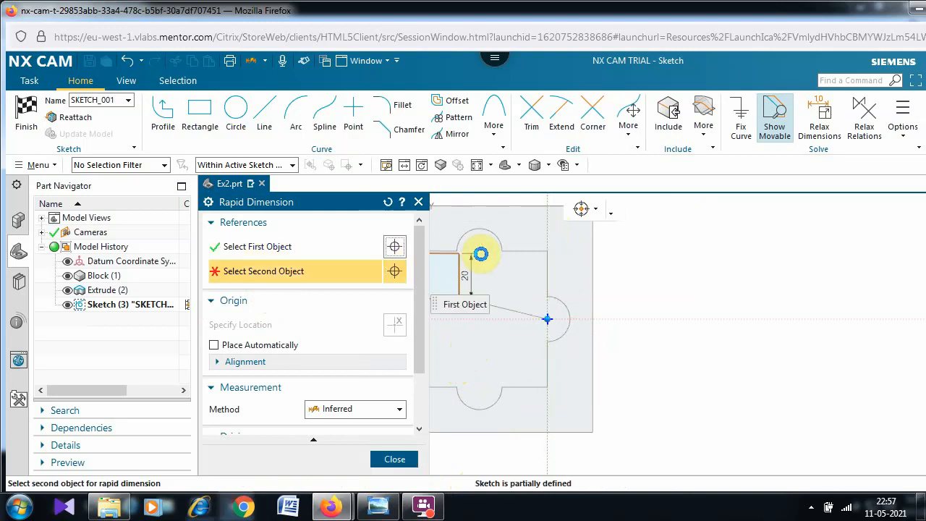
left_click(514, 230)
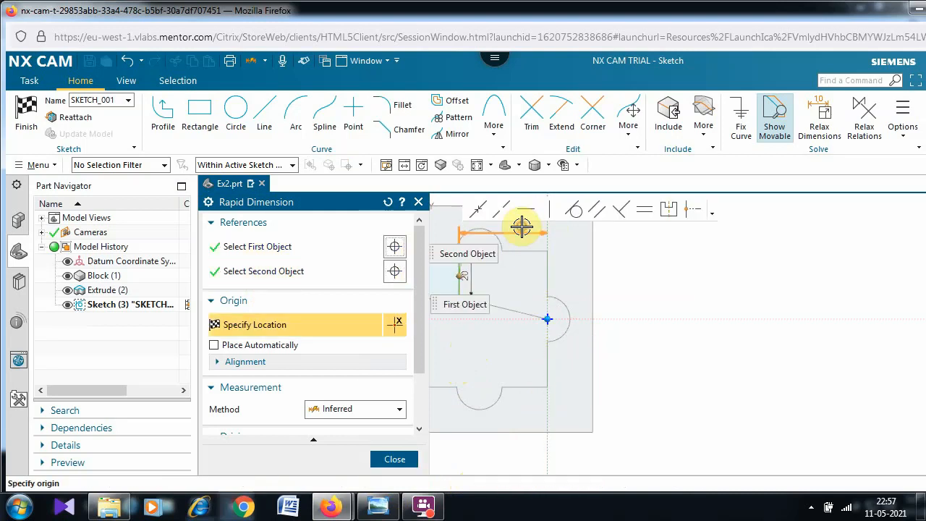
left_click(522, 226)
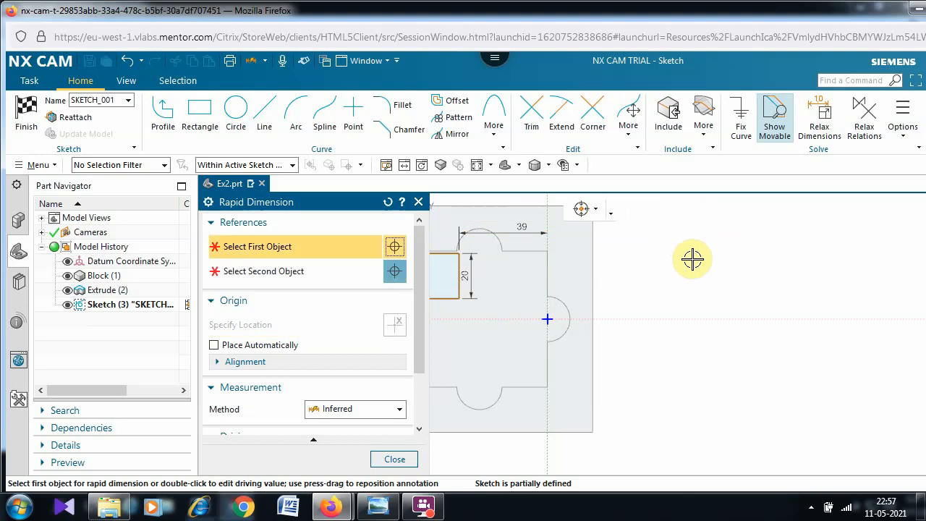
left_click(450, 312)
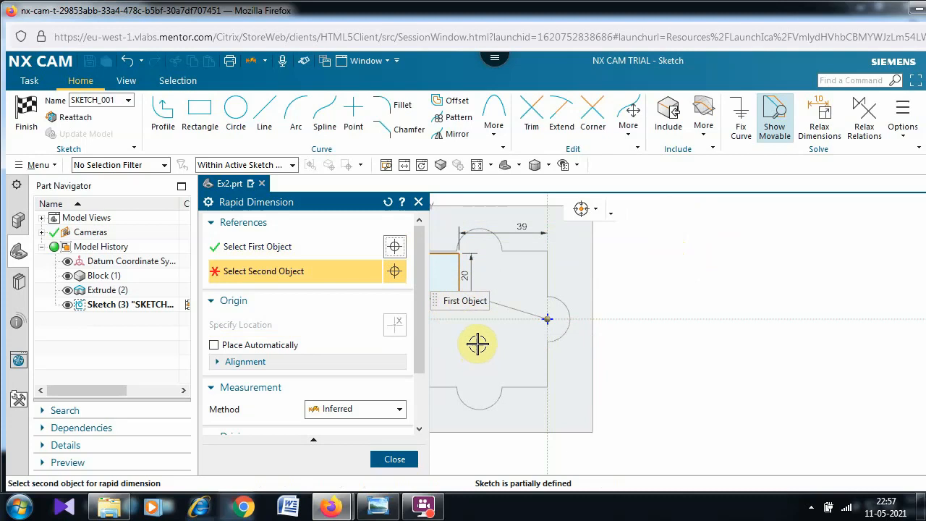
key("Escape")
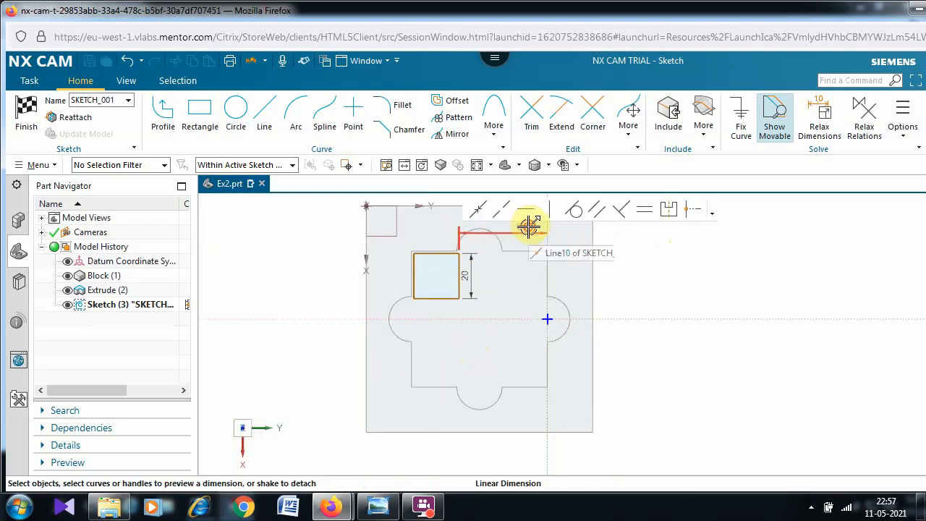
double_click(529, 226)
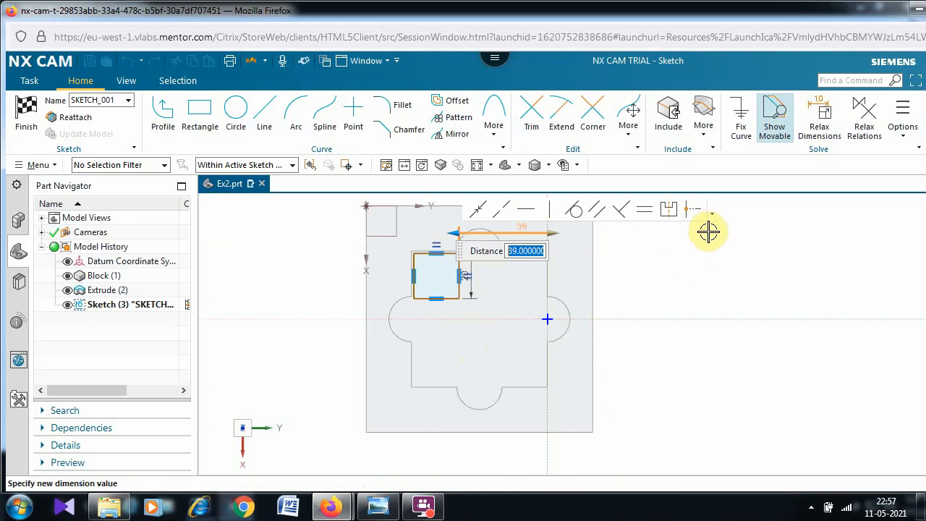
type("35")
key("Return")
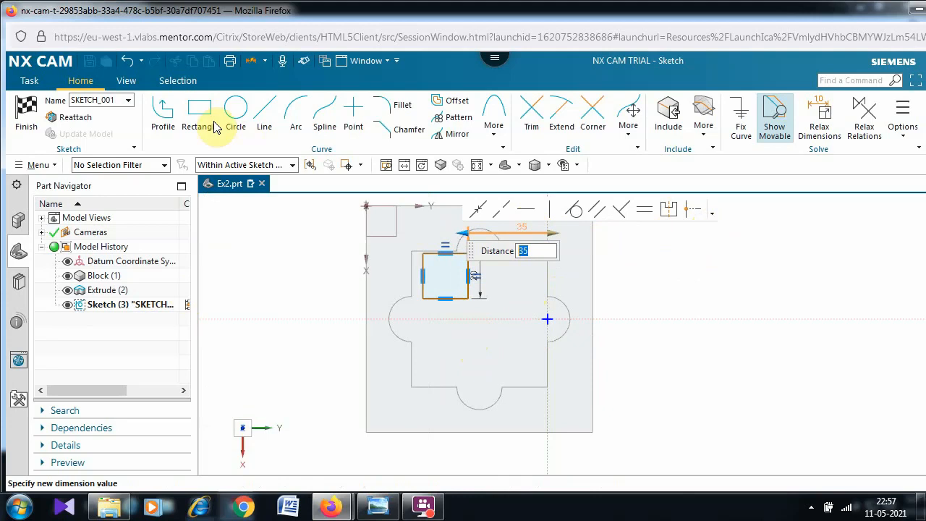
left_click(336, 312)
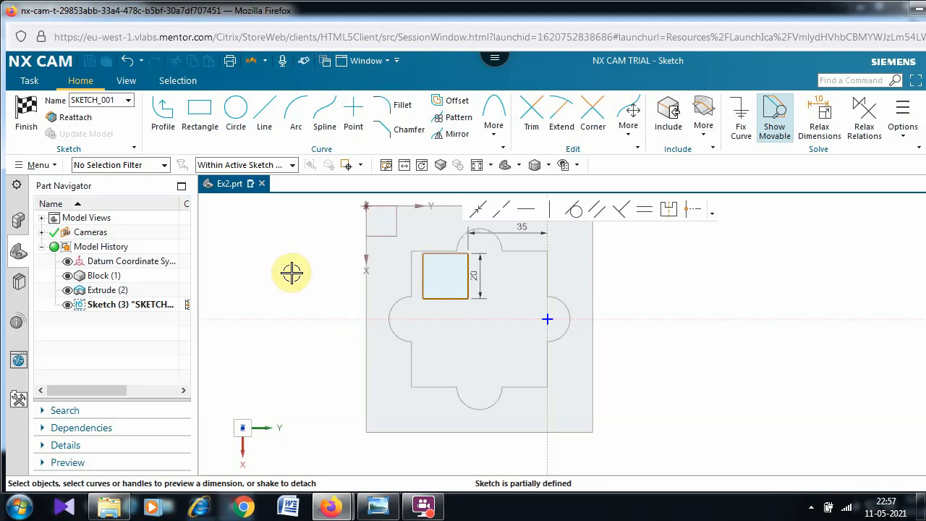
left_click(477, 319)
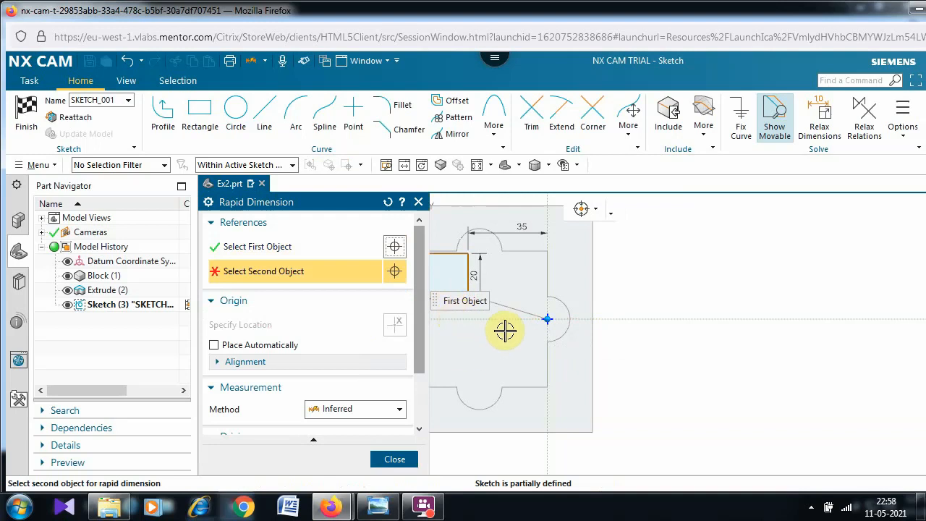
scroll(515, 336, "down", 1)
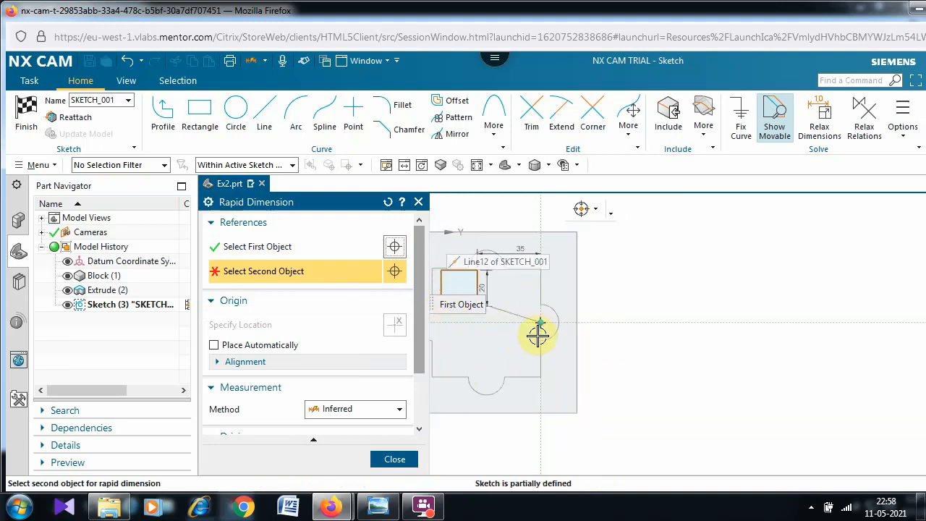
key("Escape")
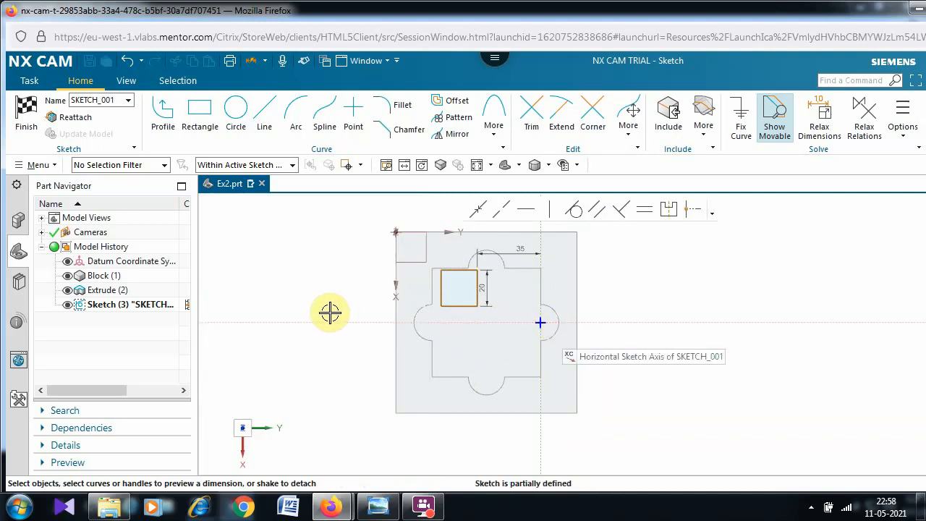
Dimension the vertical distance from the square's lower side to the horizontal sketch axis and set it to 5 mm.
key("d")
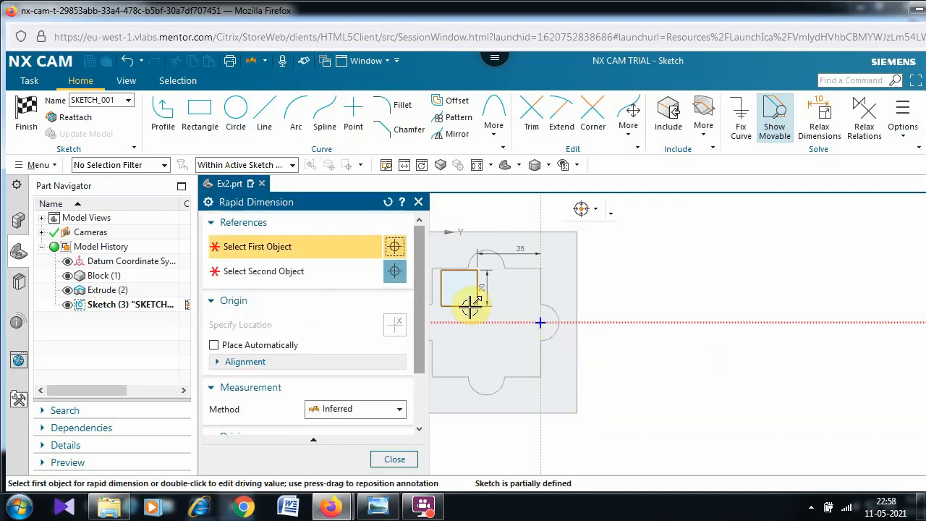
left_click(471, 306)
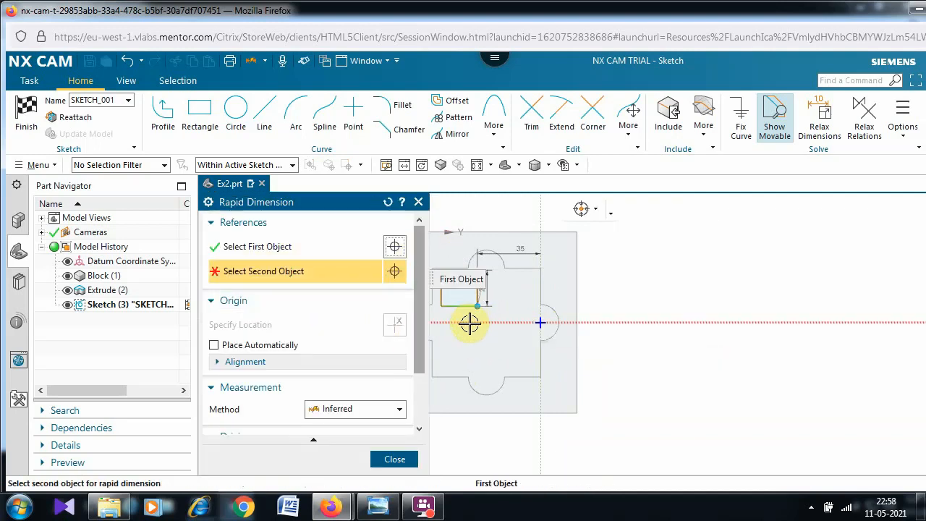
left_click(507, 315)
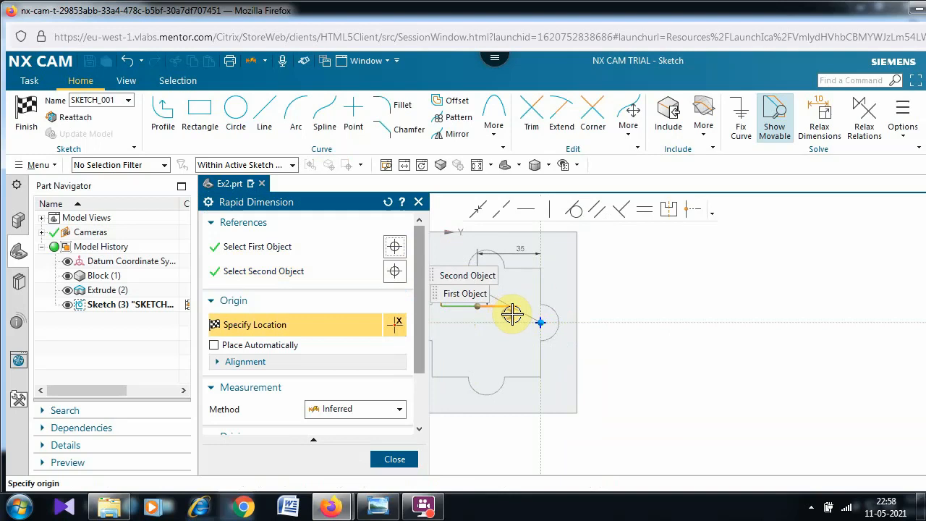
left_click(511, 314)
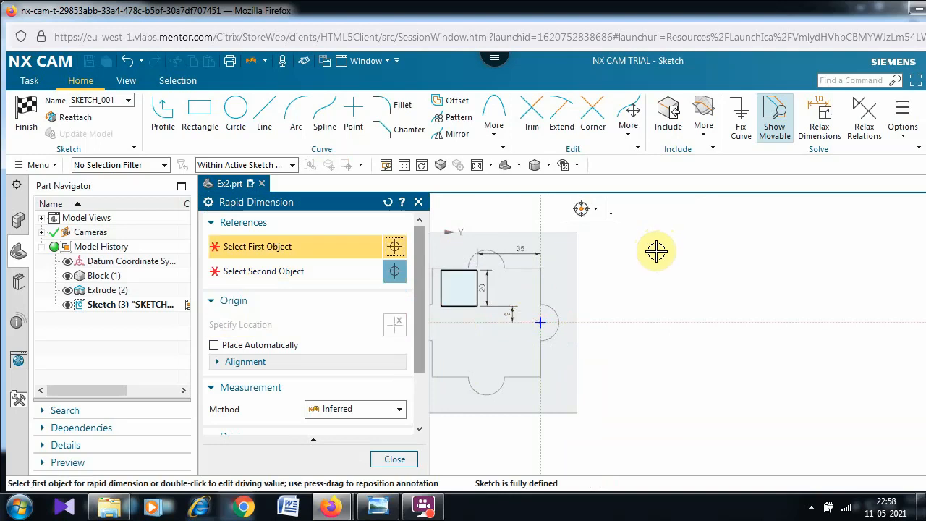
middle_click(657, 257)
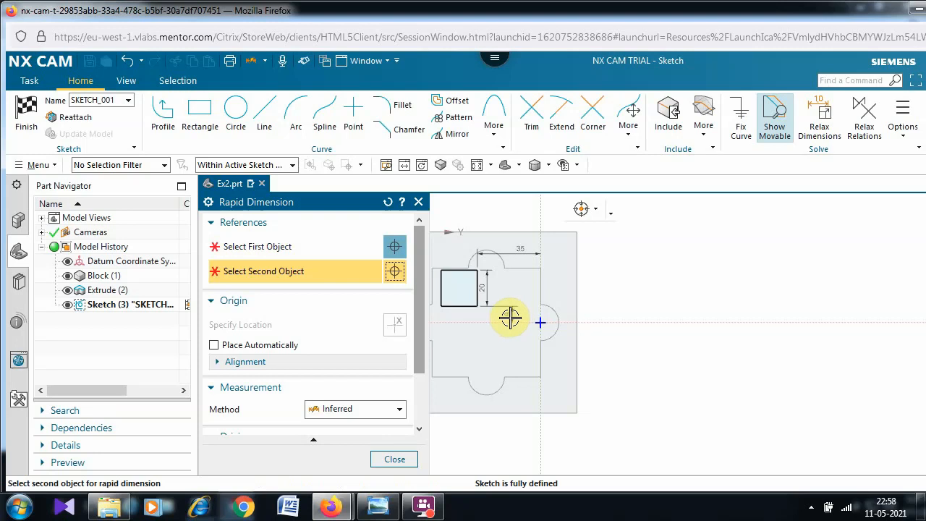
middle_click(659, 271)
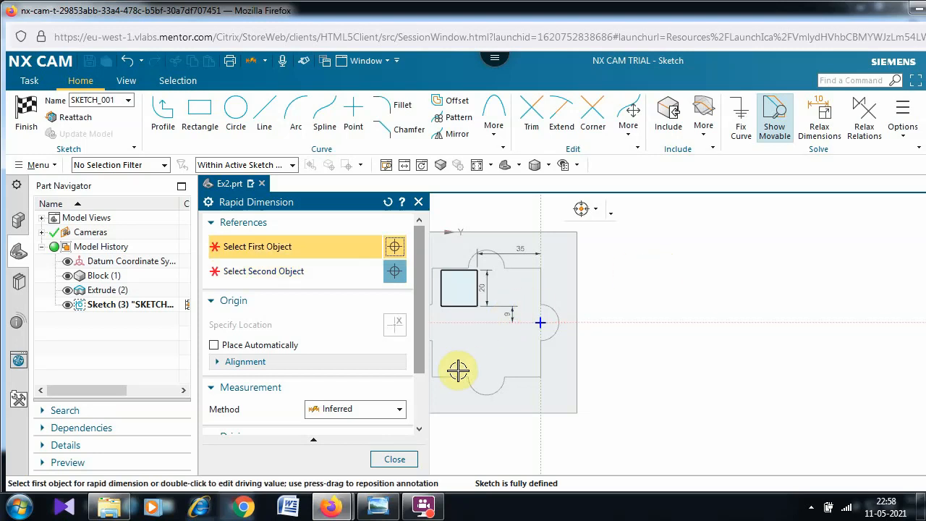
left_click(395, 460)
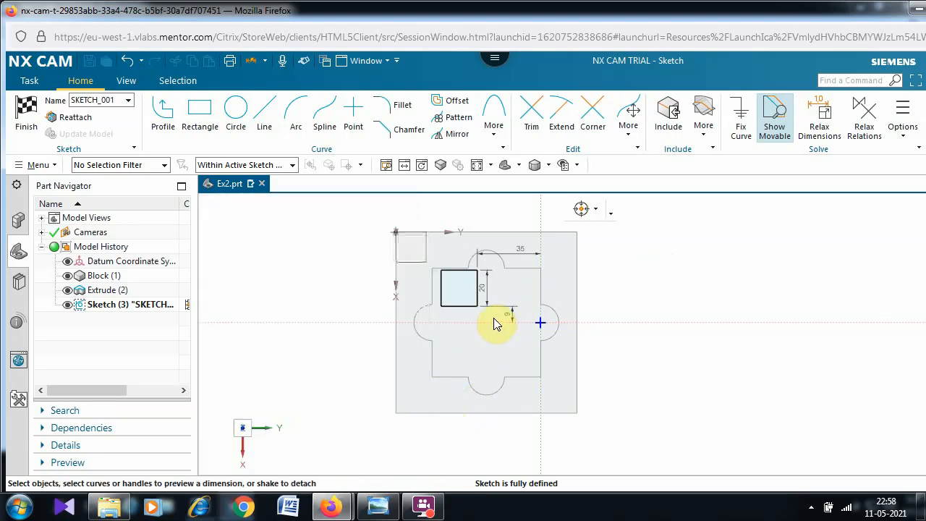
left_click(575, 321)
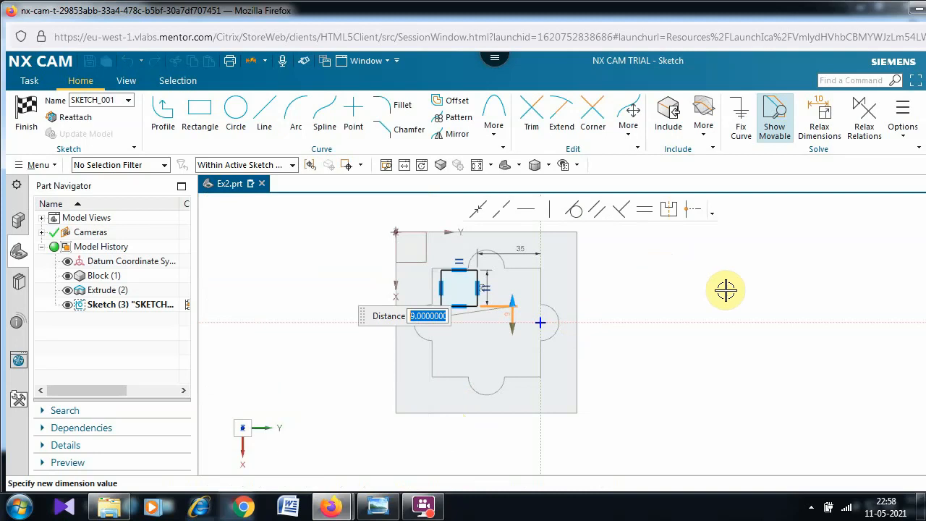
type("5")
key("Return")
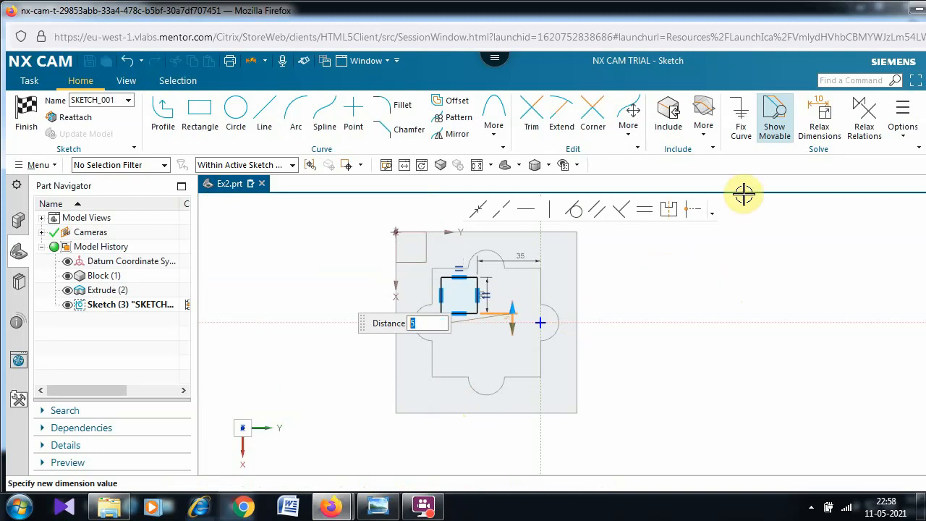
left_click(261, 265)
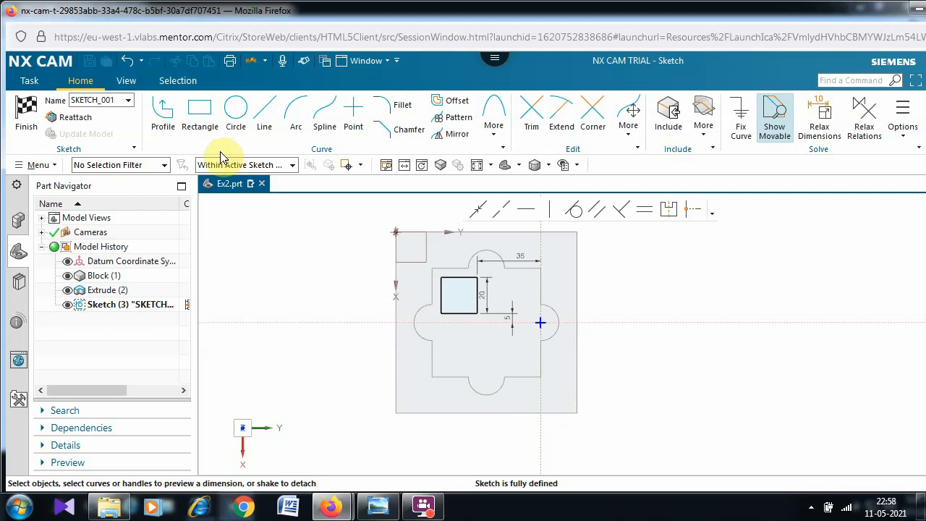
Sketch a second rectangle about 17 mm high below the horizontal sketch axis, just left of the vertical sketch axis.
left_click(202, 112)
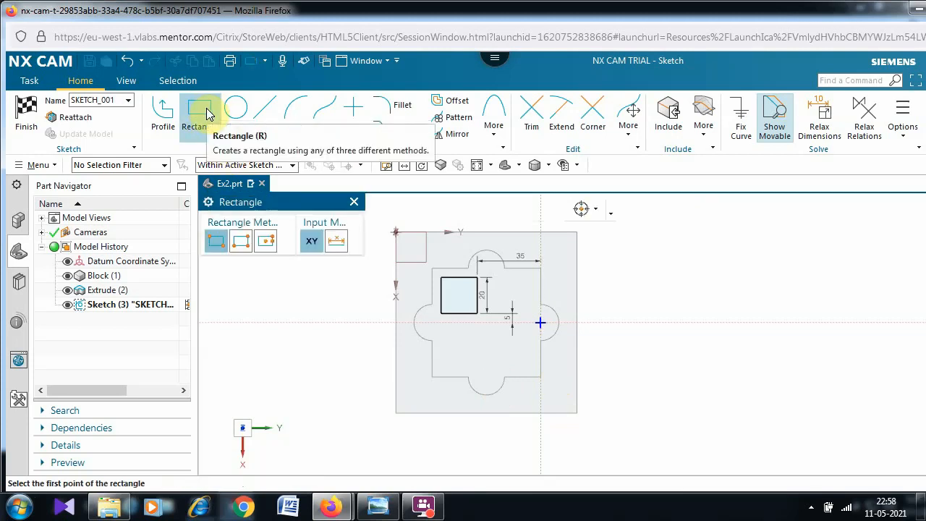
left_click(491, 337)
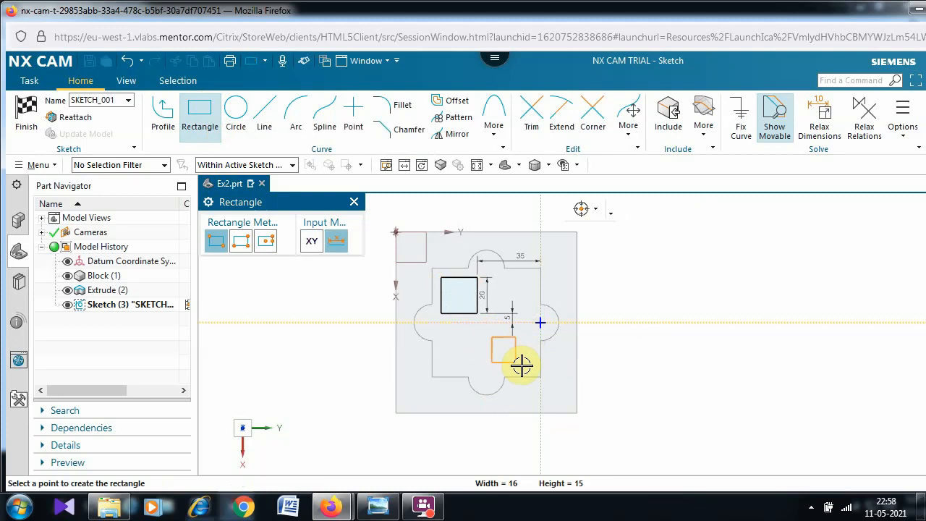
left_click(532, 369)
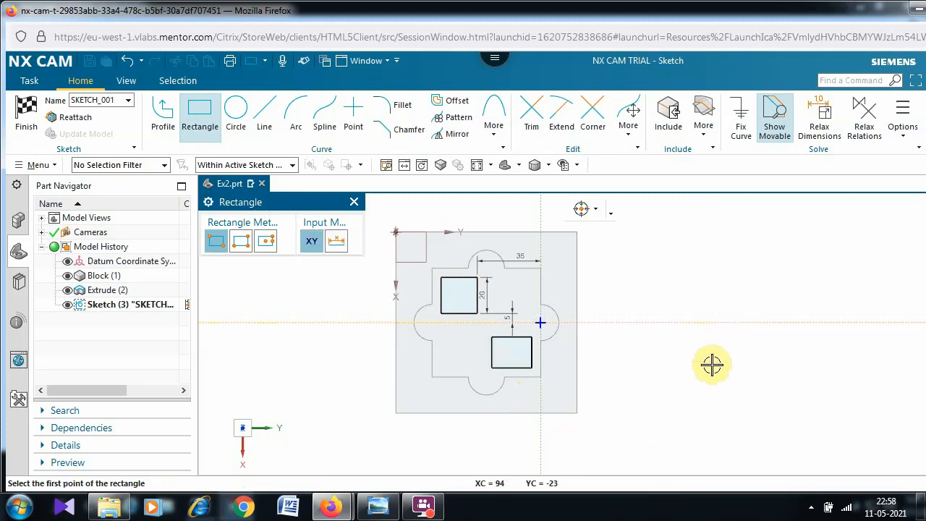
key("Escape")
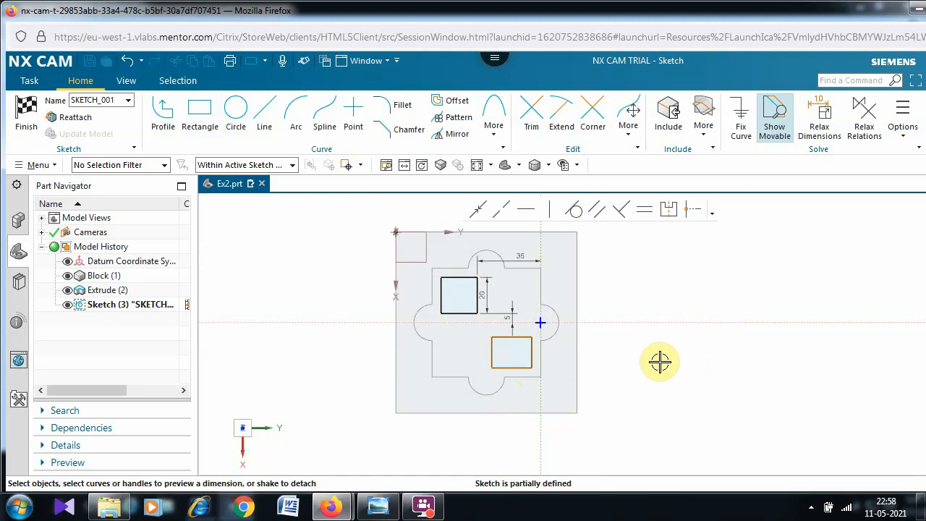
key("d")
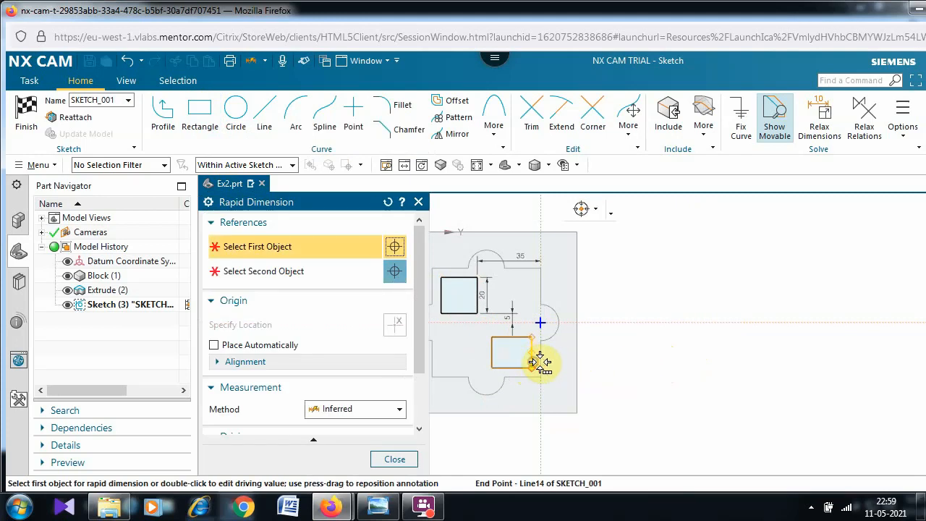
left_click(539, 363)
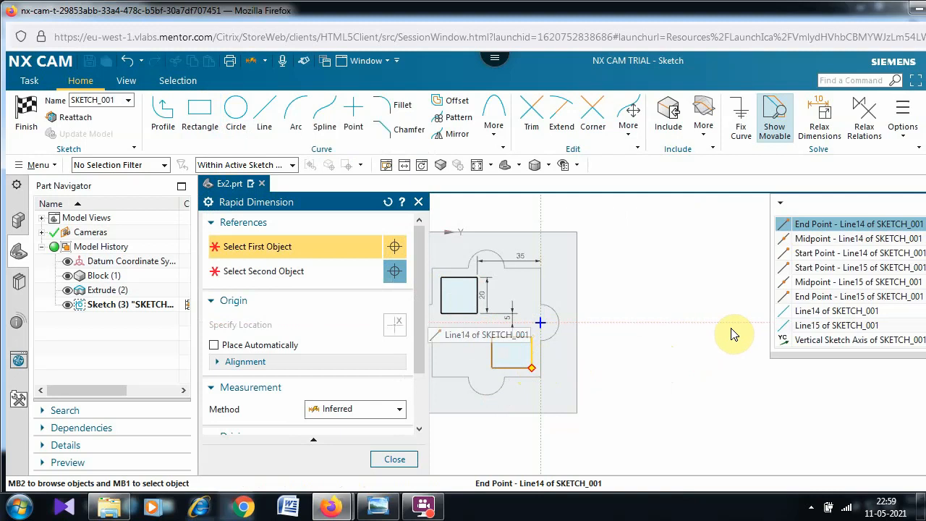
left_click(840, 318)
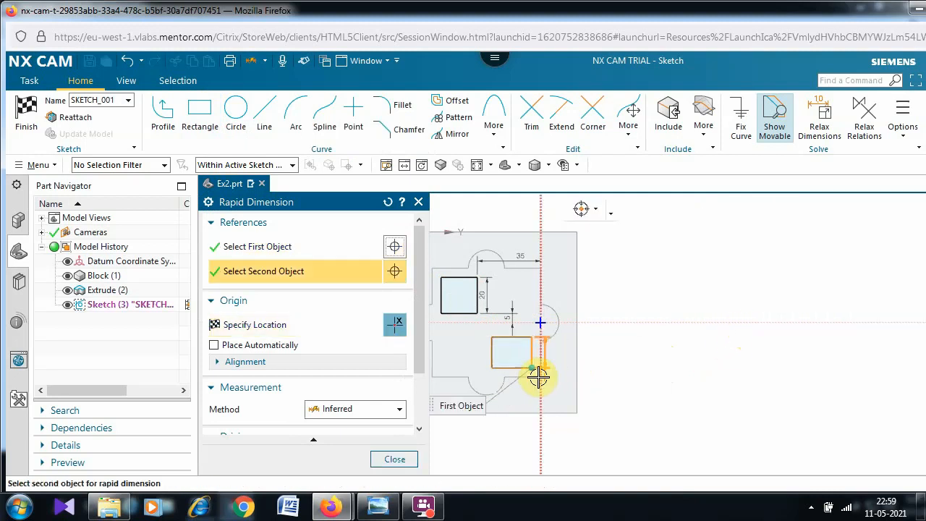
left_click(564, 371)
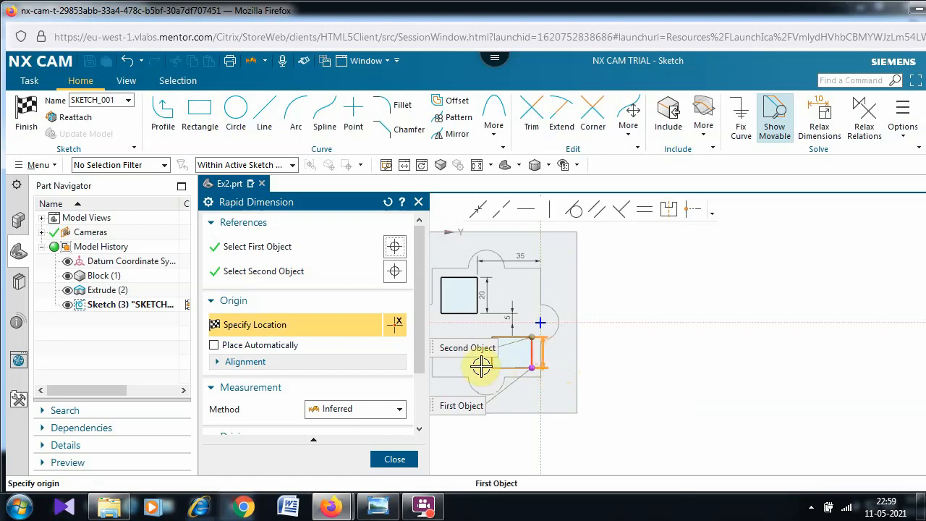
left_click(523, 364)
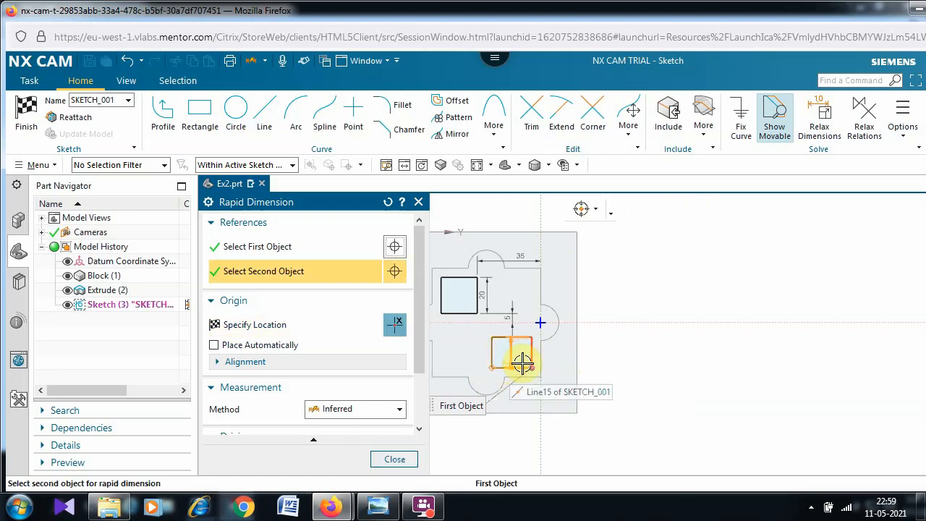
left_click(742, 336)
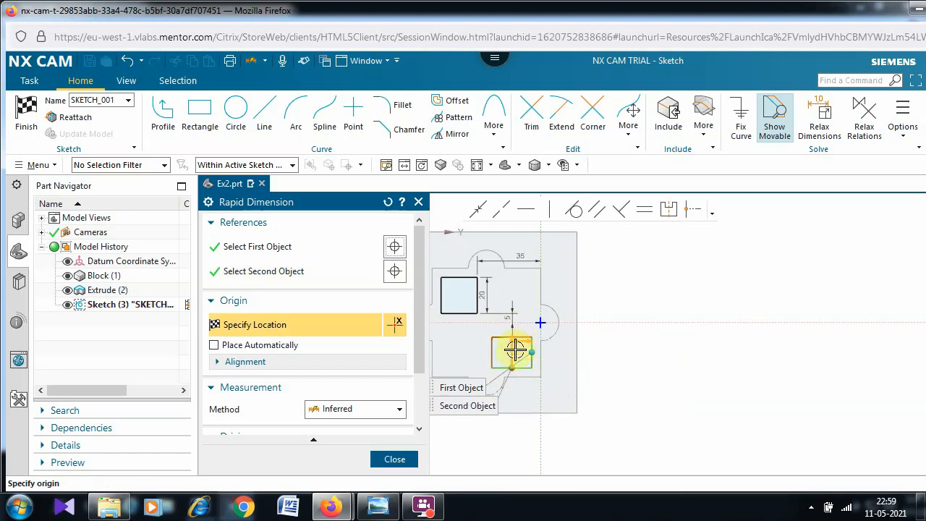
key("Escape")
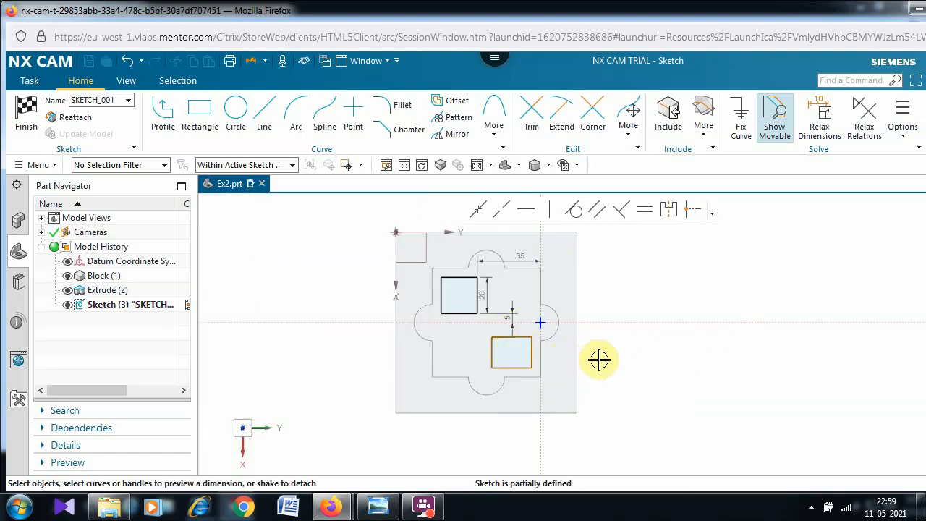
key("d")
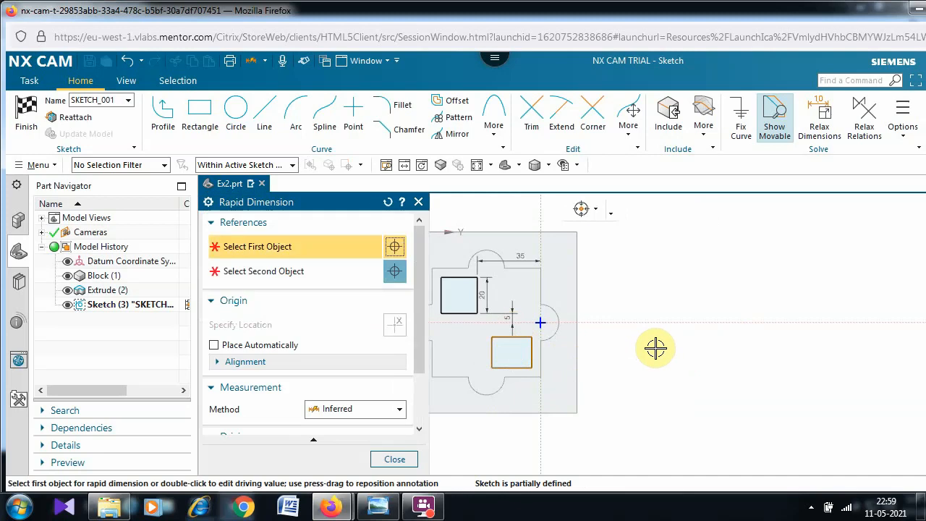
left_click(491, 353)
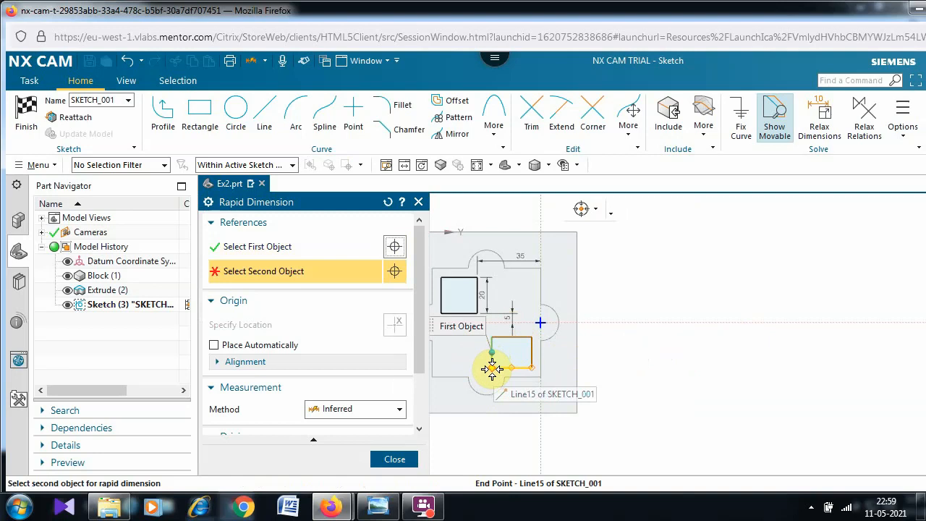
left_click(492, 369)
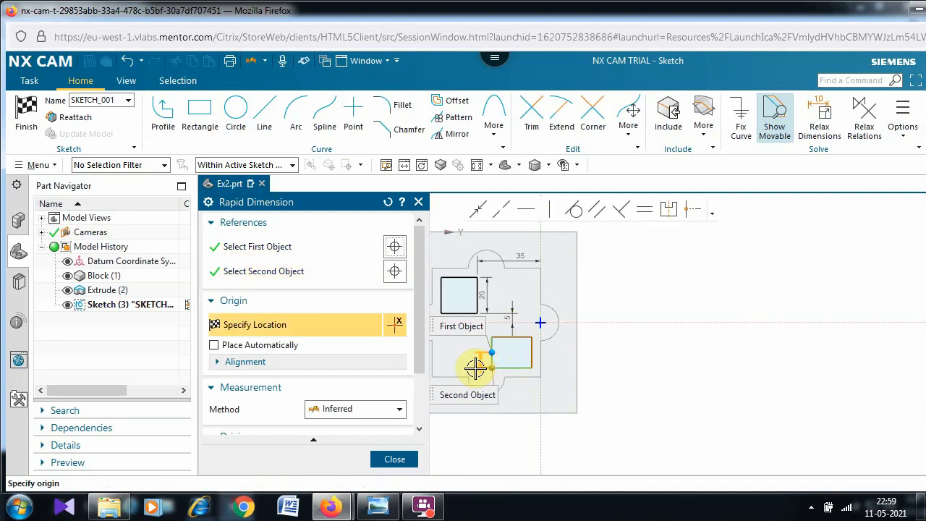
key("Escape")
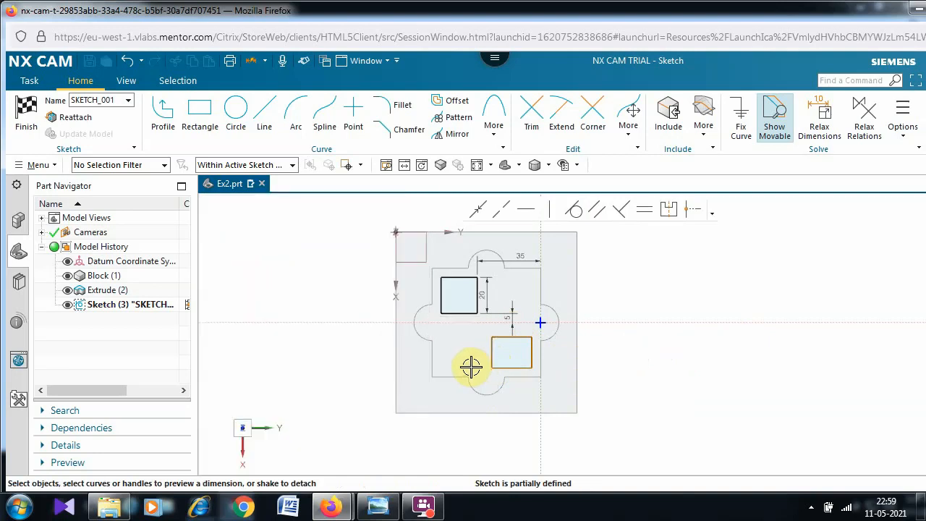
Dimension the vertical length of the second rectangle's left side and set it to 20 mm.
key("d")
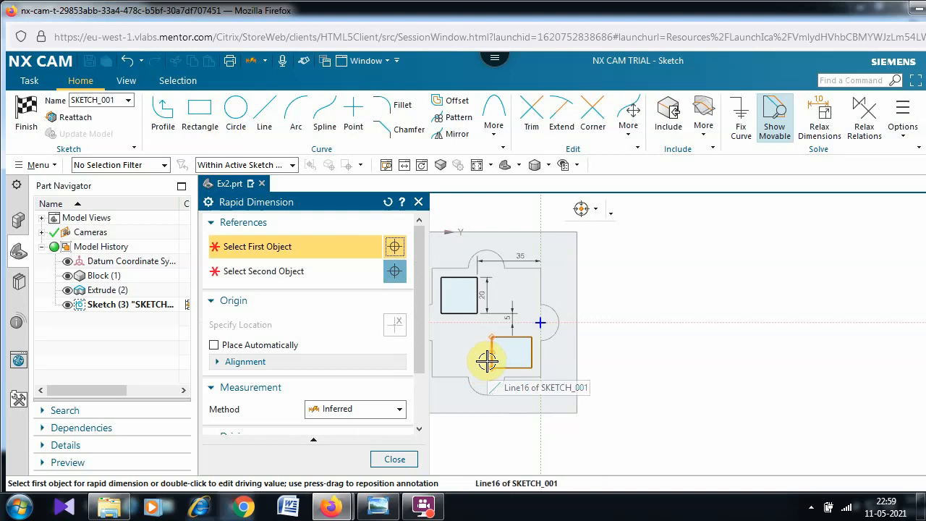
left_click(489, 360)
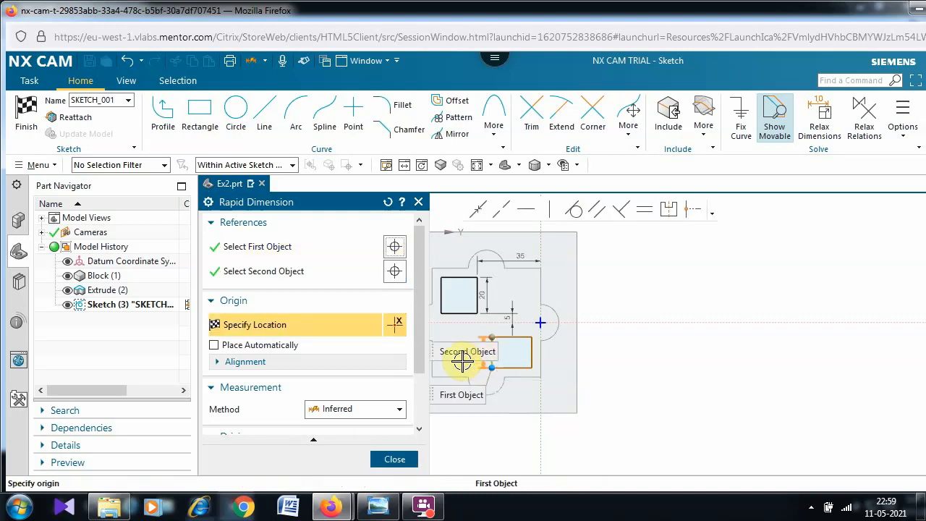
left_click(463, 362)
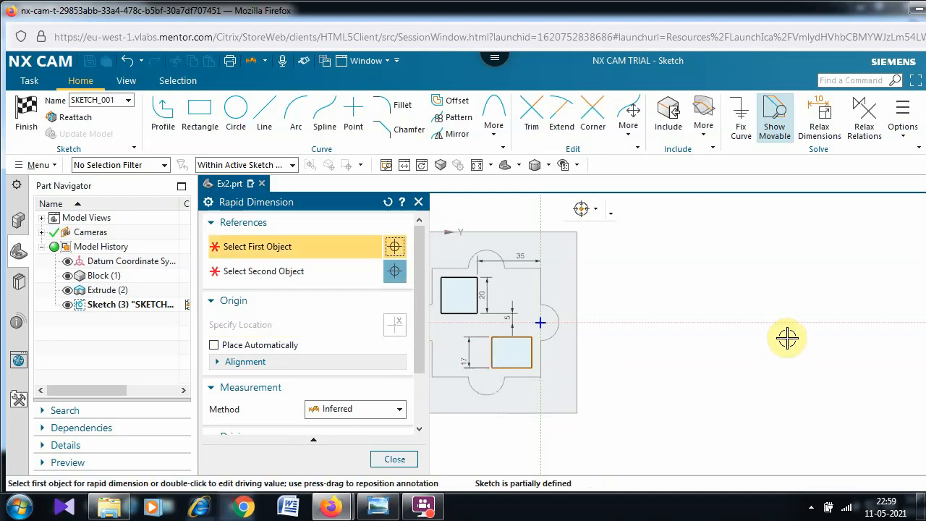
key("Escape")
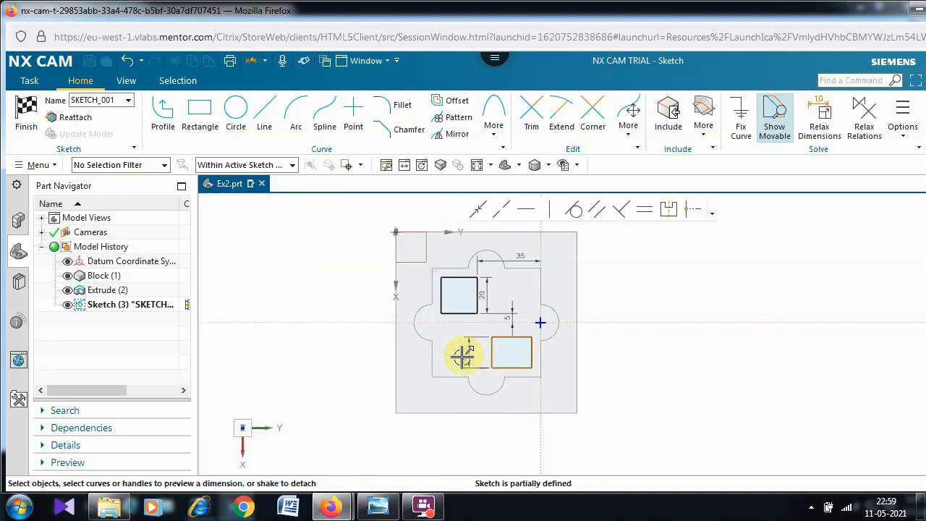
double_click(467, 365)
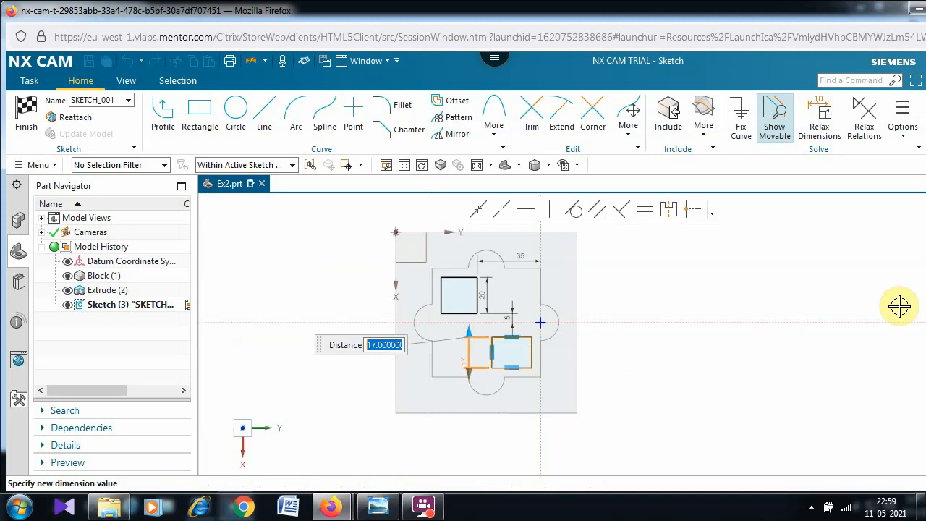
type("20")
key("Return")
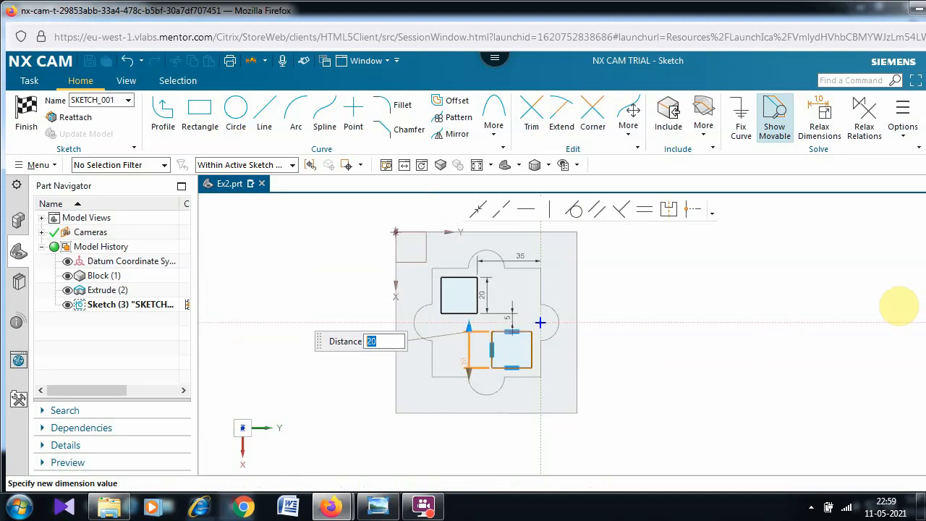
left_click(717, 359)
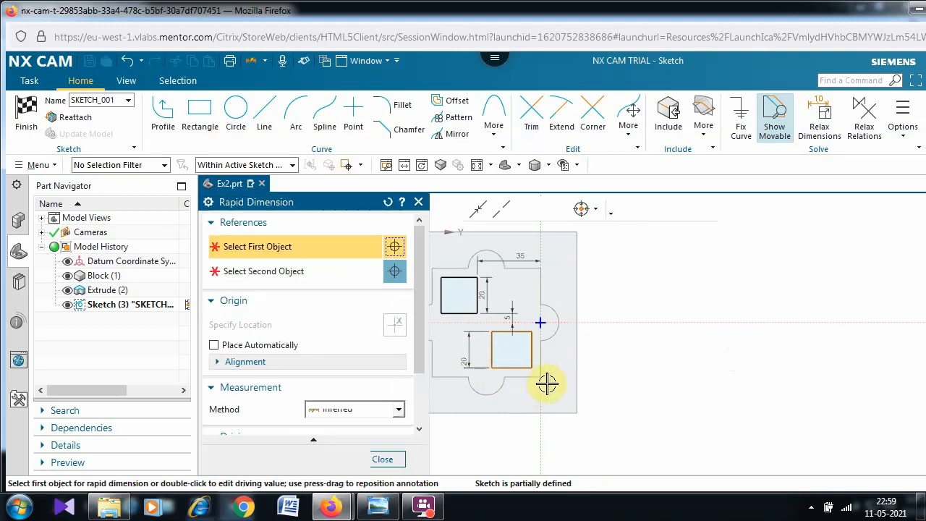
Dimension the second rectangle's right side horizontally and its upper side vertically from the sketch origin.
key("d")
left_click(540, 362)
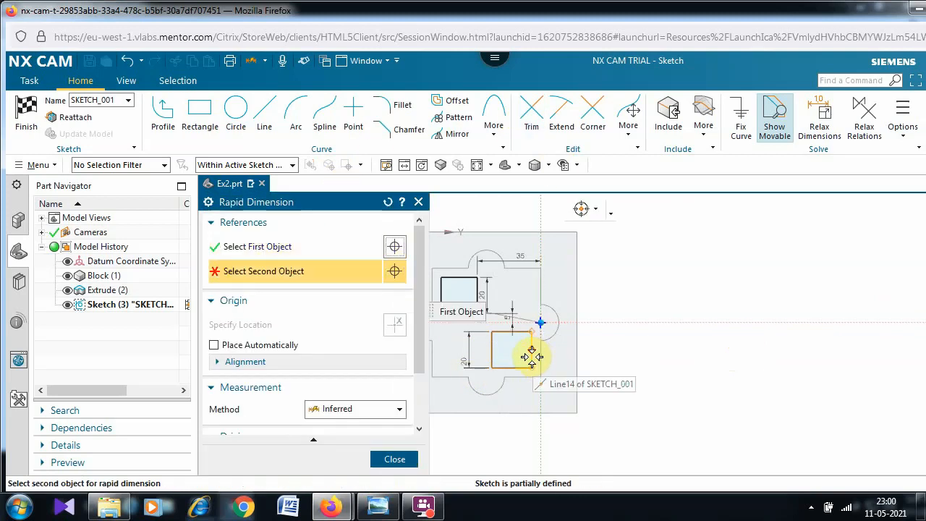
left_click(632, 353)
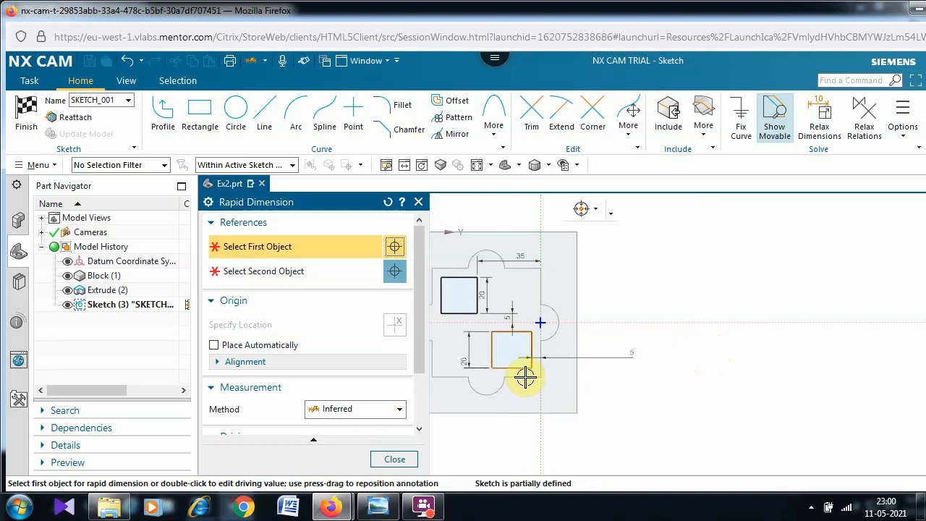
left_click(529, 323)
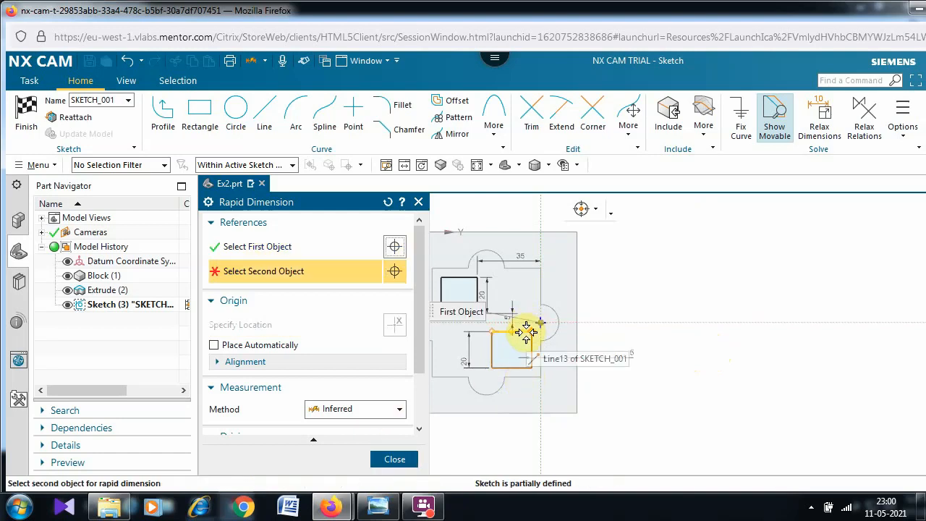
left_click(523, 332)
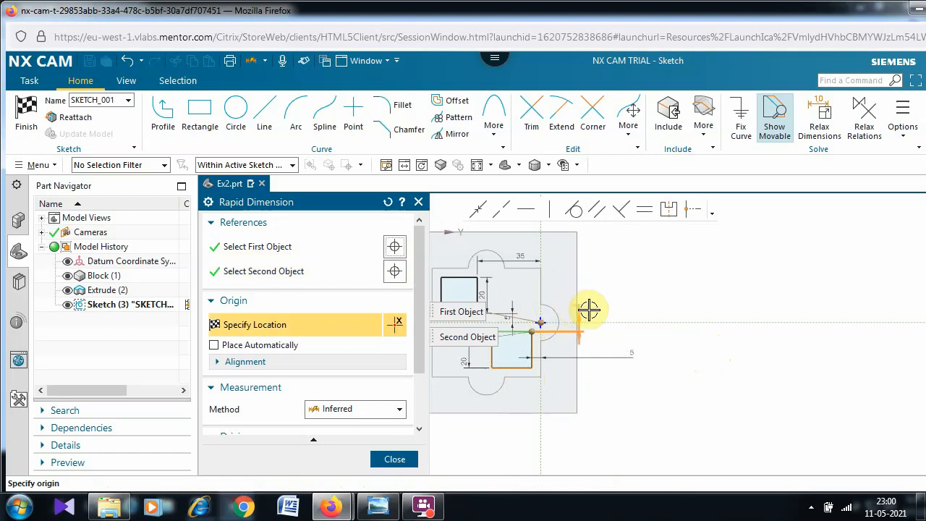
left_click(612, 309)
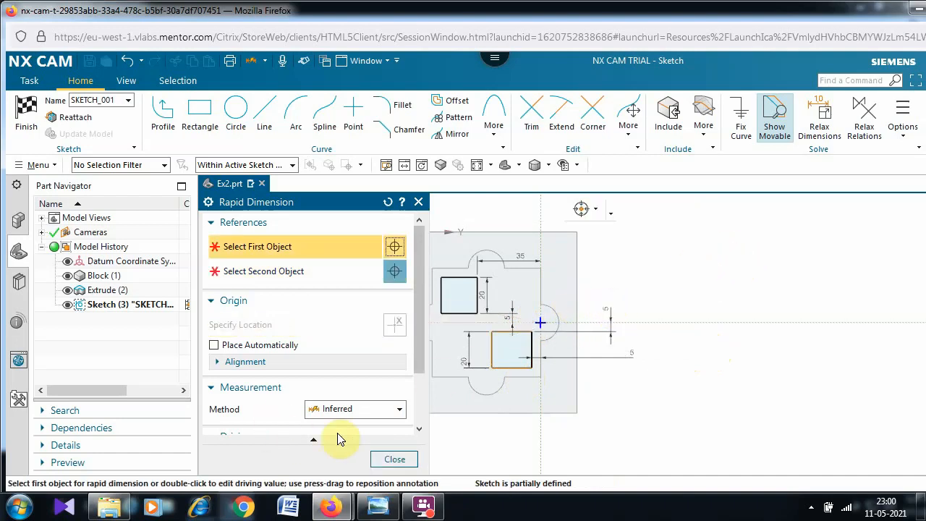
left_click(394, 459)
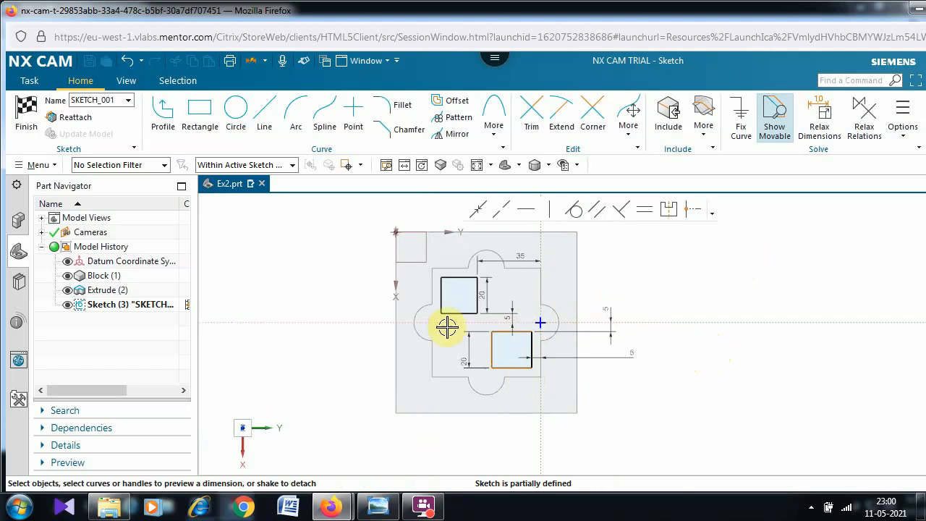
Sketch a circle by its centre on the boss, between the upper square and the vertical sketch axis.
scroll(707, 291, "up", 2, "ctrl")
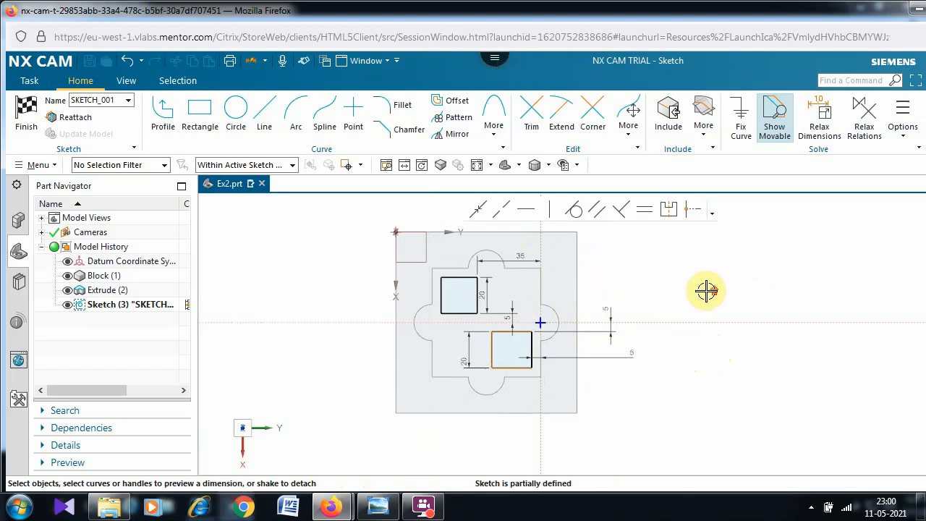
scroll(707, 292, "down", 2)
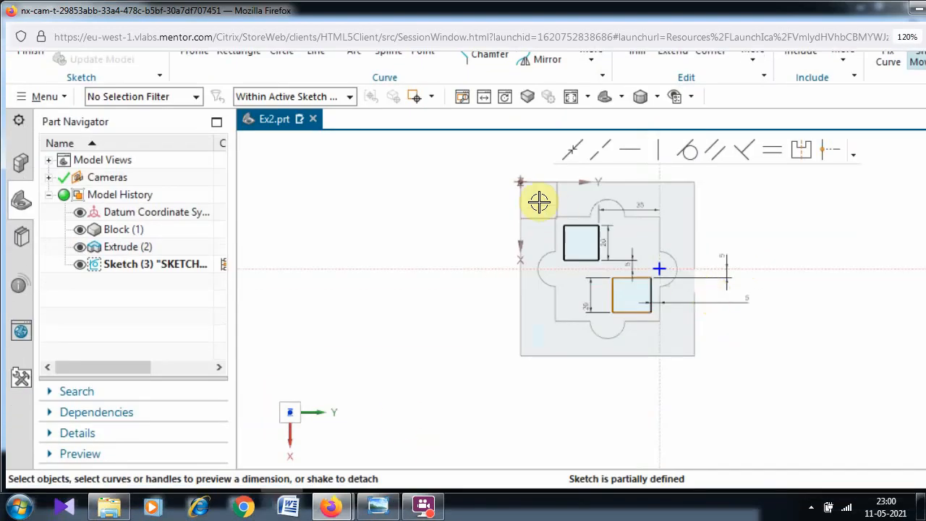
scroll(321, 210, "up", 2)
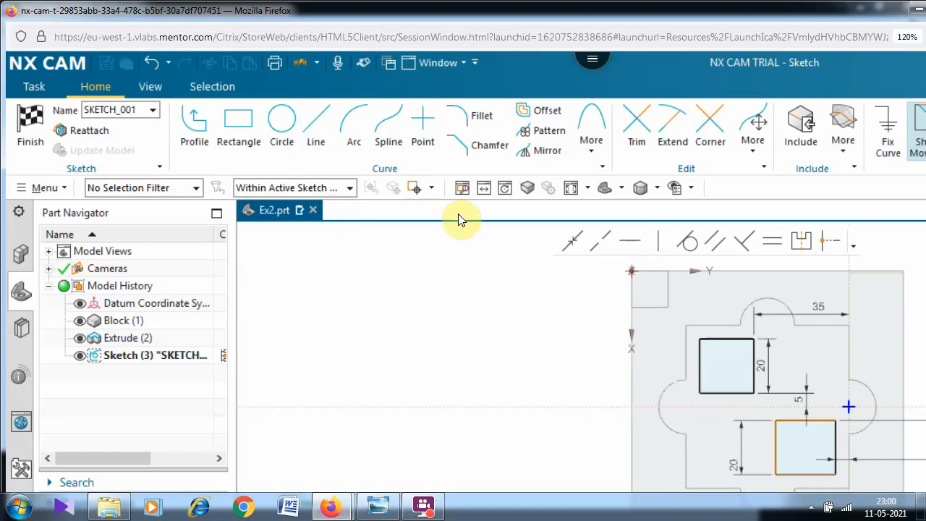
left_click(281, 123)
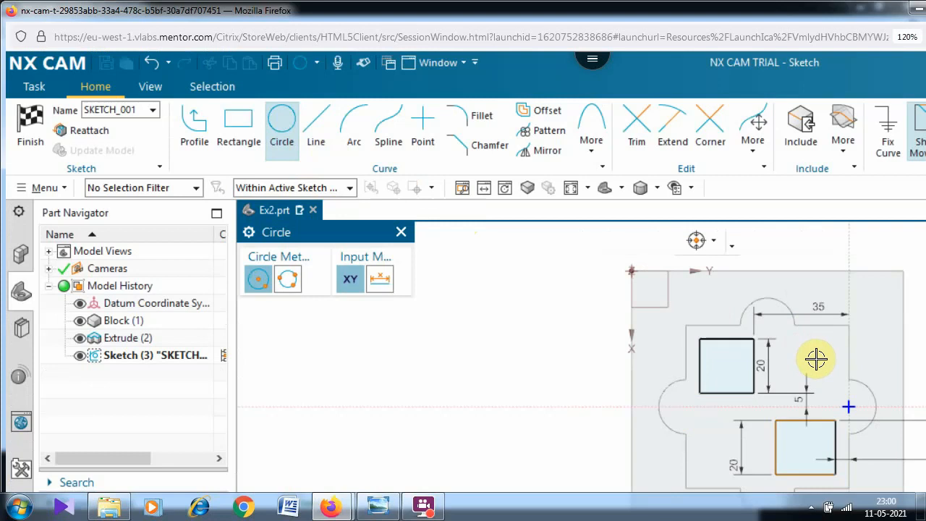
left_click(815, 357)
left_click(838, 354)
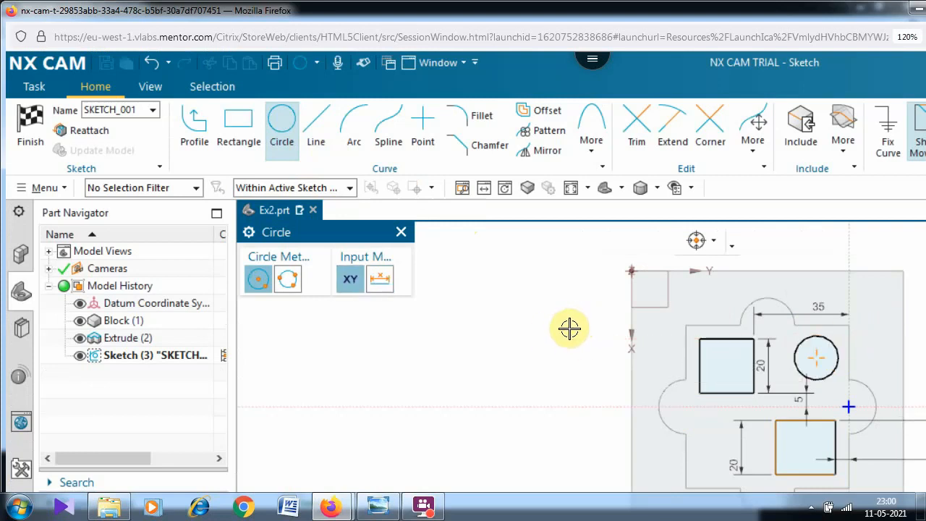
key("Escape")
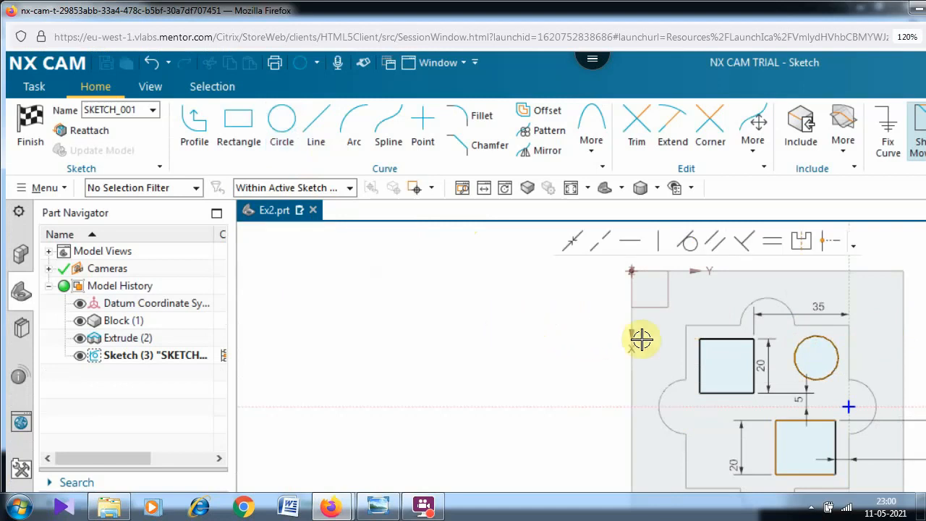
Dimension the circle's diameter above the horizontal sketch axis and set it to 20 mm.
key("d")
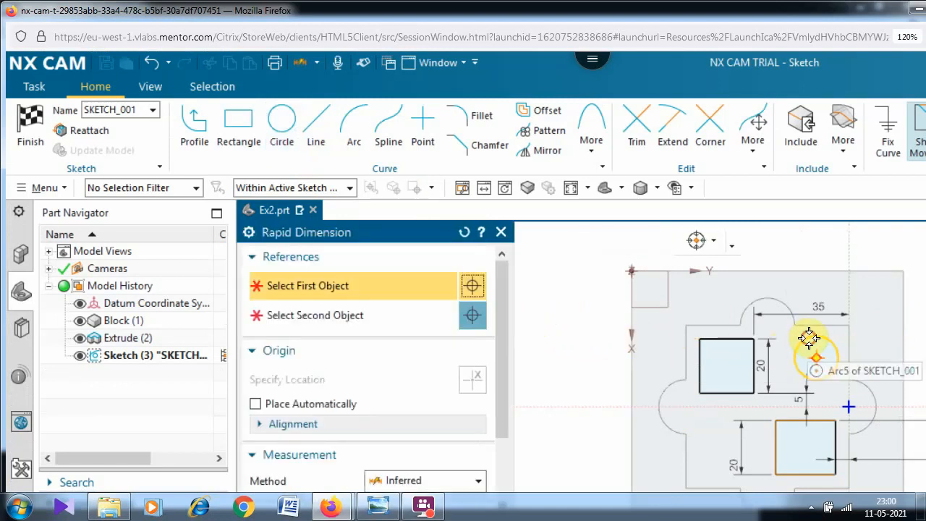
left_click(809, 337)
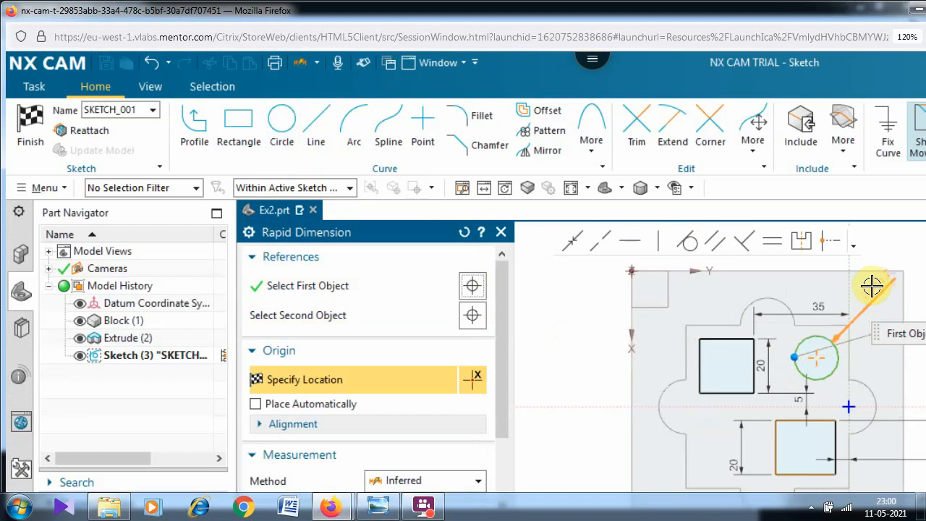
left_click(872, 297)
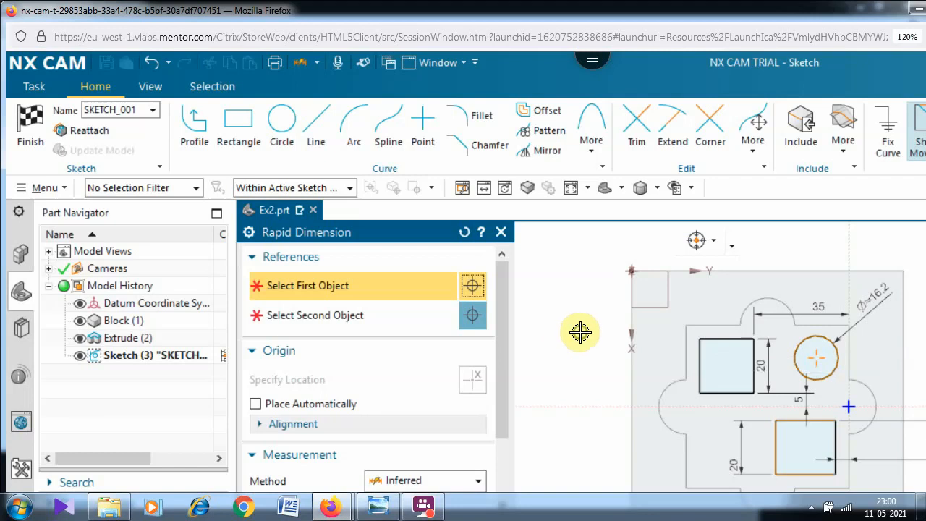
left_click(717, 334)
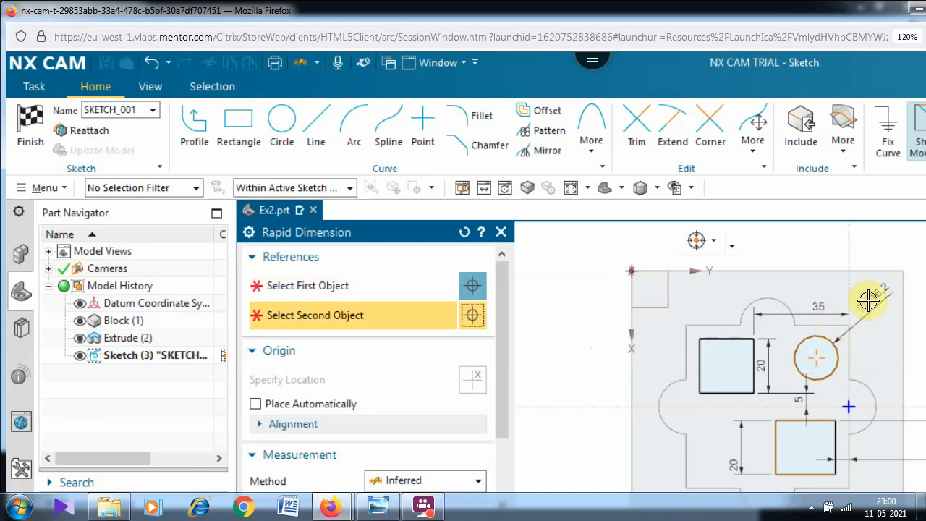
middle_click(577, 323)
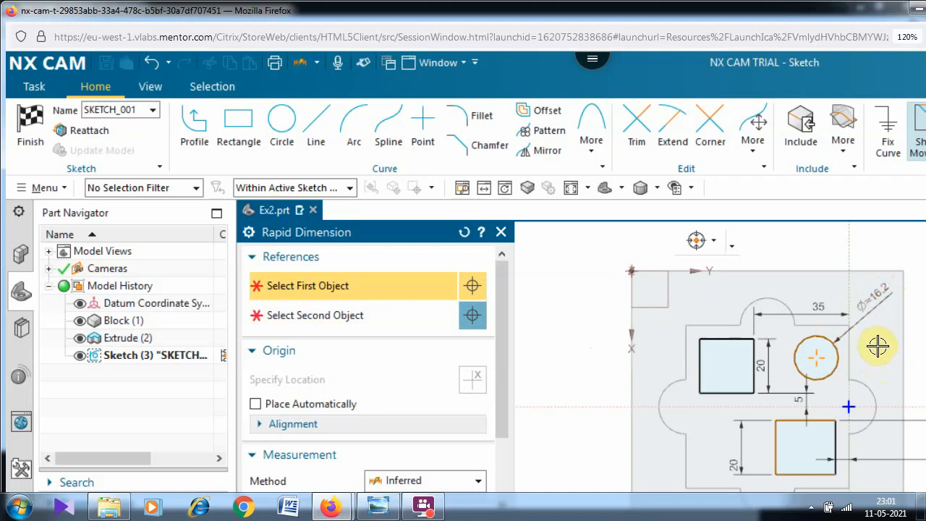
key("Escape")
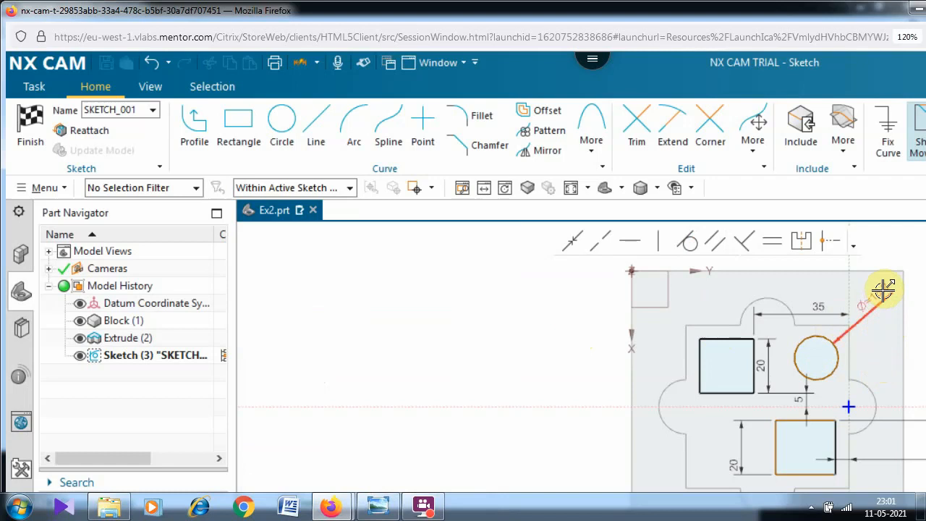
left_click(879, 291)
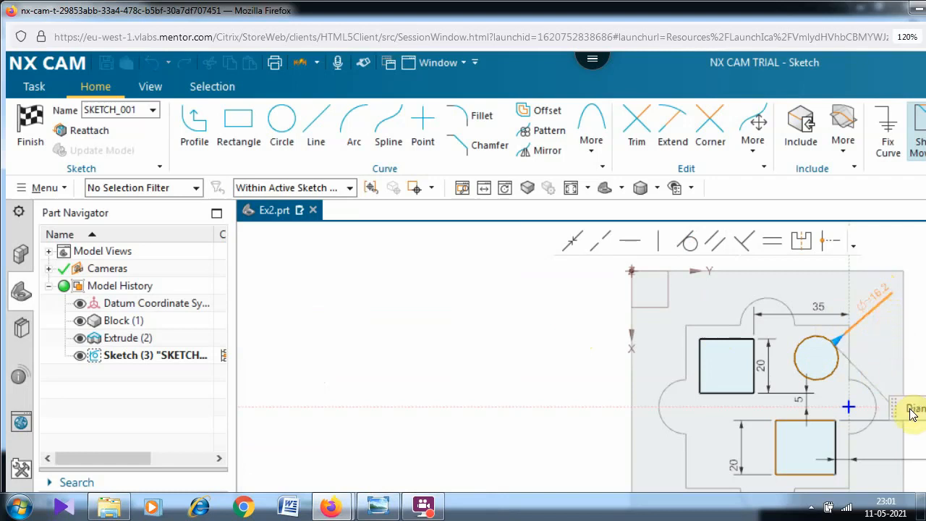
scroll(839, 387, "down", 4)
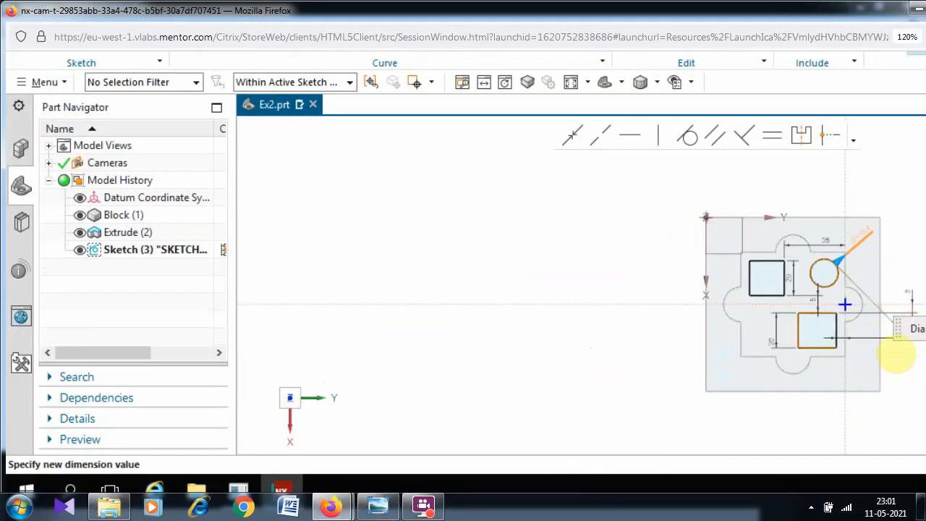
type("20")
key("Return")
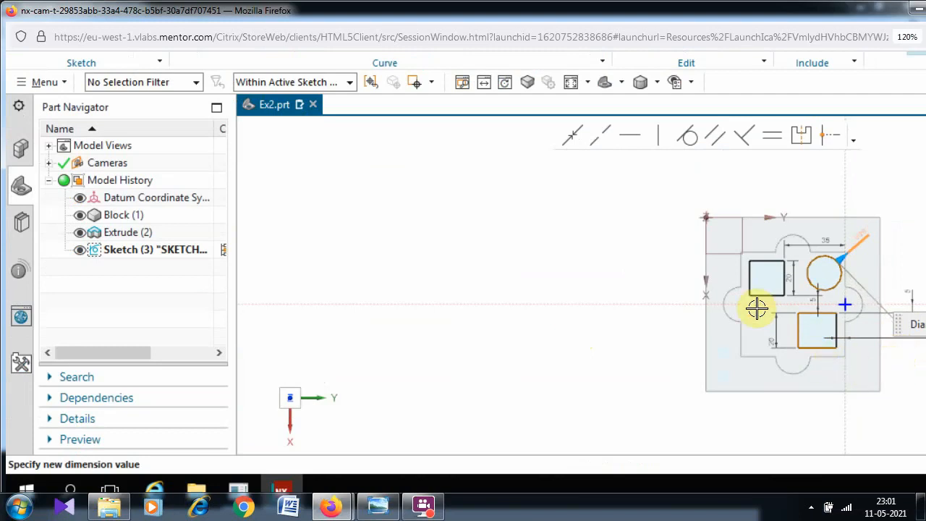
left_click(913, 277)
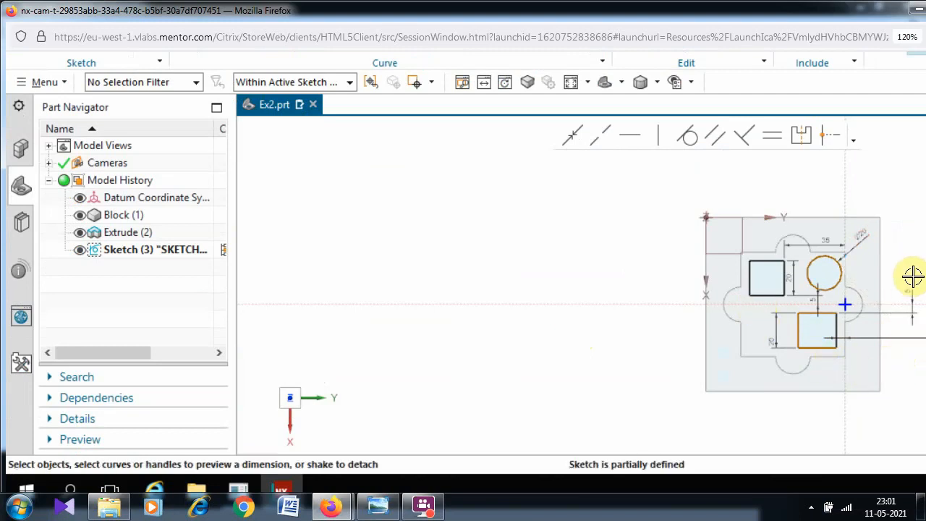
Dimension the circle's centre horizontally and vertically from the sketch origin.
key("d")
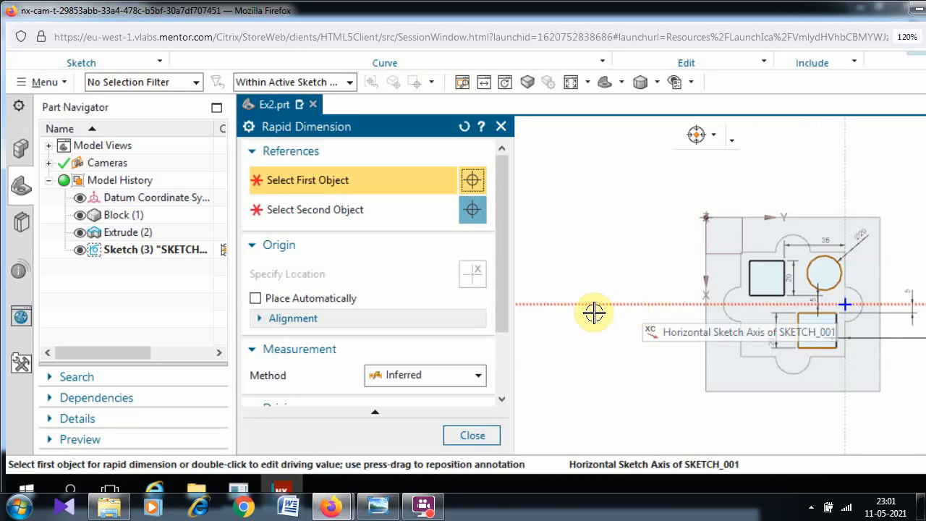
left_click(823, 272)
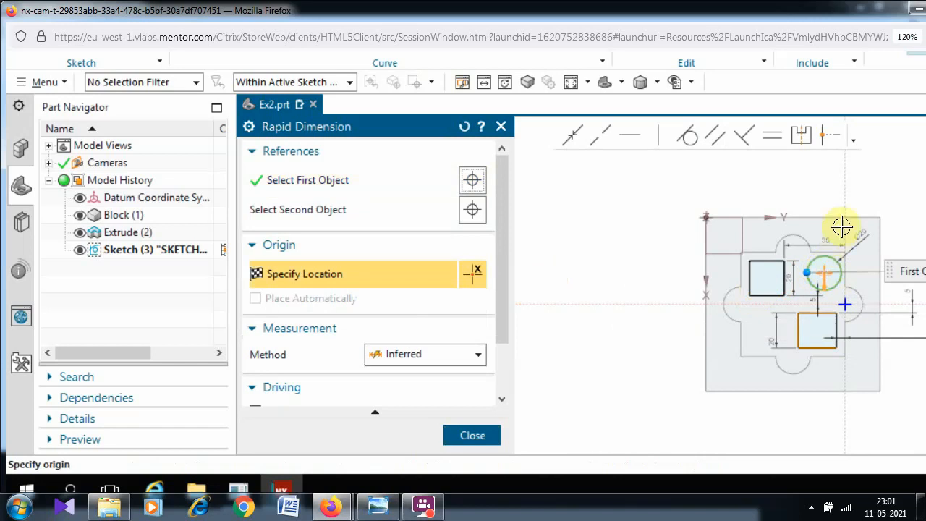
left_click(829, 174)
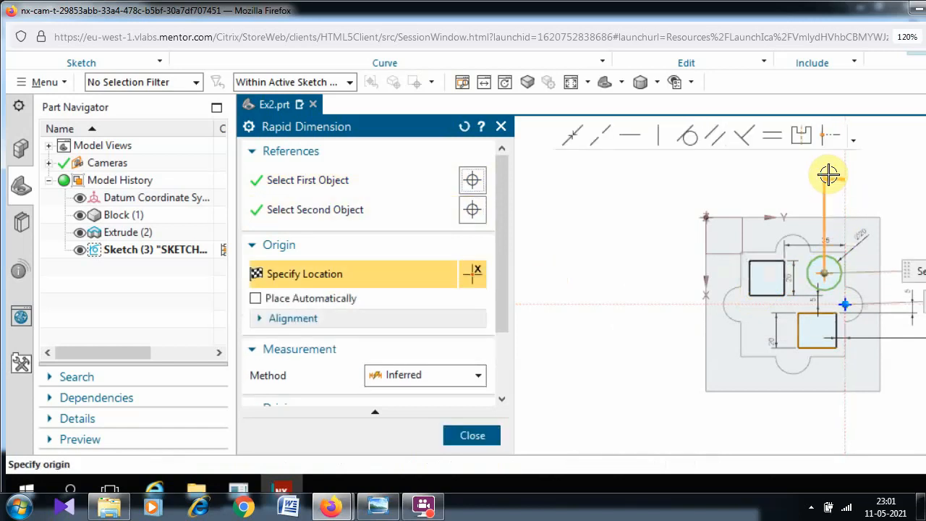
left_click(841, 181)
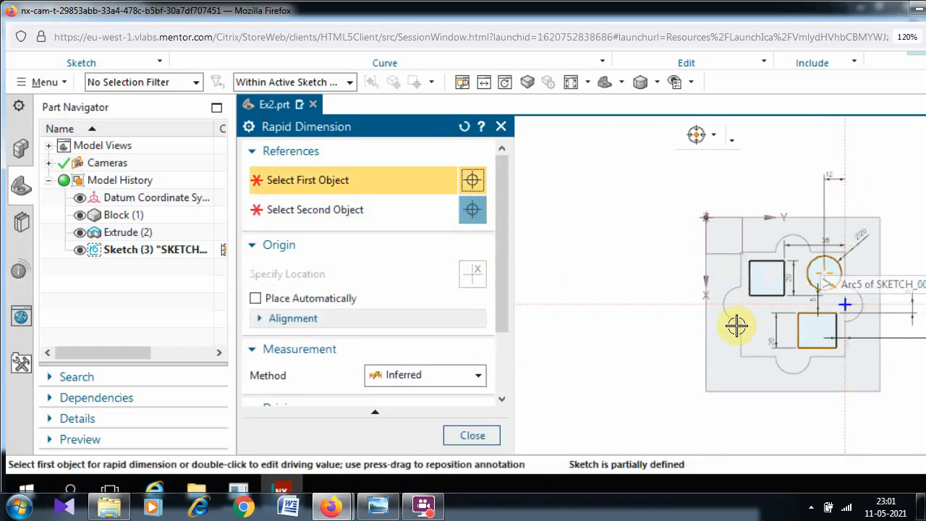
left_click(827, 273)
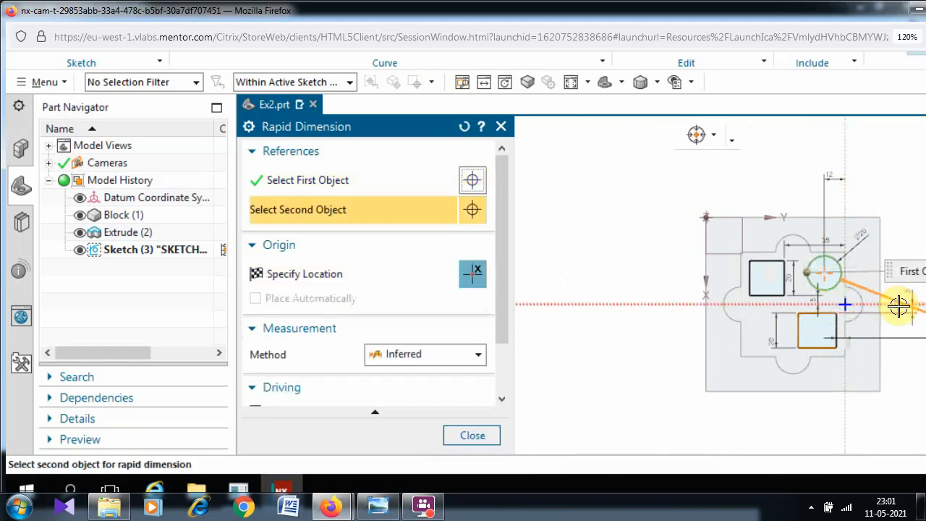
left_click(899, 305)
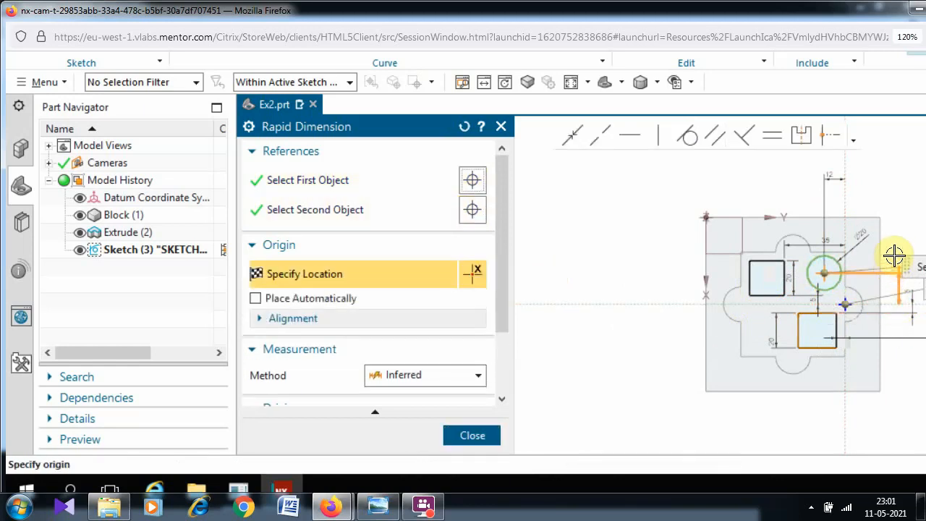
left_click(894, 262)
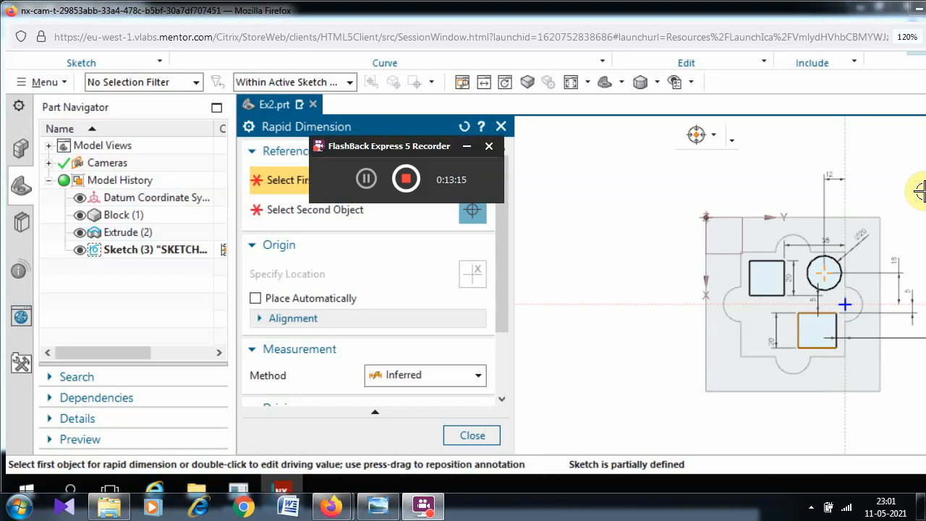
Check the Ex2 Mill reference drawing and set the circle centre's horizontal distance from the sketch origin to 15 mm.
left_click(385, 514)
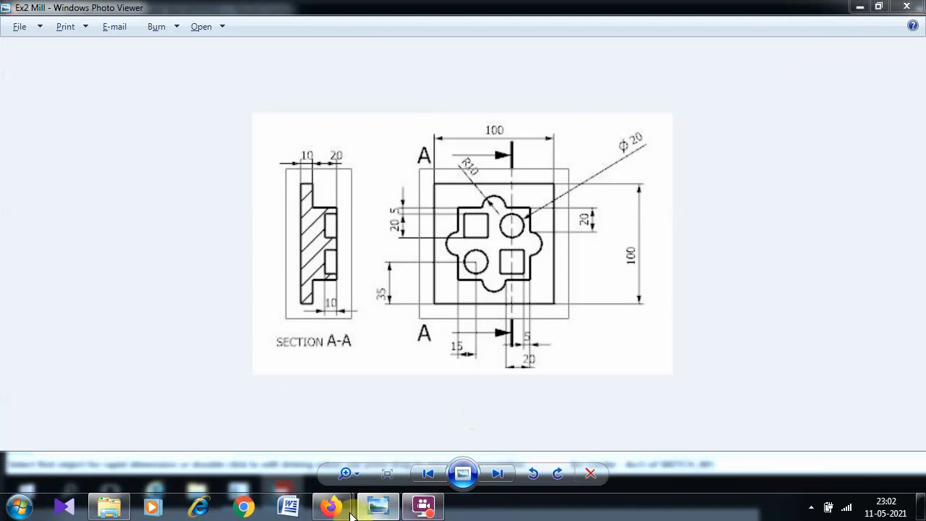
mouse_move(348, 511)
left_click(405, 391)
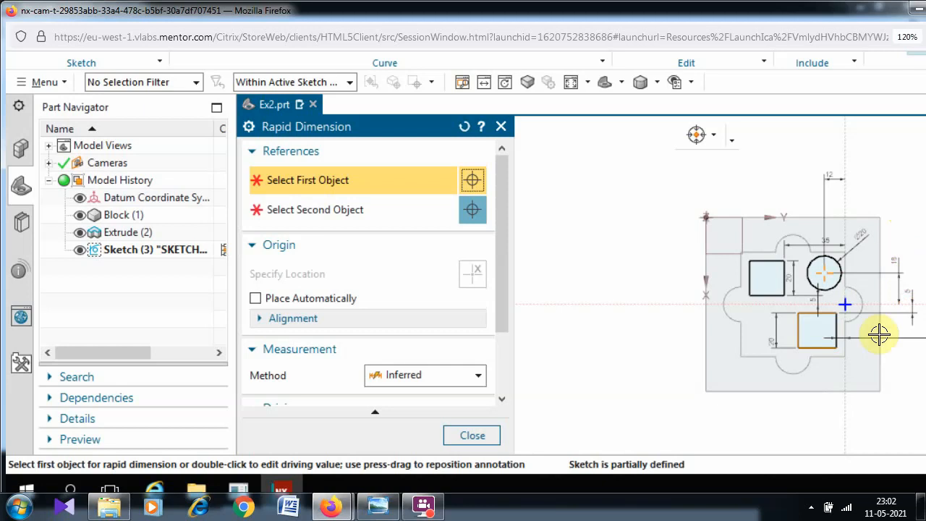
left_click(829, 178)
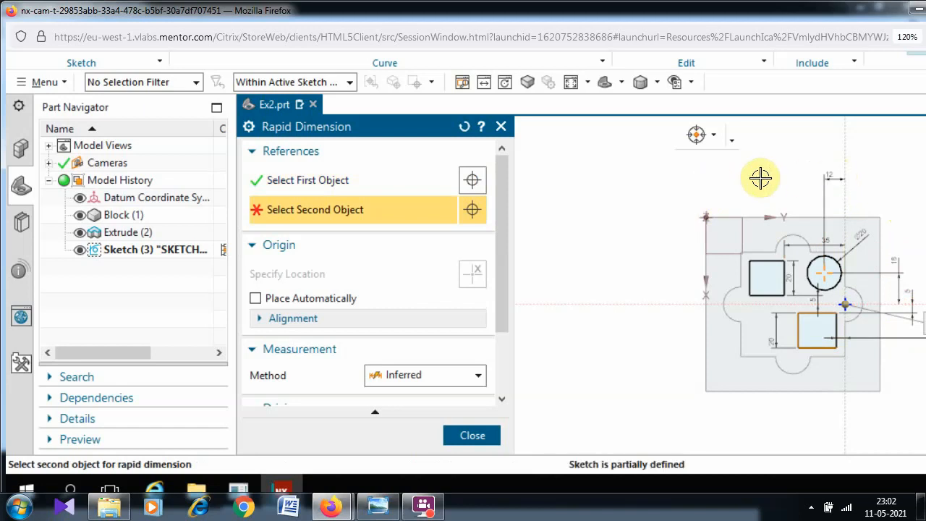
key("Escape")
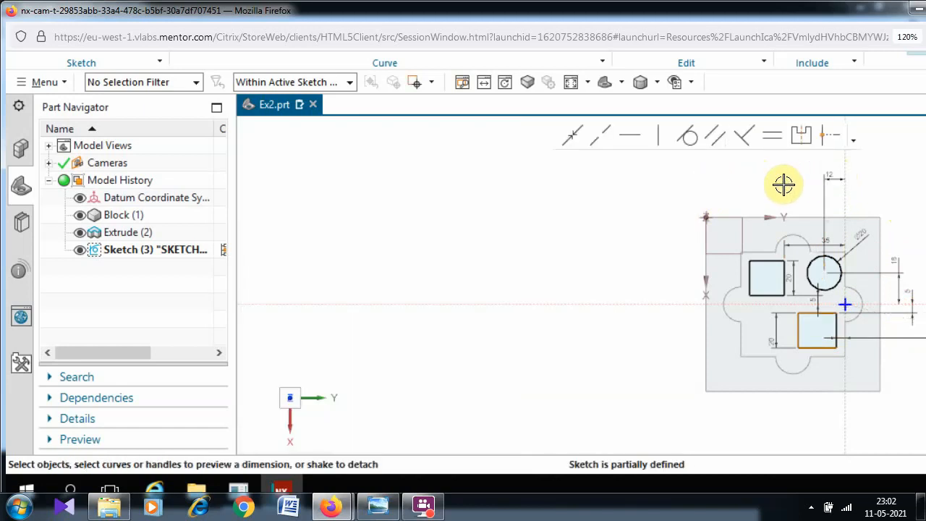
left_click(830, 180)
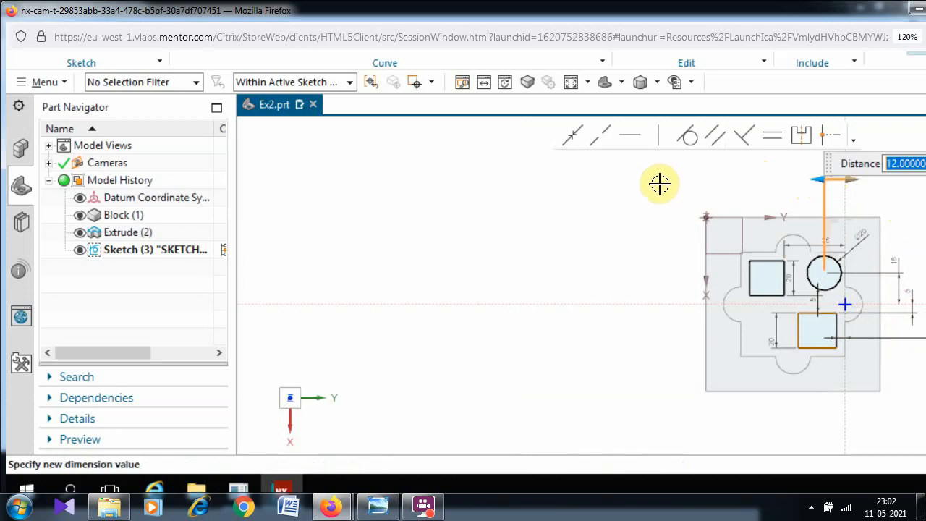
type("15")
key("Return")
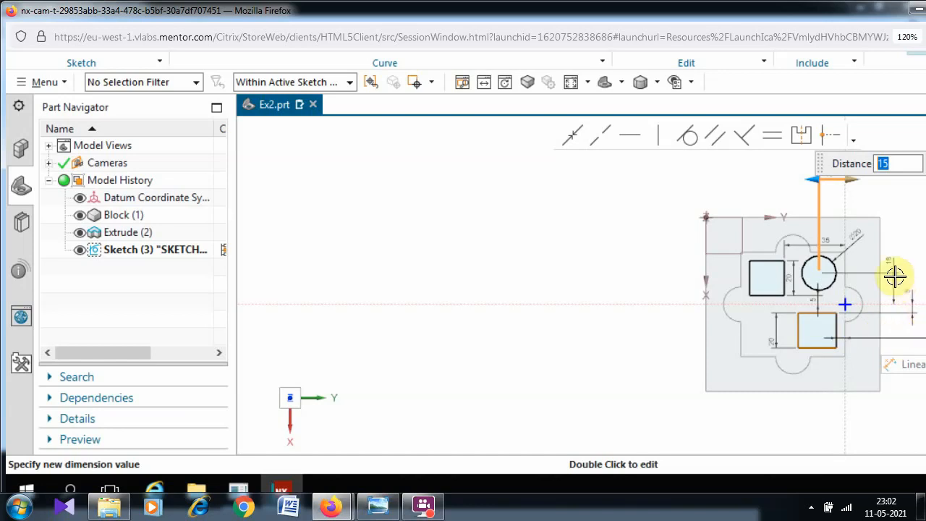
left_click(921, 213)
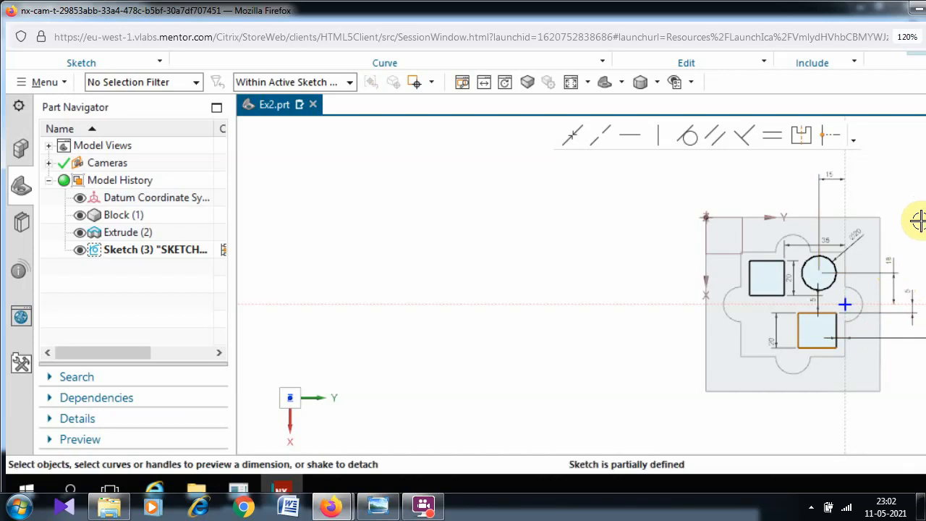
Set the circle centre's vertical distance from the sketch origin to 15 mm.
left_click(892, 263)
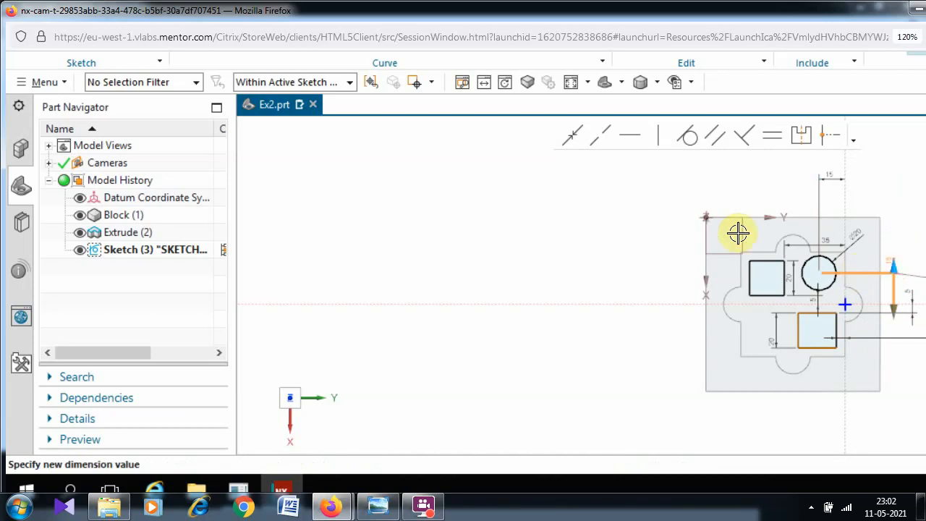
key("Escape")
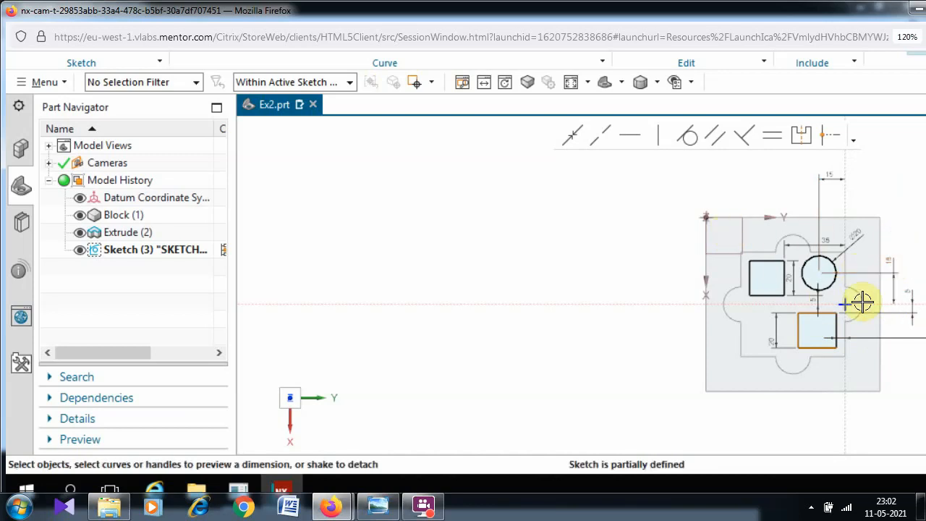
left_click(890, 259)
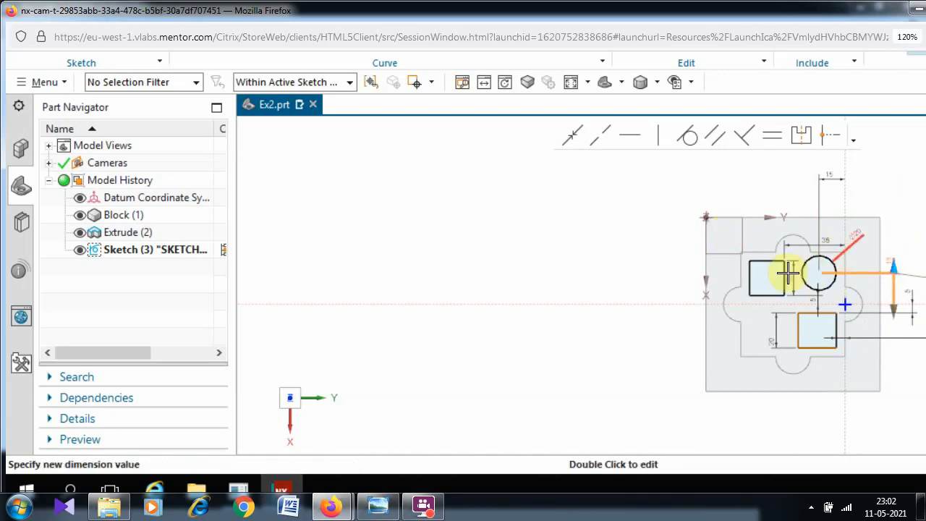
key("Escape")
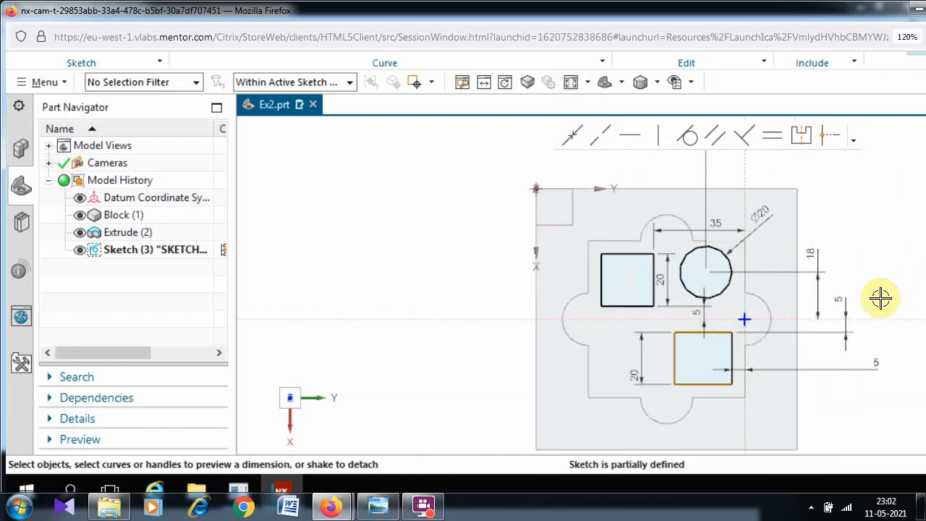
left_click(823, 254)
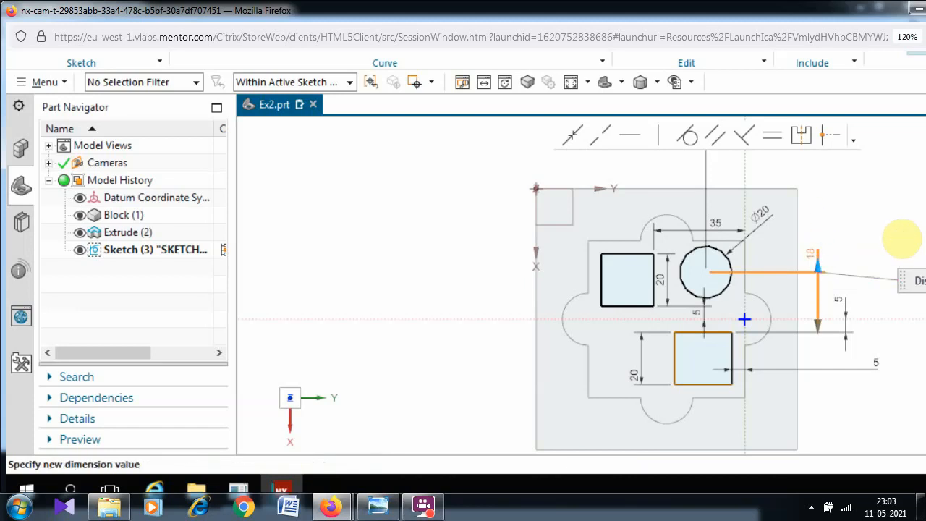
key("Return")
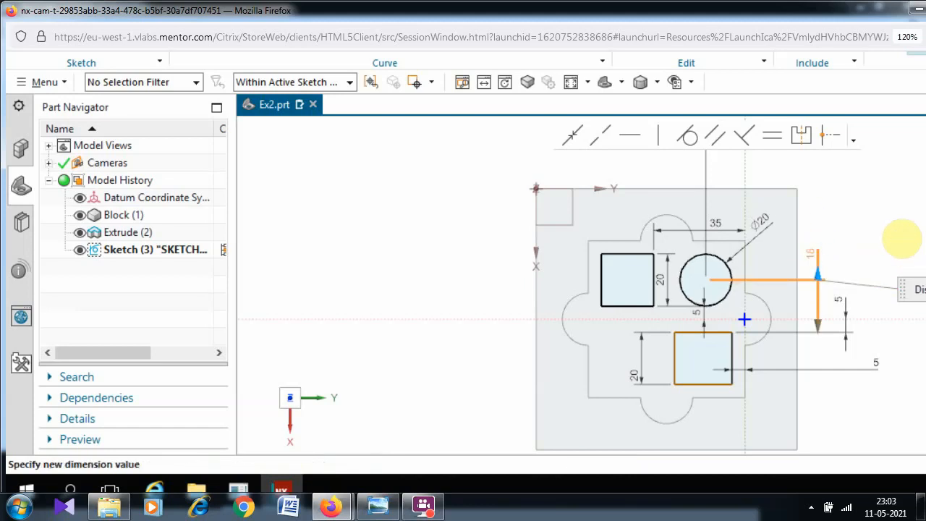
key("Return")
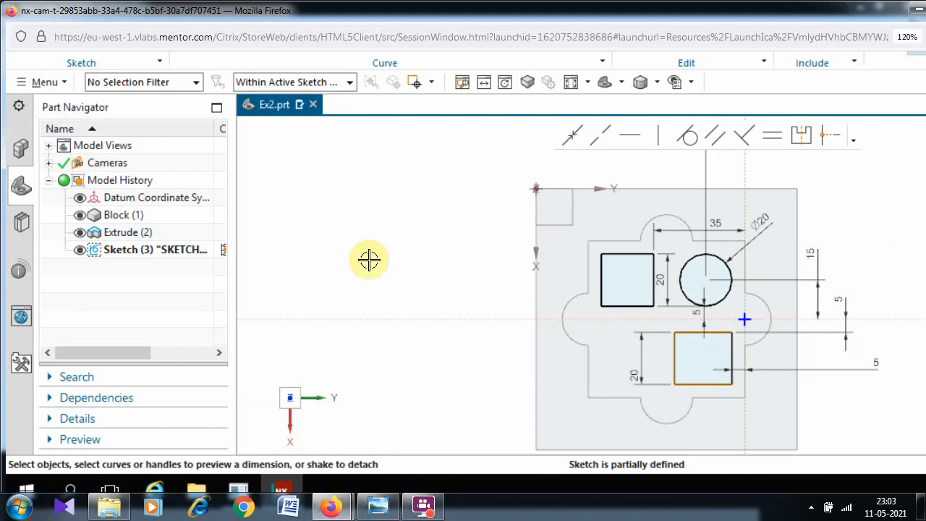
scroll(314, 166, "up", 3)
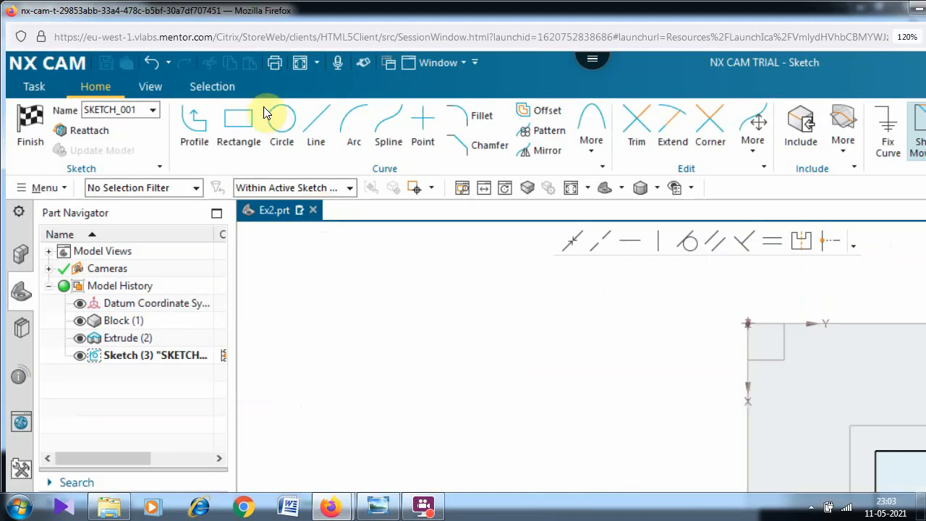
scroll(292, 135, "down", 1)
scroll(296, 153, "down", 3)
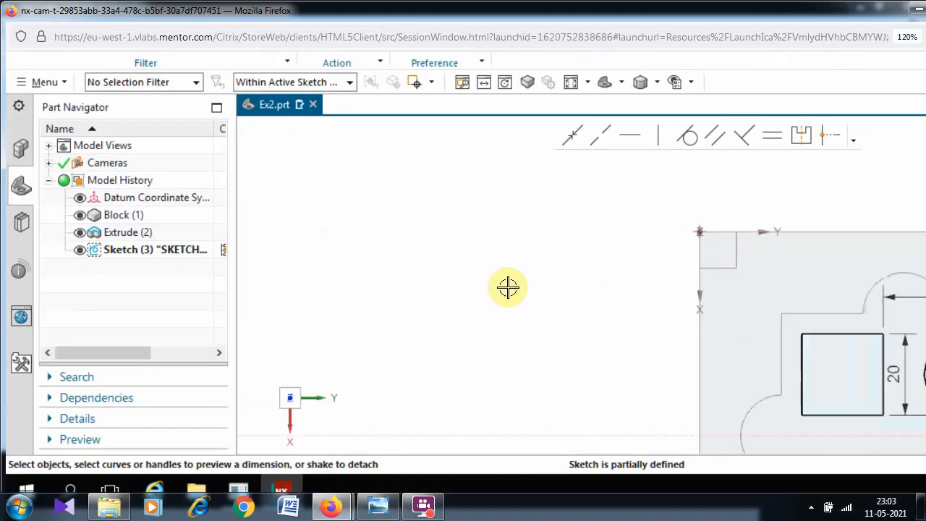
scroll(501, 279, "down", 2)
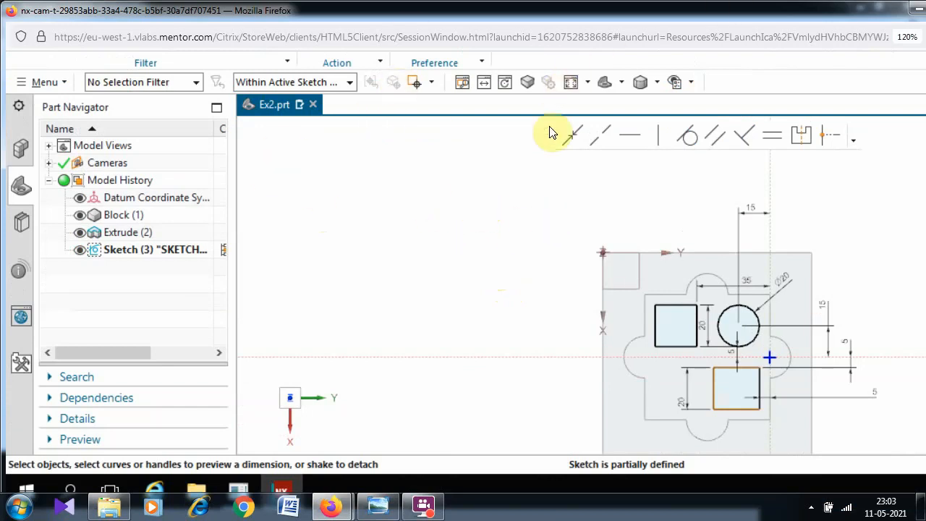
scroll(521, 186, "up", 1)
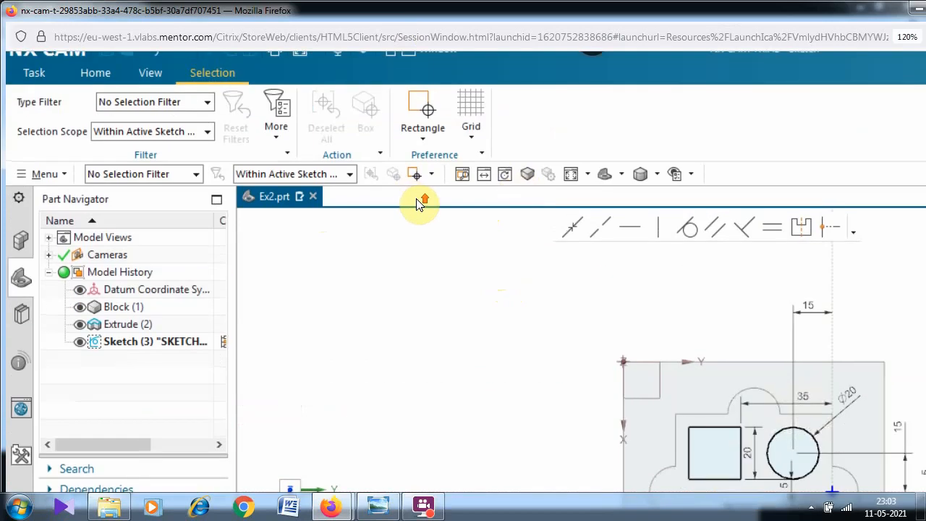
scroll(419, 203, "up", 1)
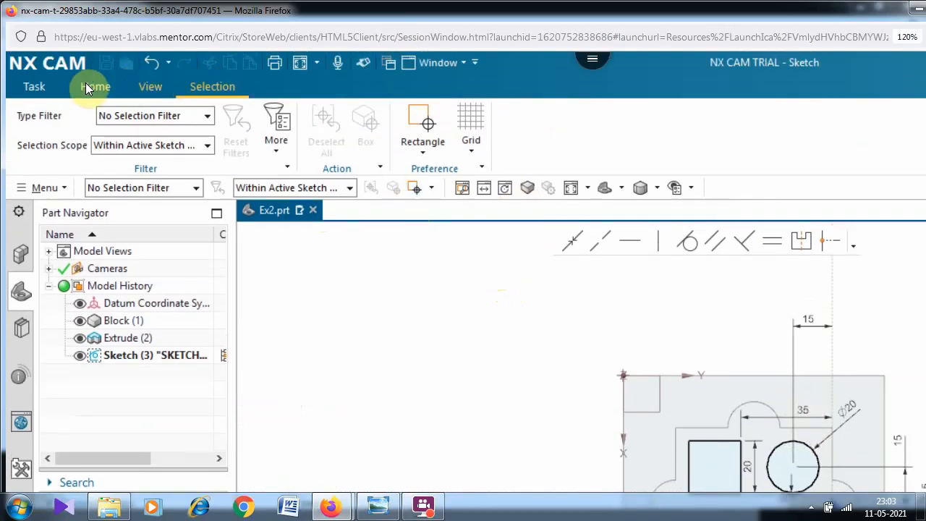
left_click(37, 86)
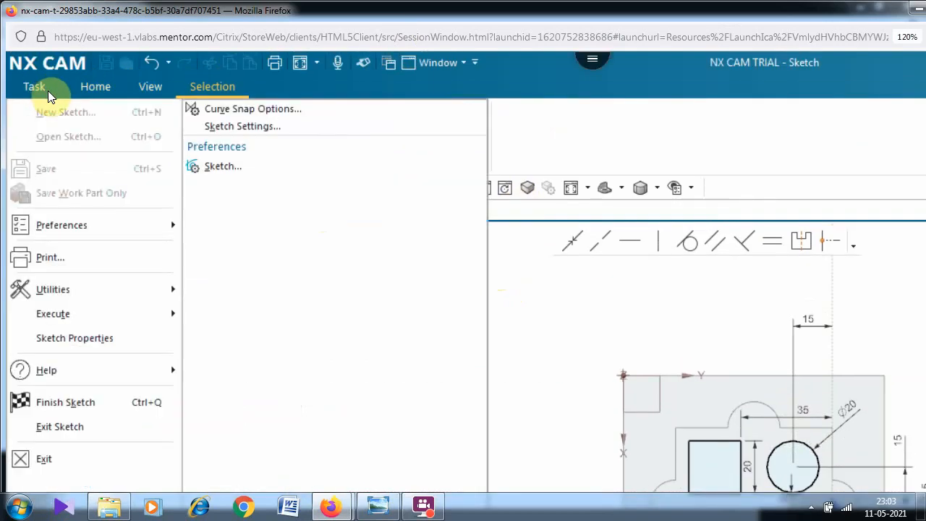
left_click(597, 114)
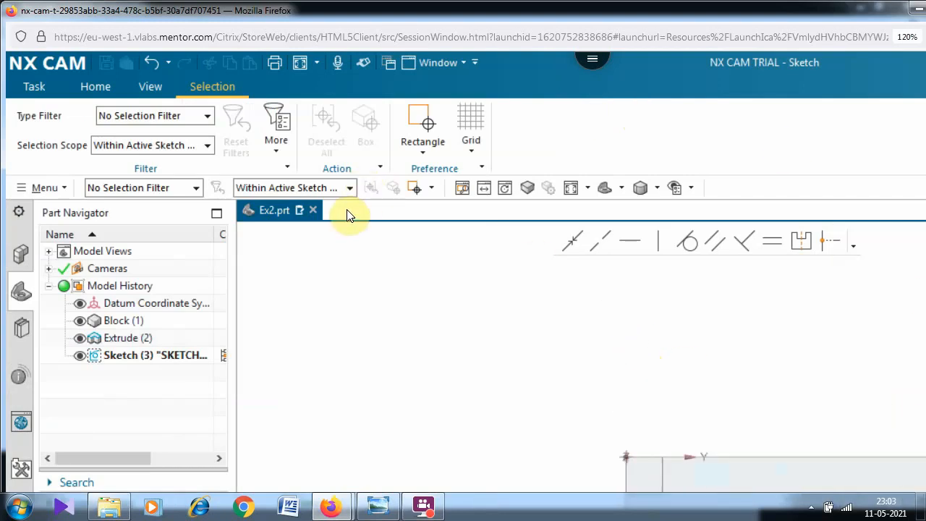
scroll(361, 235, "down", 3)
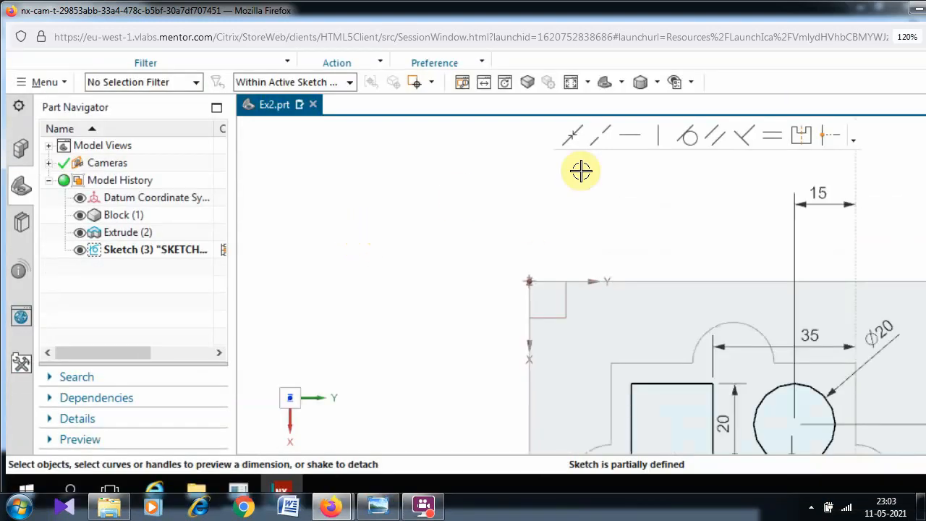
left_click(574, 82)
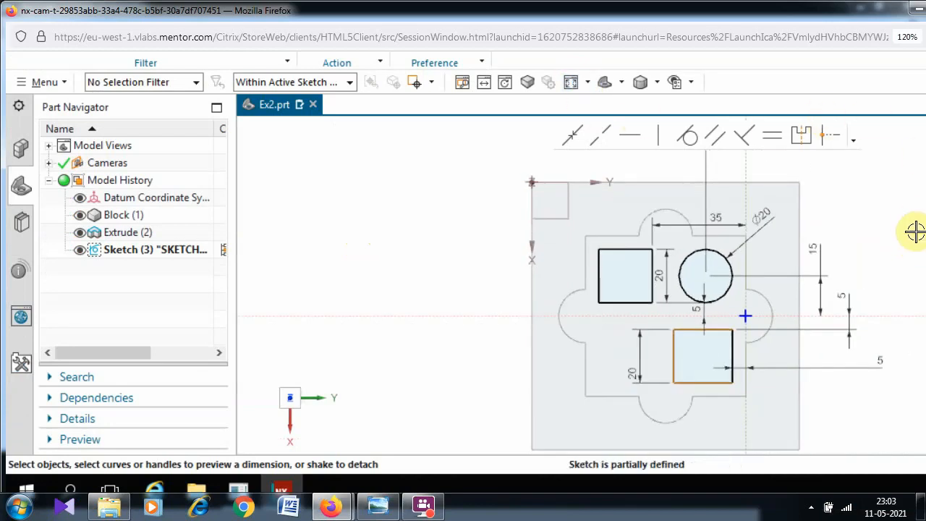
scroll(917, 232, "up", 3)
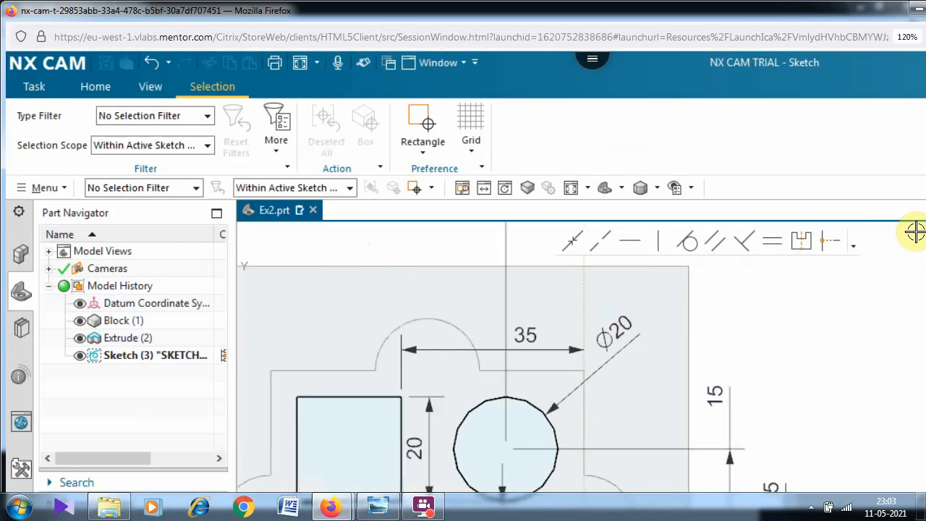
scroll(916, 232, "down", 3)
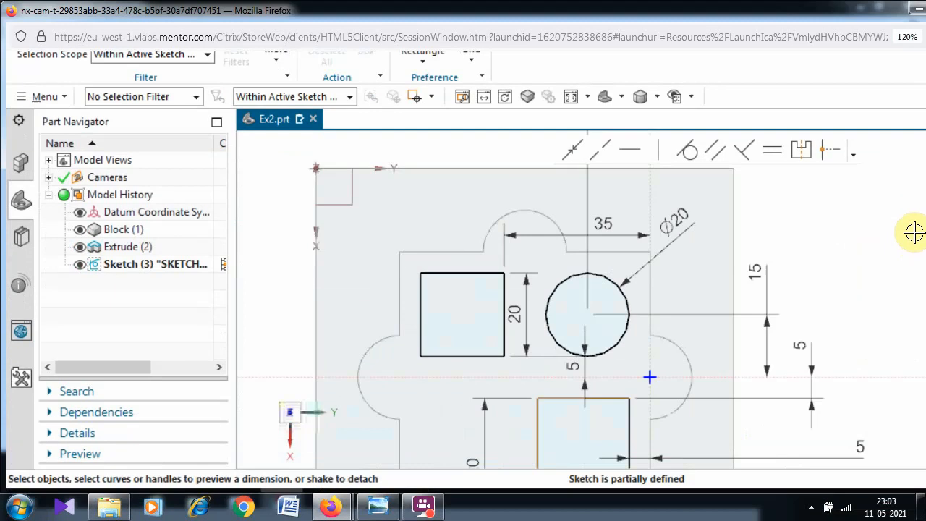
scroll(913, 229, "up", 3)
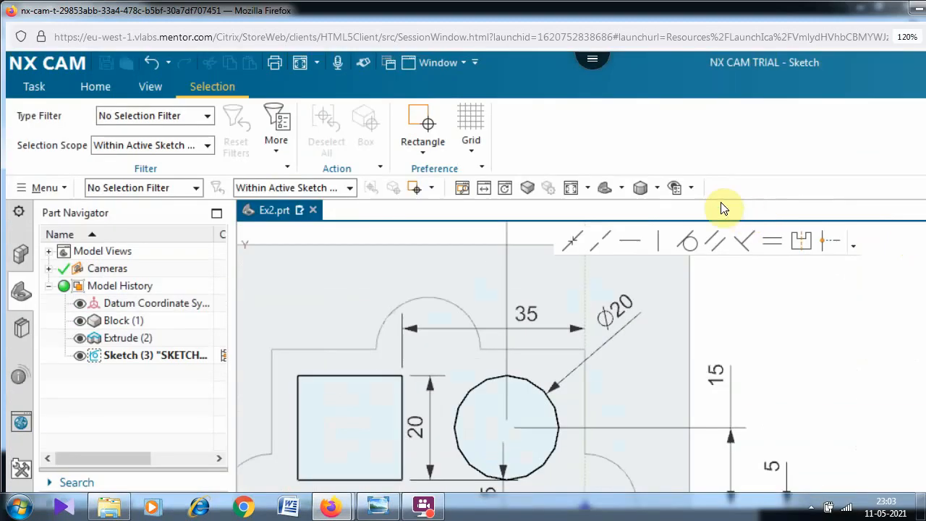
Sketch a circle about 19 mm in diameter inside the boss outline, below the horizontal sketch axis and beside the lower square.
left_click(89, 87)
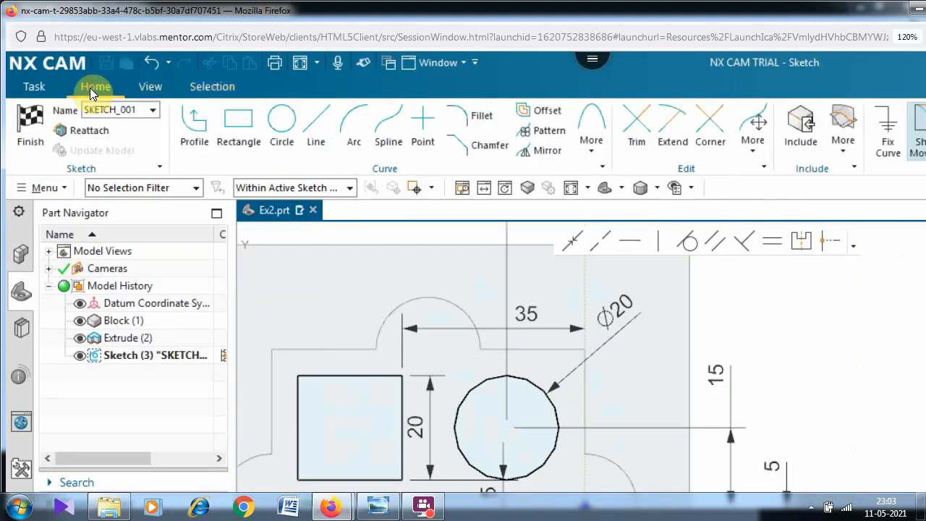
left_click(282, 127)
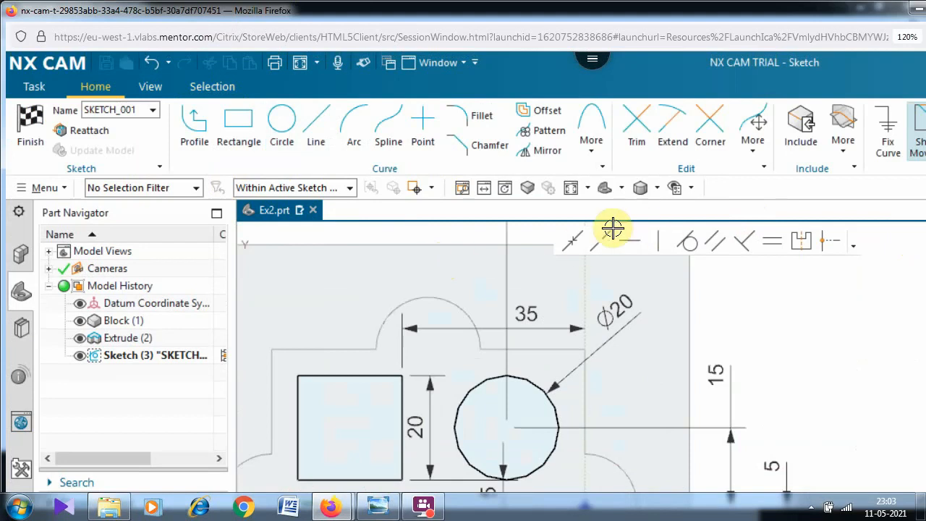
scroll(588, 246, "down", 2)
scroll(588, 246, "down", 1, "ctrl")
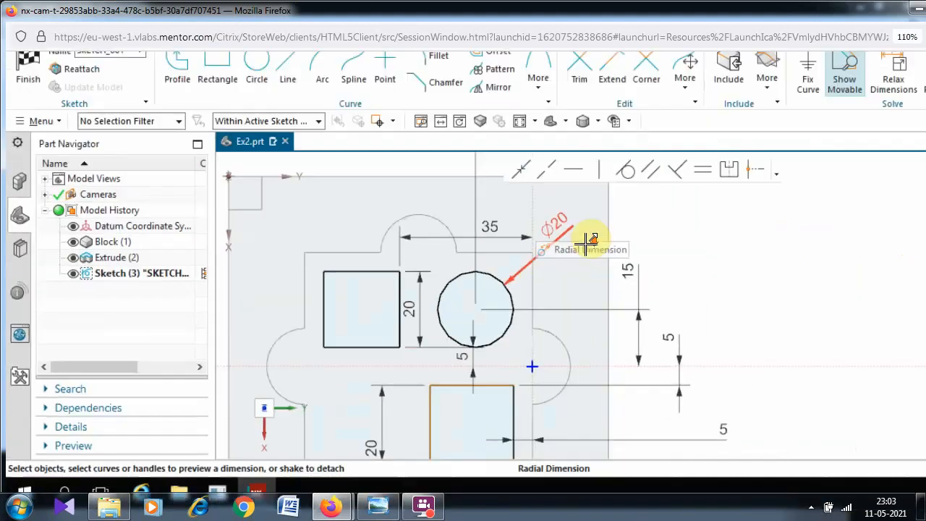
scroll(595, 247, "down", 1)
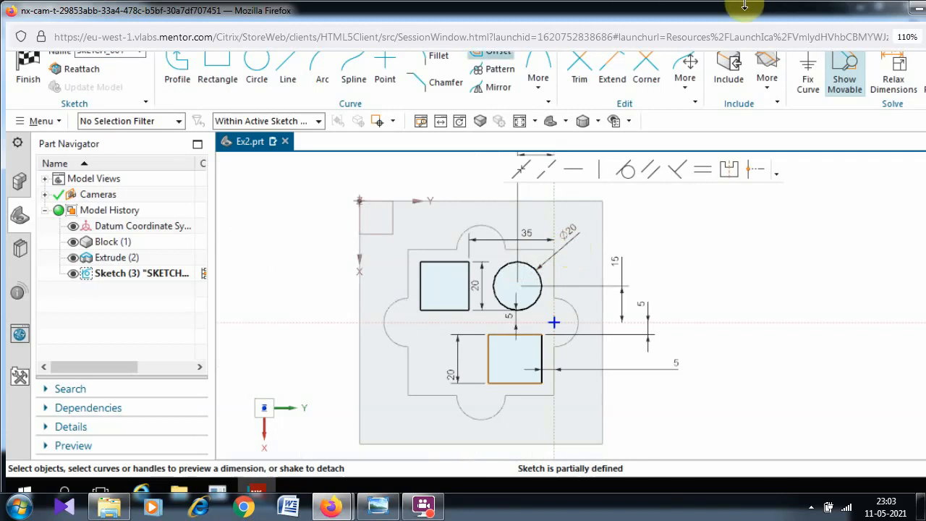
left_click(257, 76)
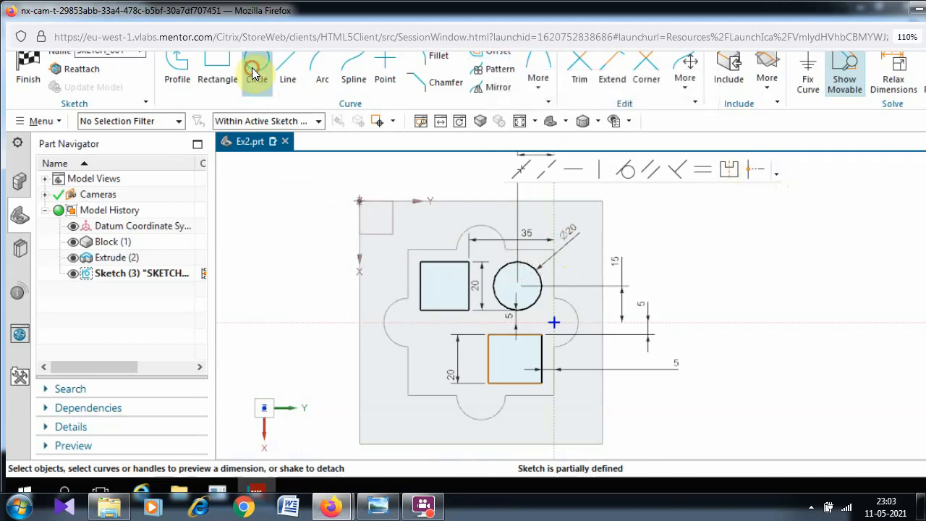
left_click(437, 357)
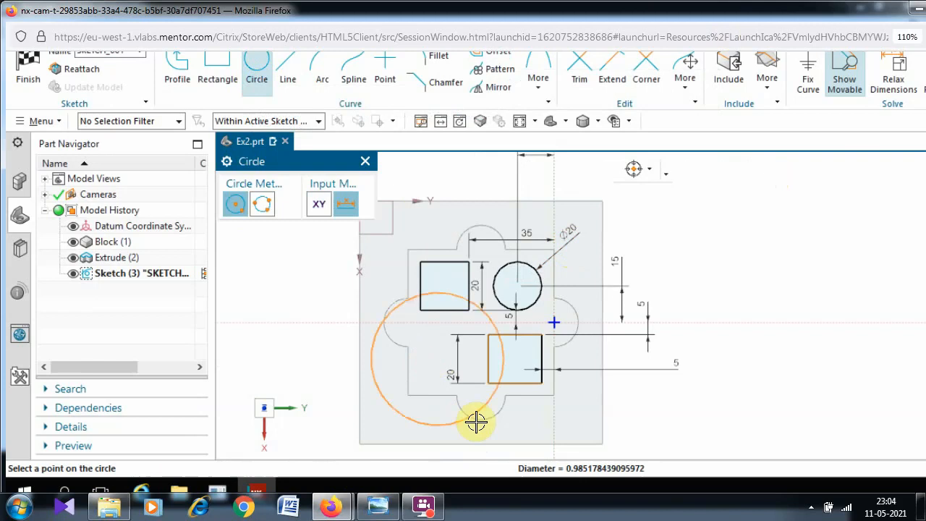
left_click(450, 375)
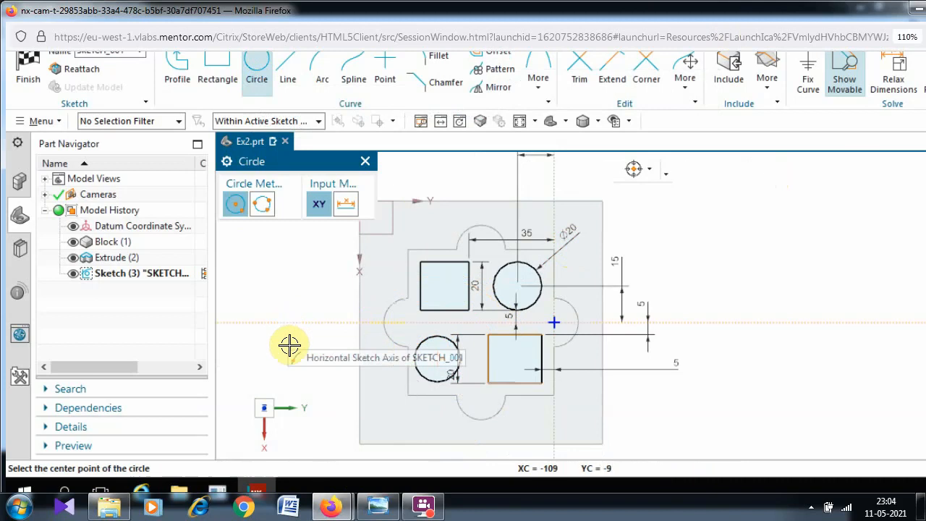
key("Escape")
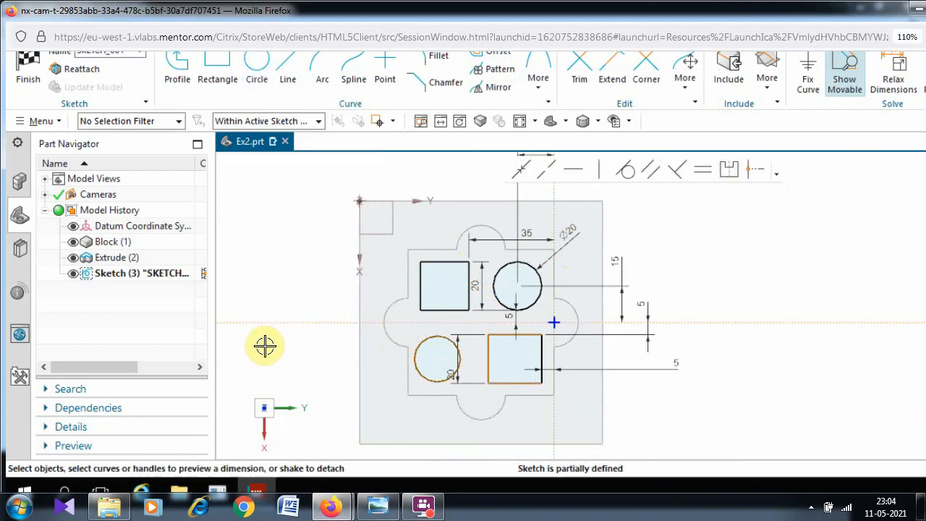
key("d")
key("Escape")
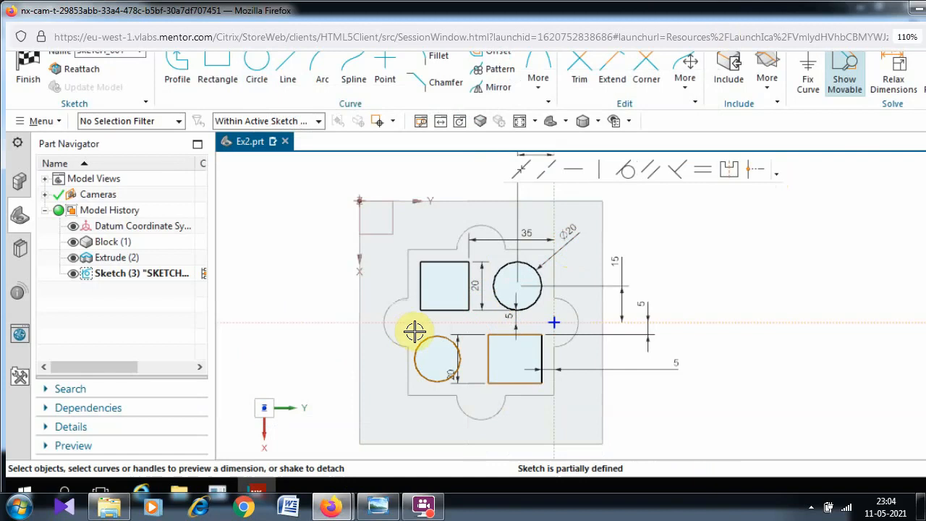
left_click(437, 342)
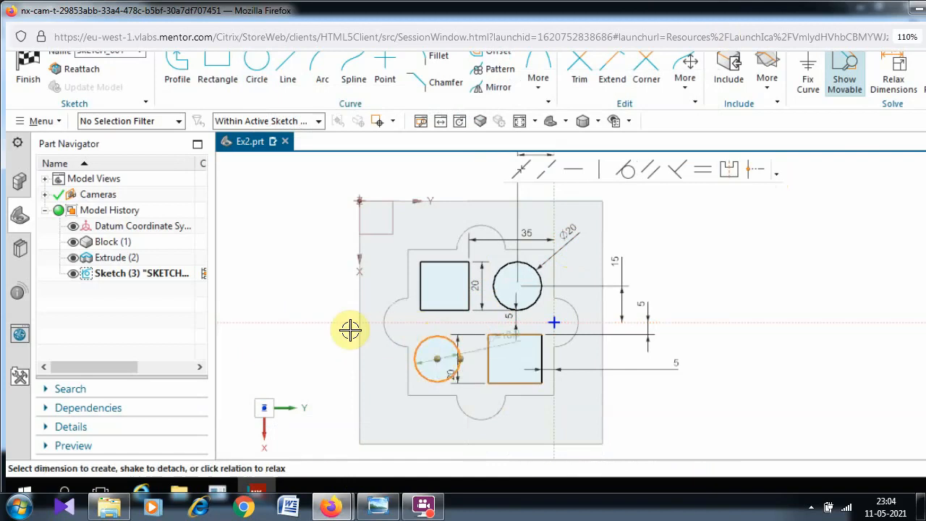
key("Escape")
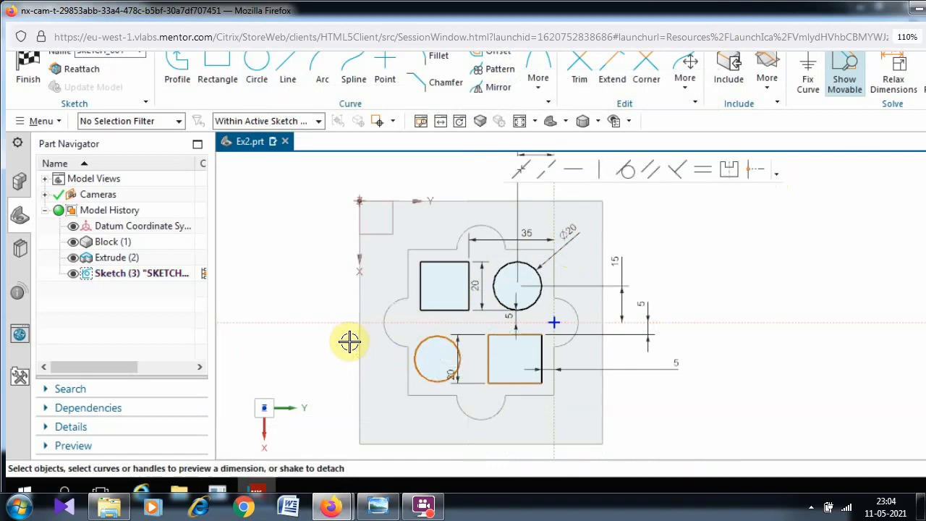
Add a diameter dimension to the circle below the horizontal sketch axis, placed outside the boss outline.
key("d")
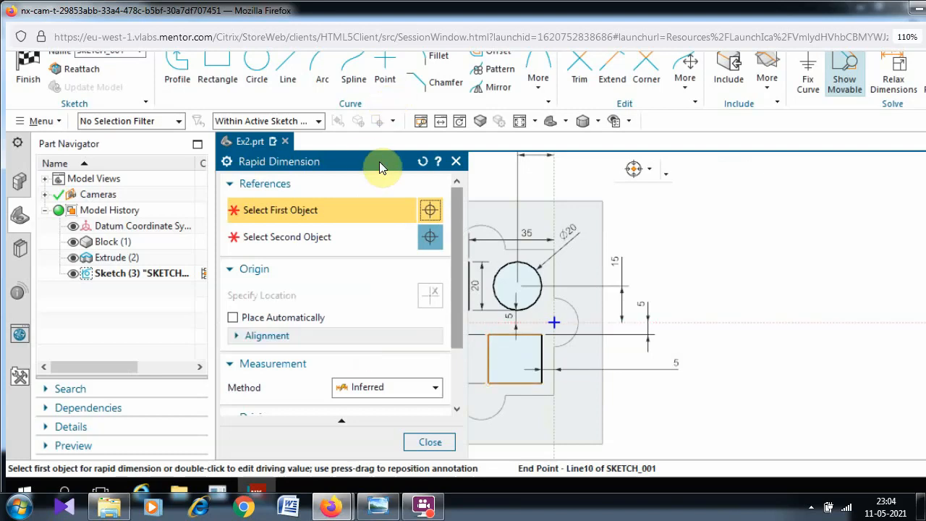
left_click_drag(379, 161, 182, 161)
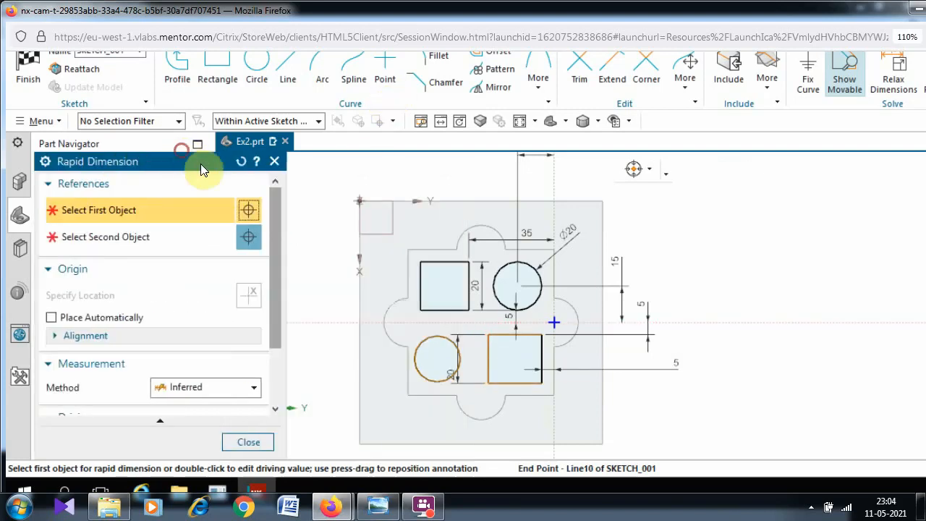
left_click(440, 332)
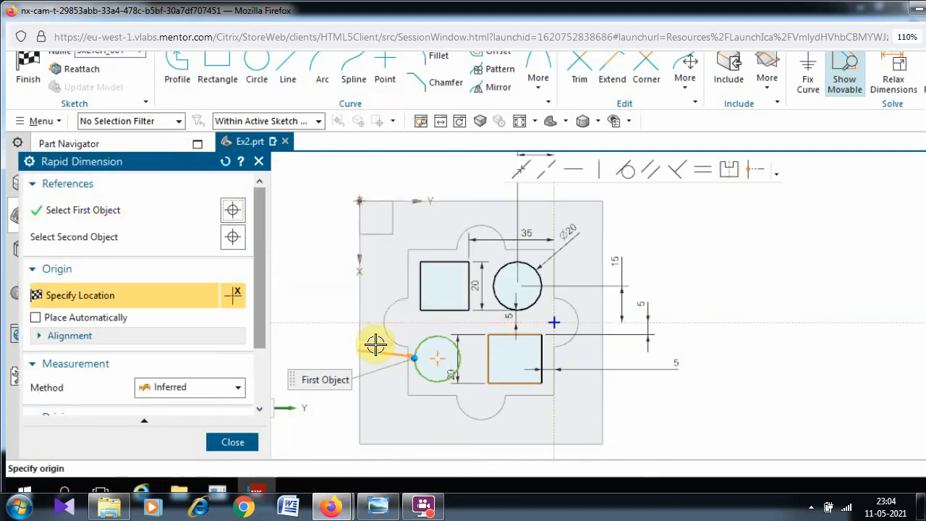
left_click(376, 344)
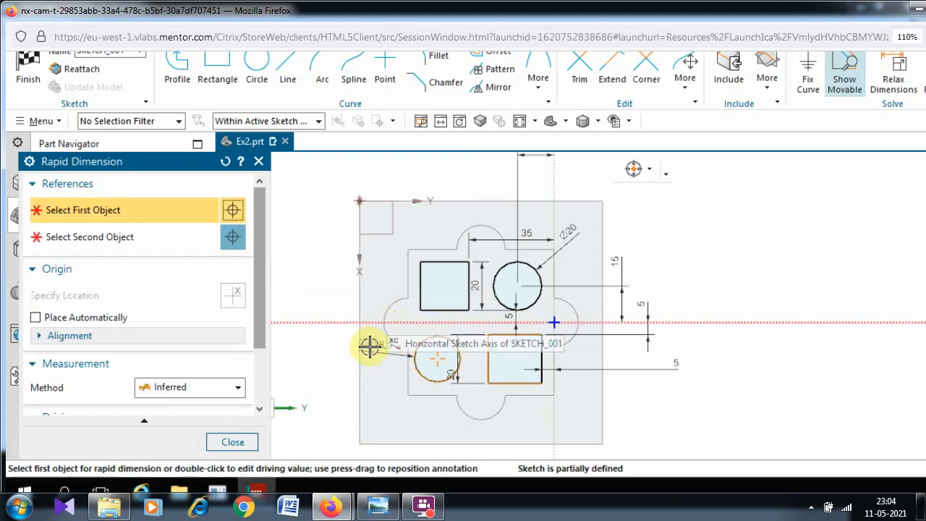
left_click(437, 356)
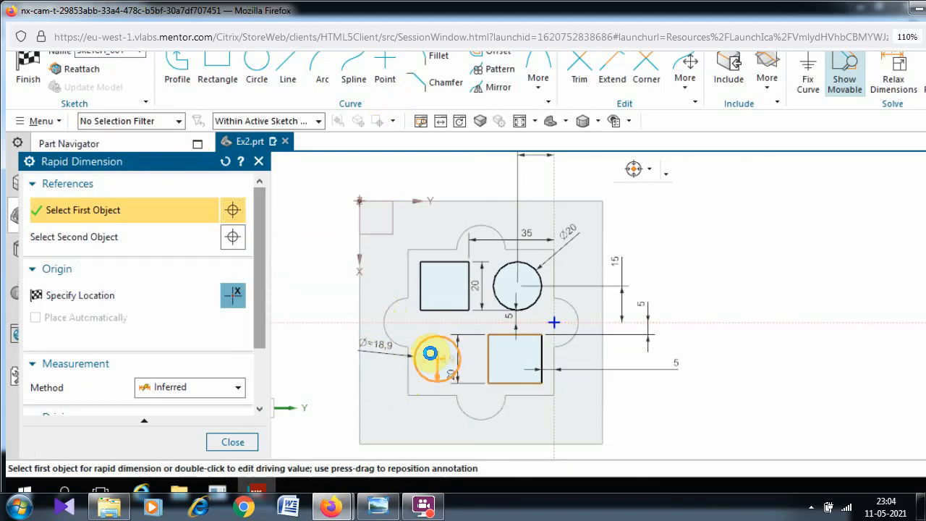
left_click(411, 375)
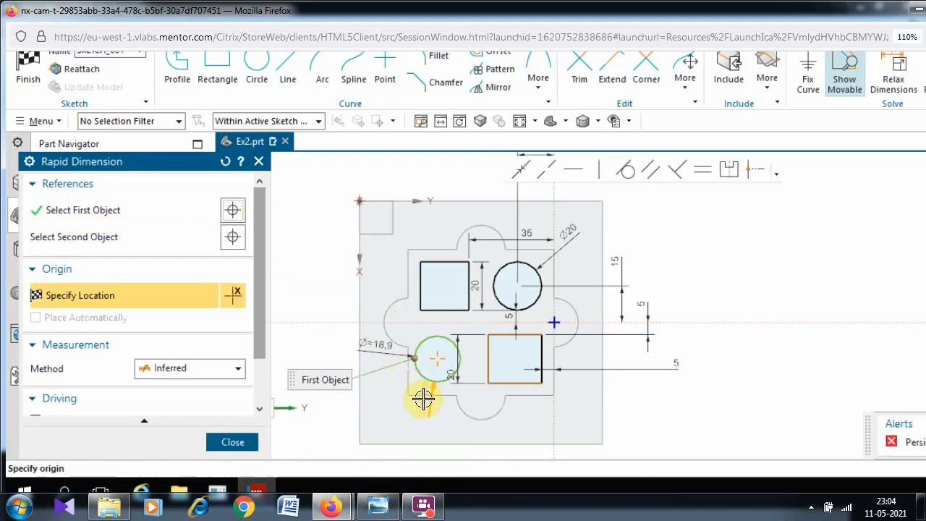
key("Escape")
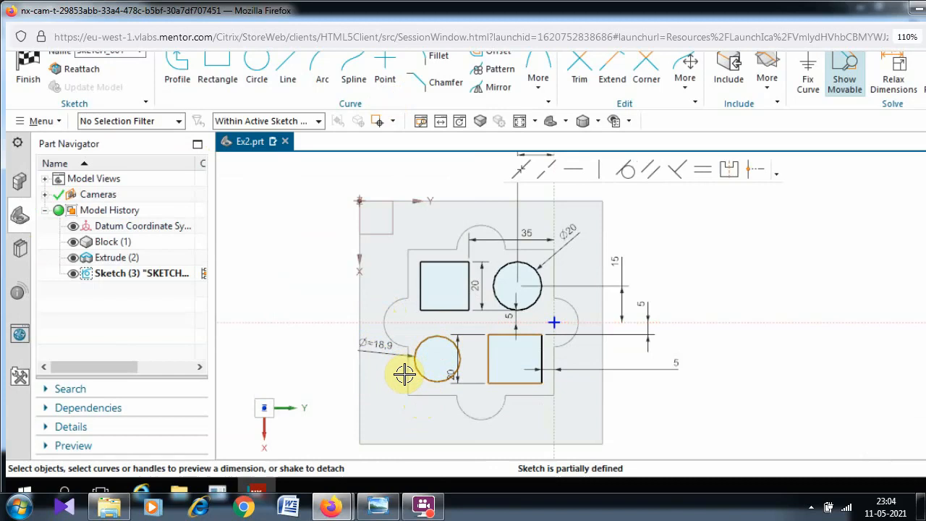
Set the diameter of the circle below the horizontal sketch axis to 20 mm.
left_click(381, 345)
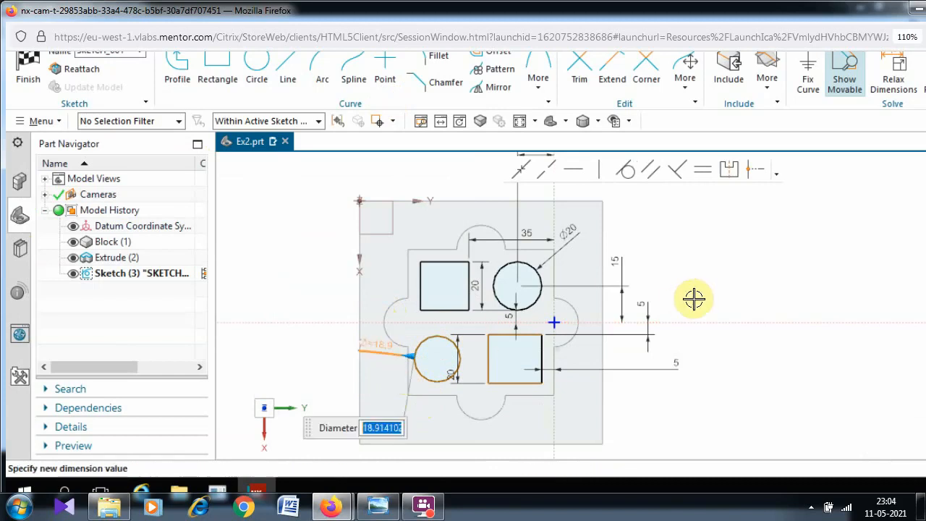
type("20")
key("Return")
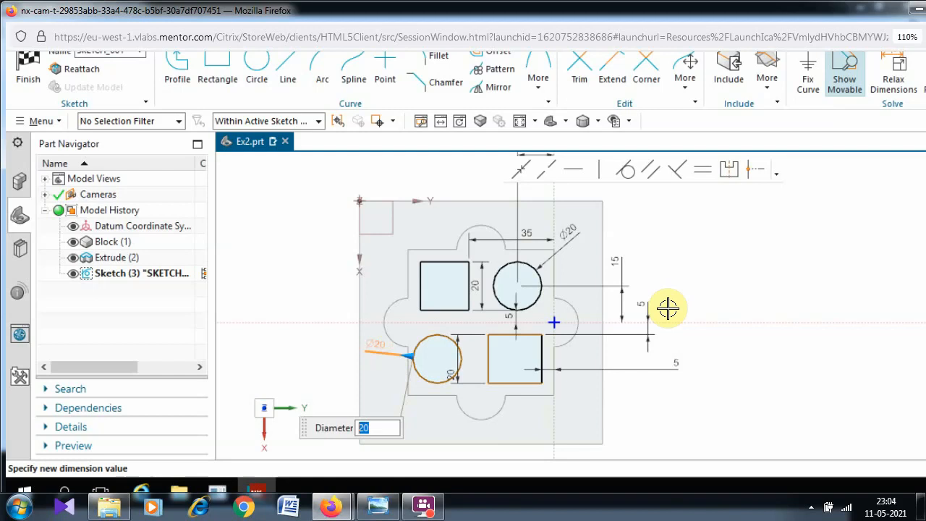
left_click(673, 269)
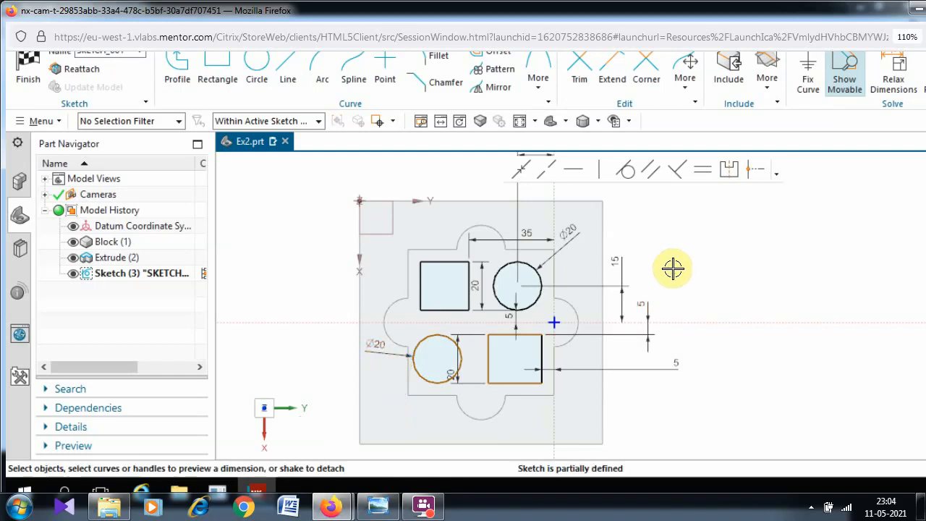
Dimension the lower circle's centre vertically and horizontally from the sketch origin.
left_click(614, 278)
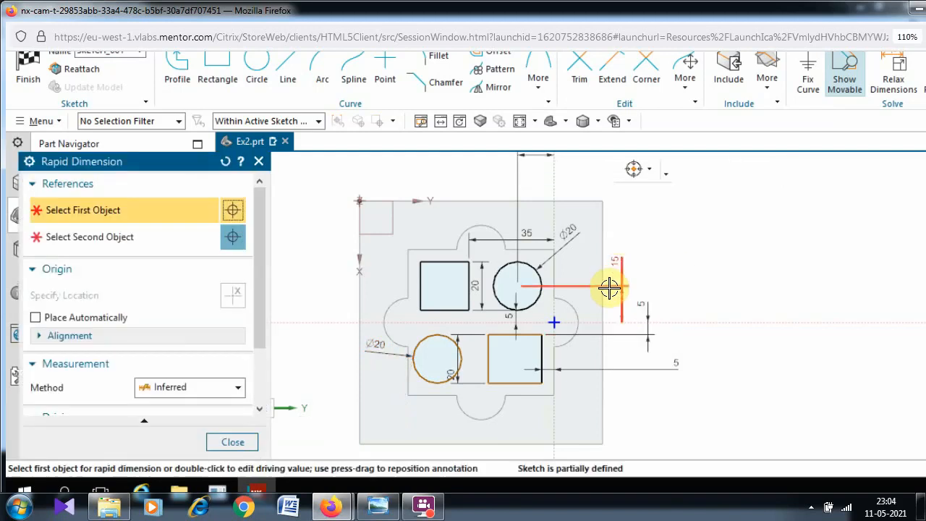
left_click(408, 323)
left_click(437, 357)
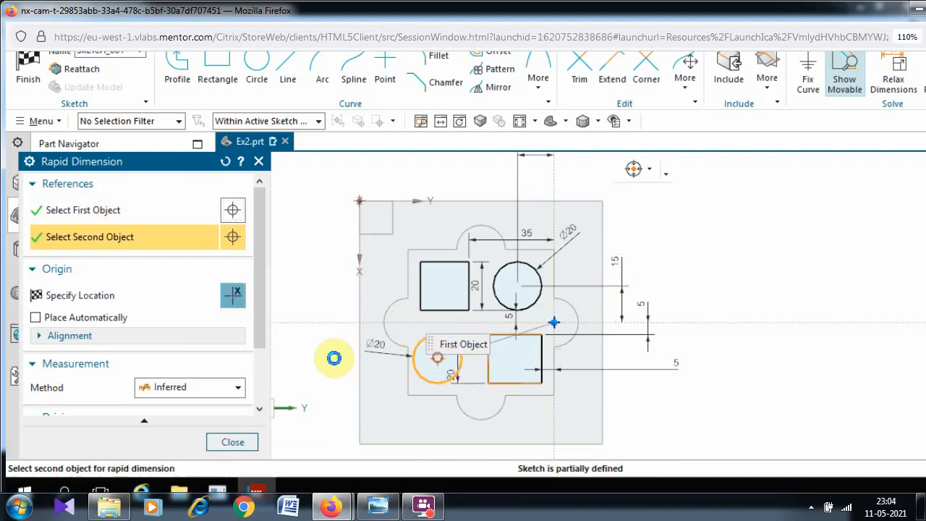
left_click(338, 357)
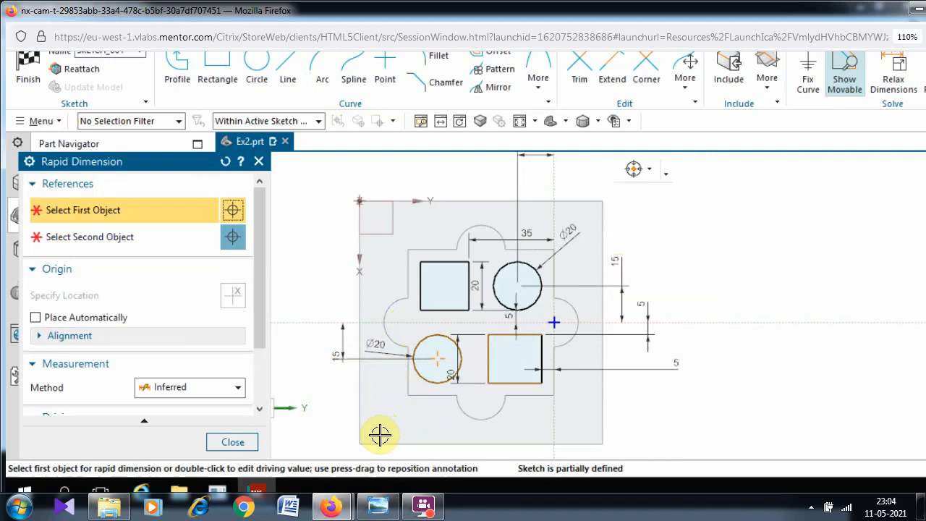
left_click(555, 439)
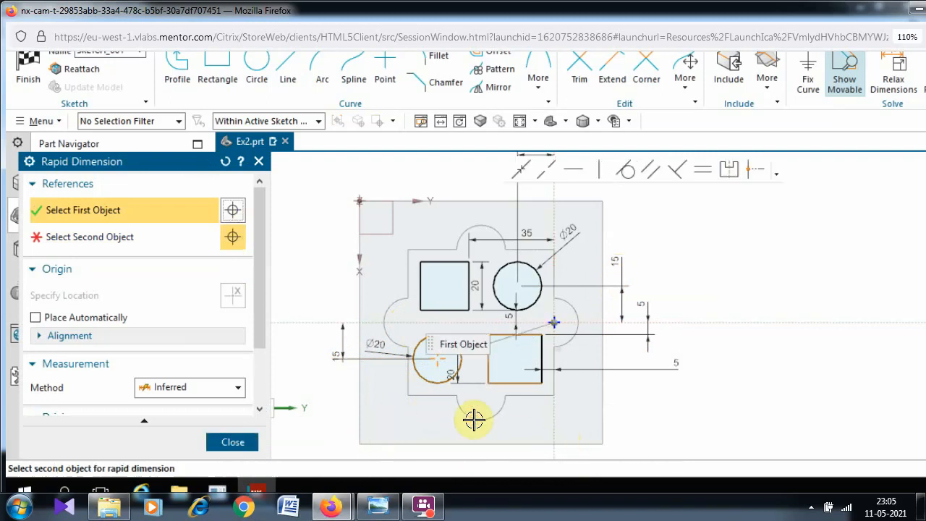
left_click(435, 361)
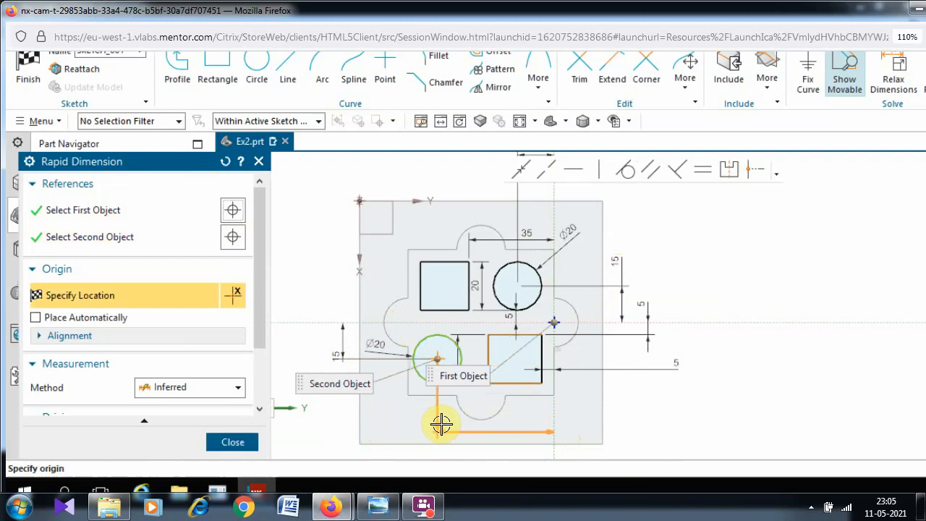
left_click(441, 426)
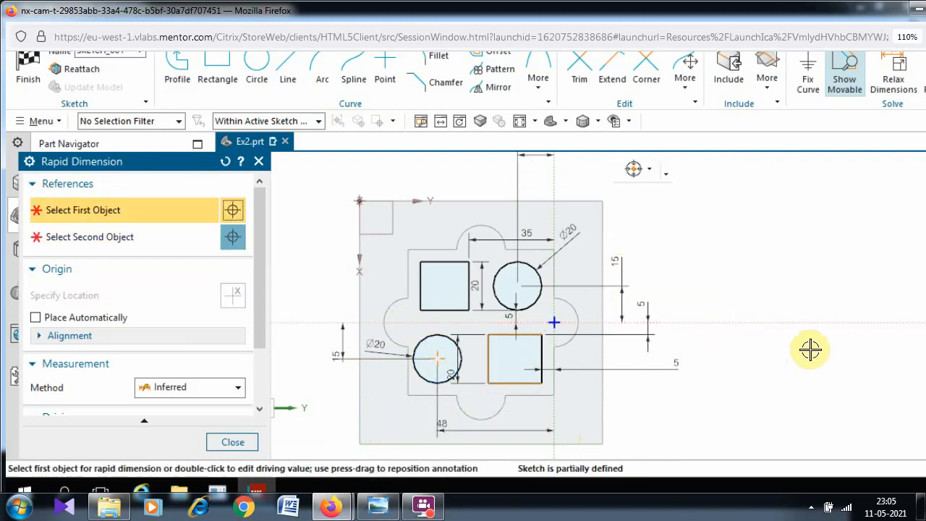
Set the lower circle's horizontal distance from the sketch origin to 45 mm and finish the sketch.
left_click(794, 372)
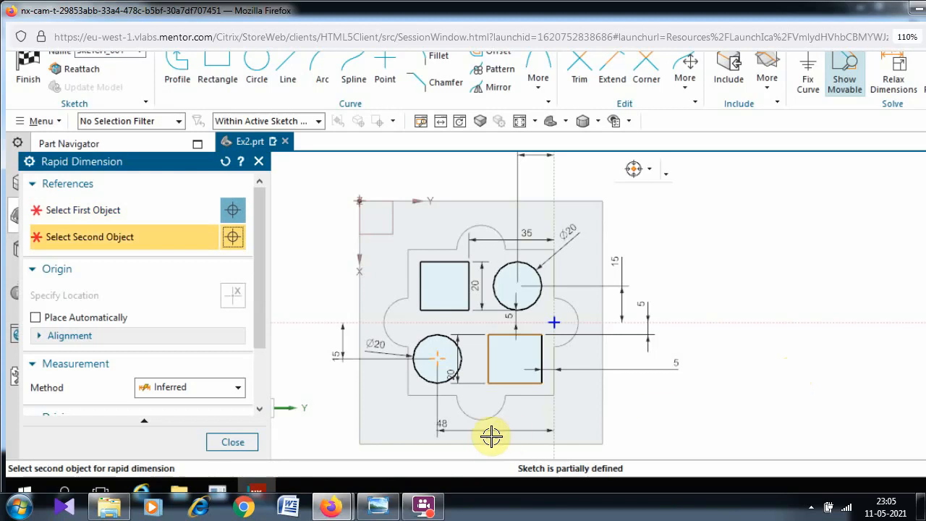
key("Escape")
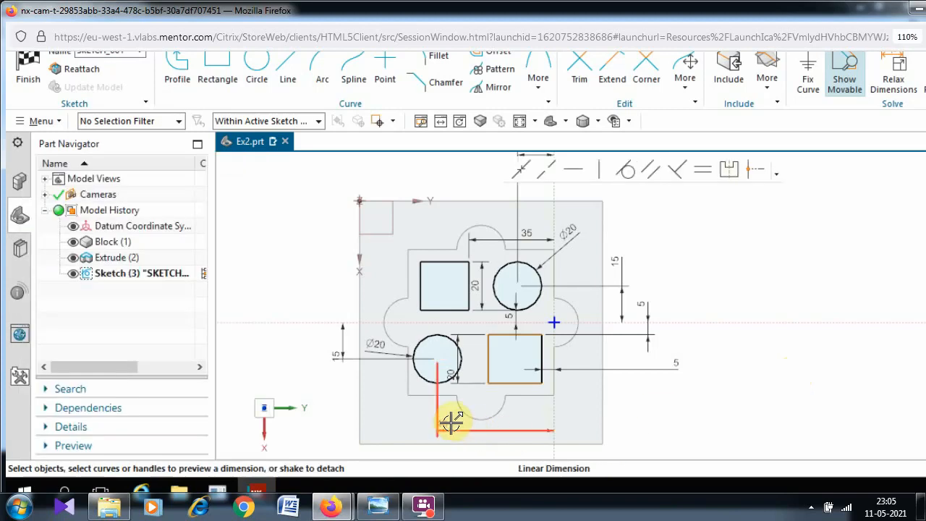
double_click(451, 423)
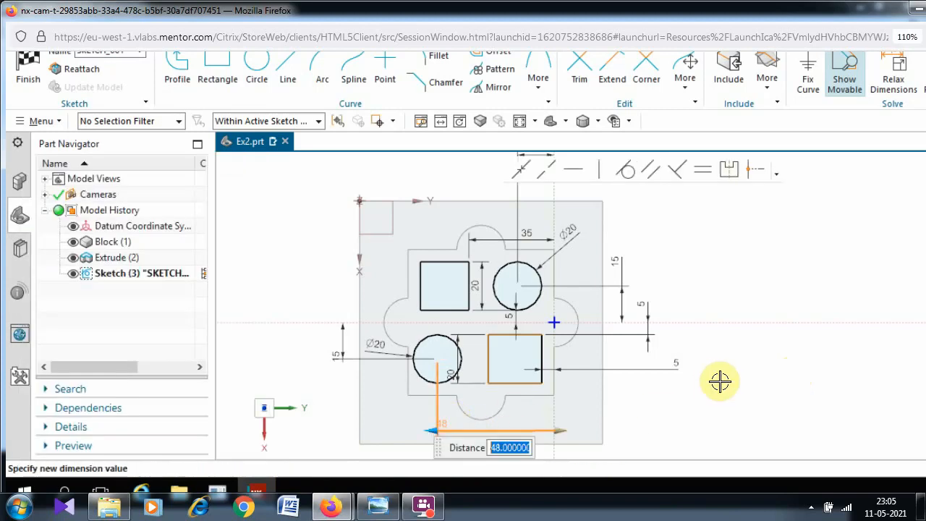
type("45")
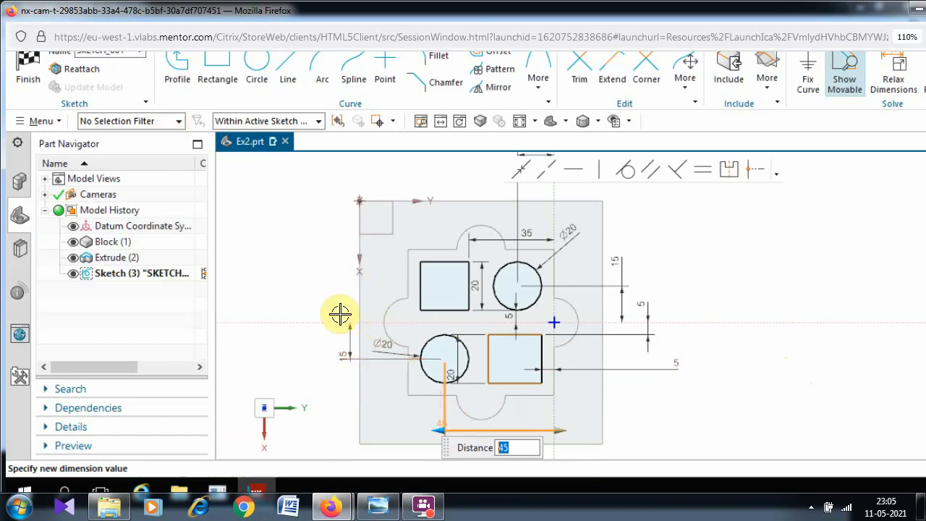
left_click(281, 311)
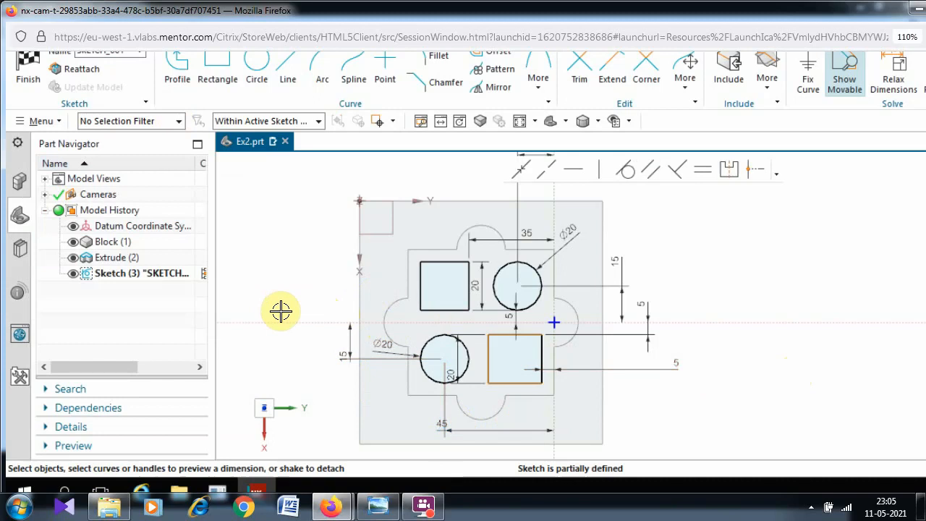
left_click(27, 78)
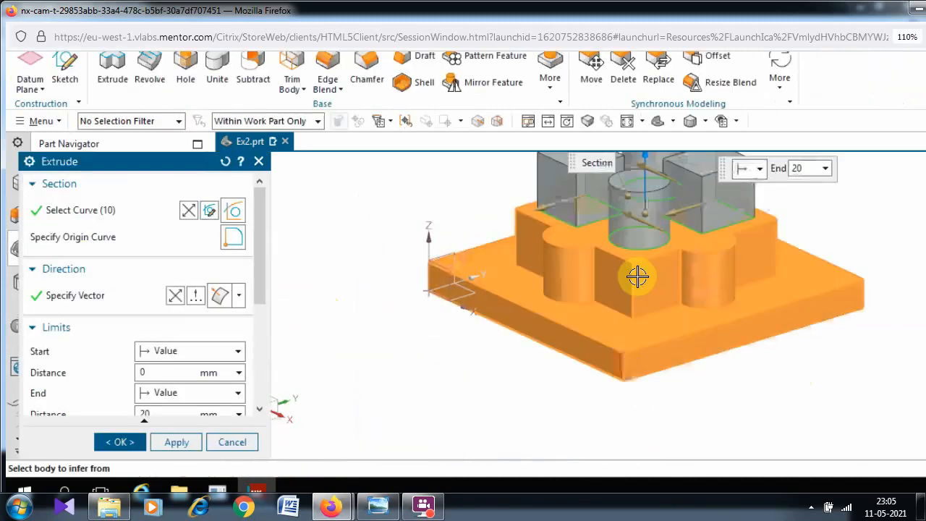
Extrude the two squares and two circles 10 mm down into the boss, subtracting them from the body.
double_click(648, 159)
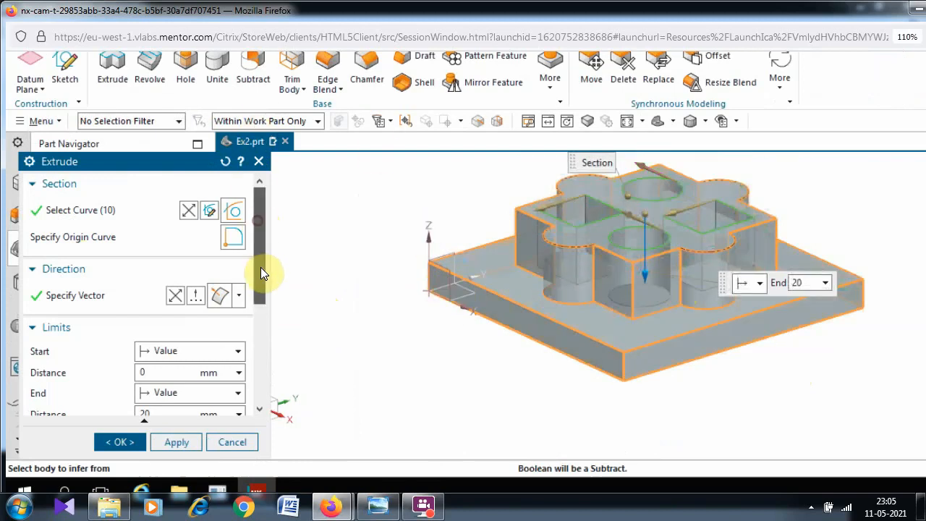
scroll(239, 269, "down", 3)
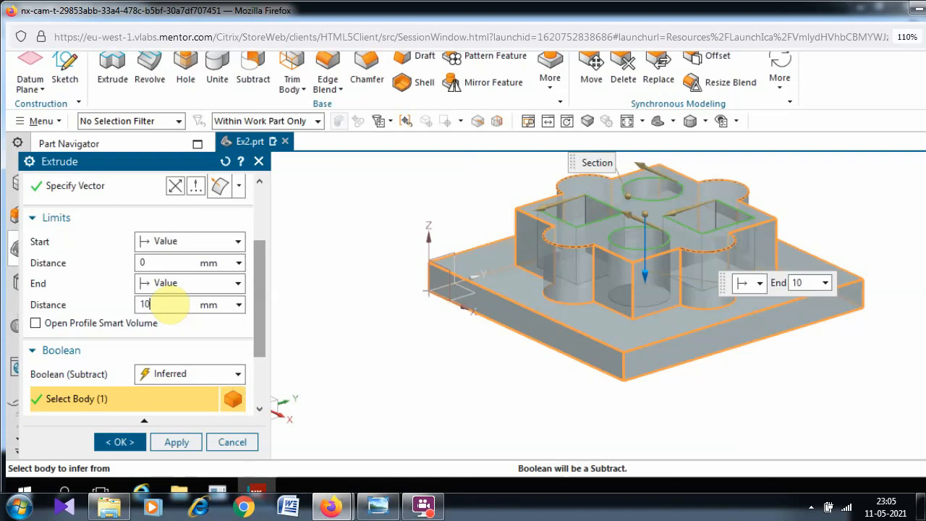
key("Return")
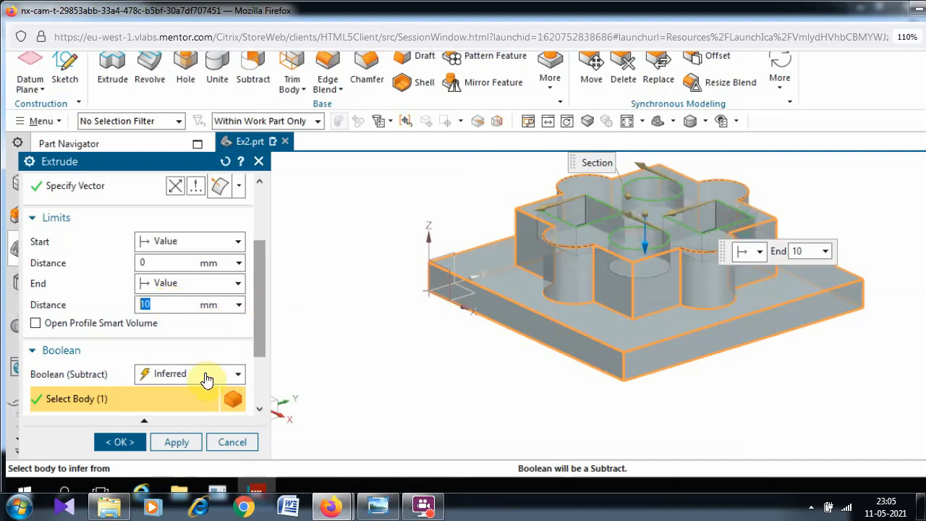
left_click(201, 375)
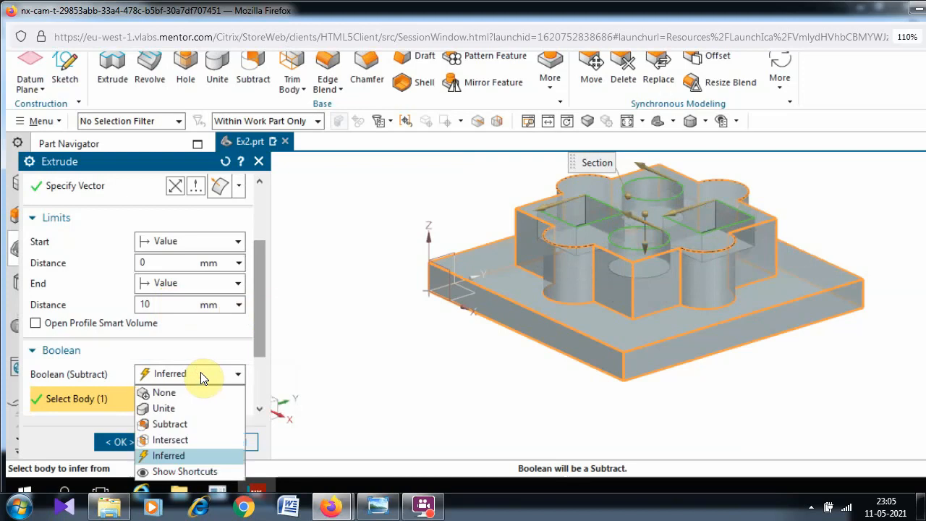
left_click(197, 425)
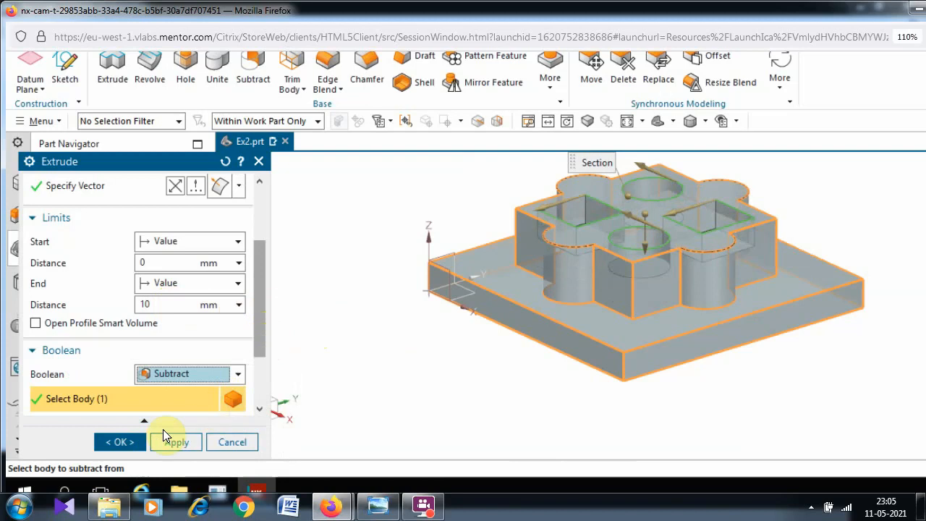
left_click(130, 444)
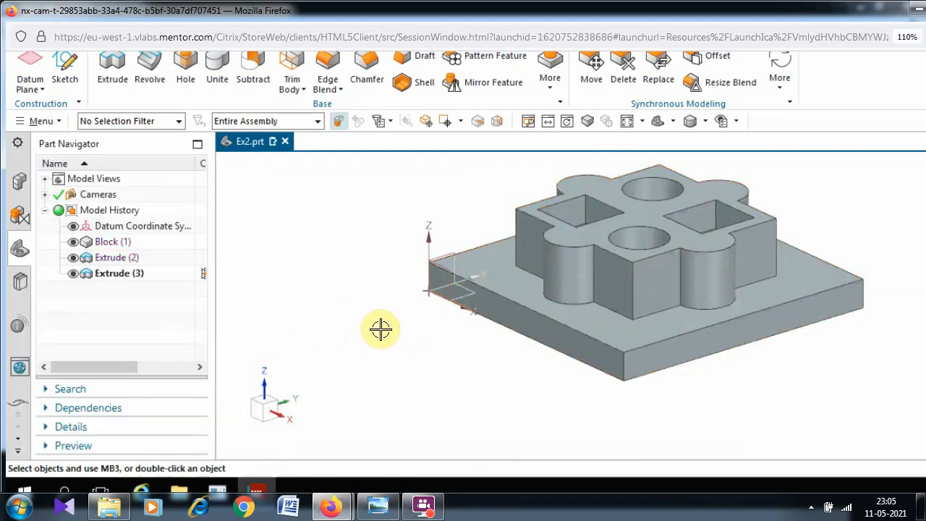
Save the finished Ex2 part with its four pockets.
mouse_move(381, 330)
middle_mouse_down()
mouse_move(395, 382)
mouse_move(414, 403)
mouse_move(376, 346)
middle_mouse_up()
middle_click_drag(370, 342, 432, 343)
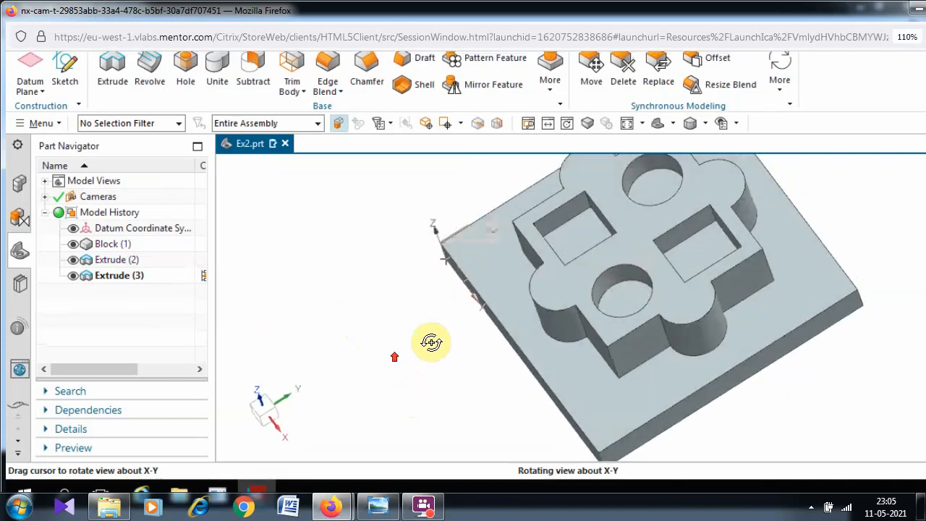
scroll(434, 341, "up", 1)
scroll(475, 298, "down", 3)
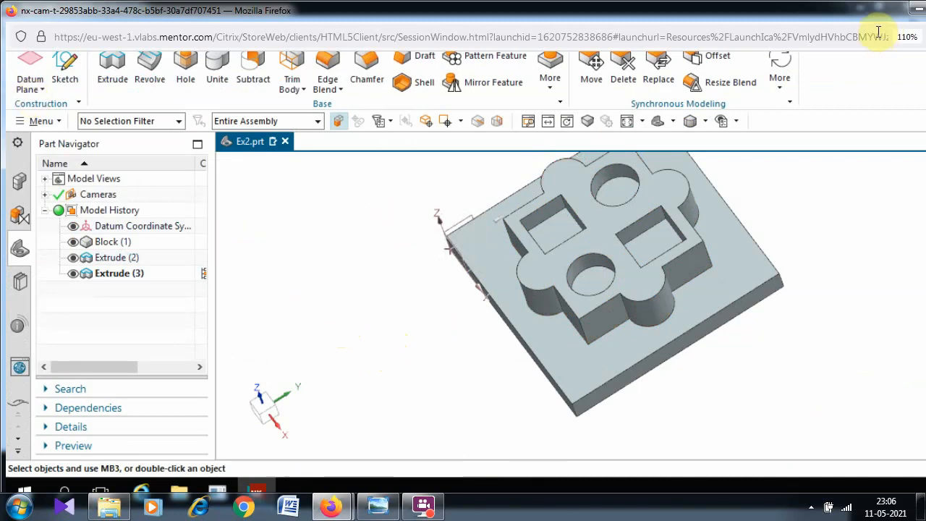
double_click(839, 10)
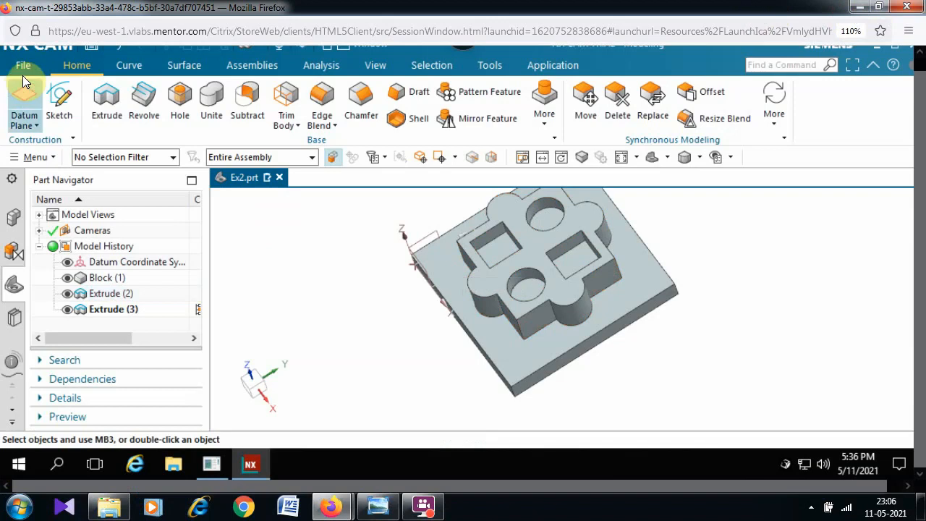
left_click(24, 64)
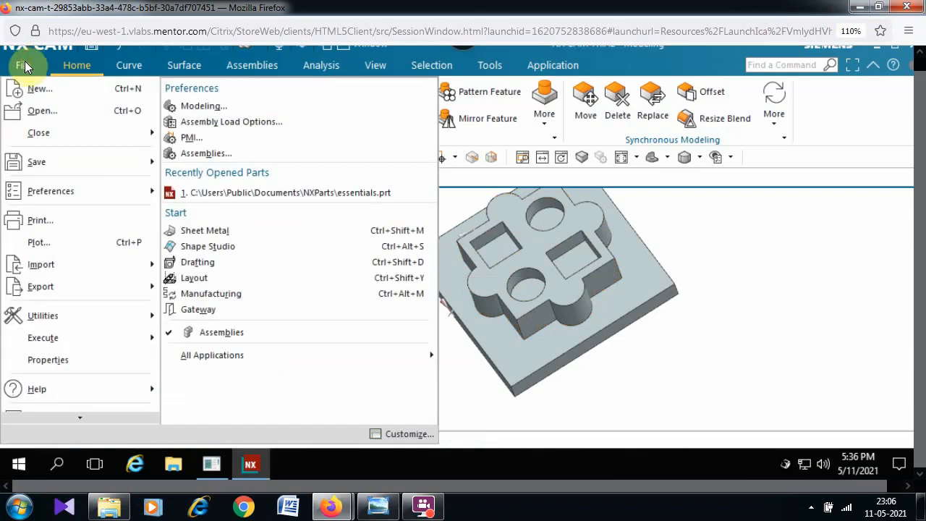
left_click(41, 160)
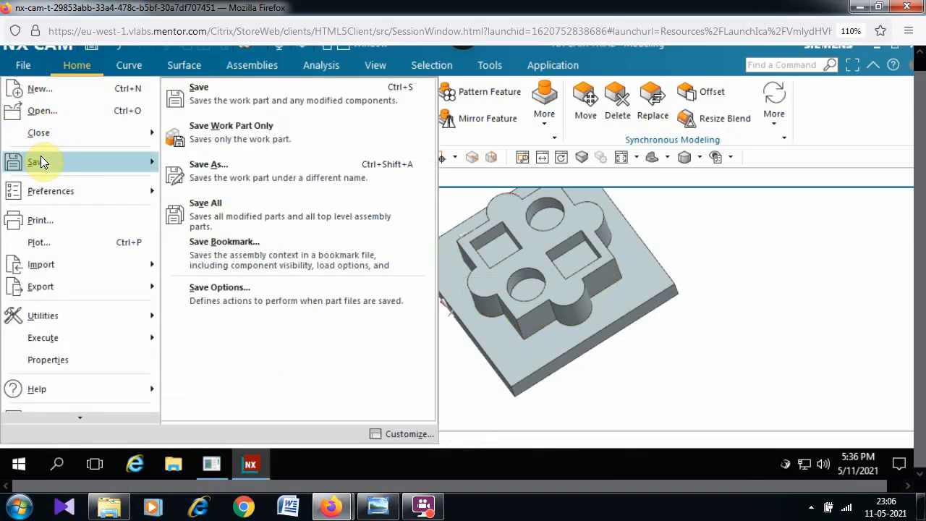
left_click(234, 101)
mouse_move(430, 508)
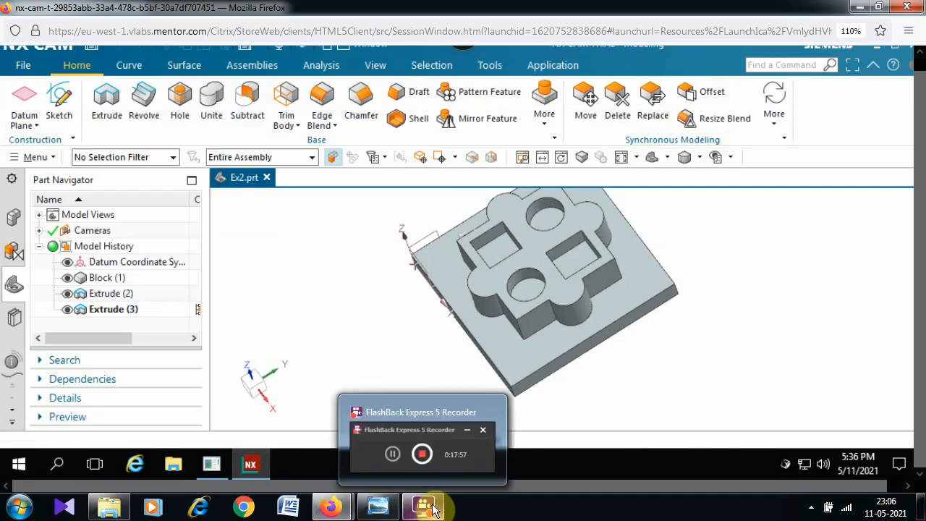
left_click(391, 450)
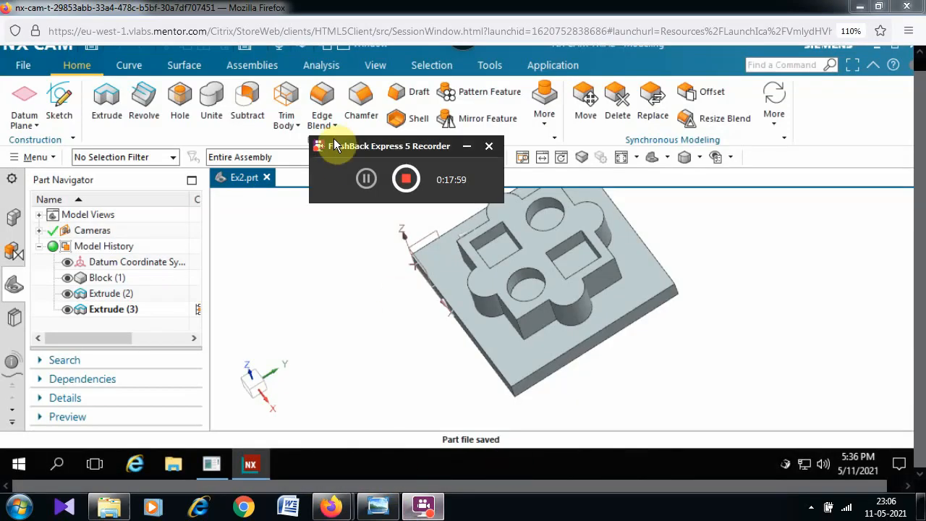
left_click(359, 175)
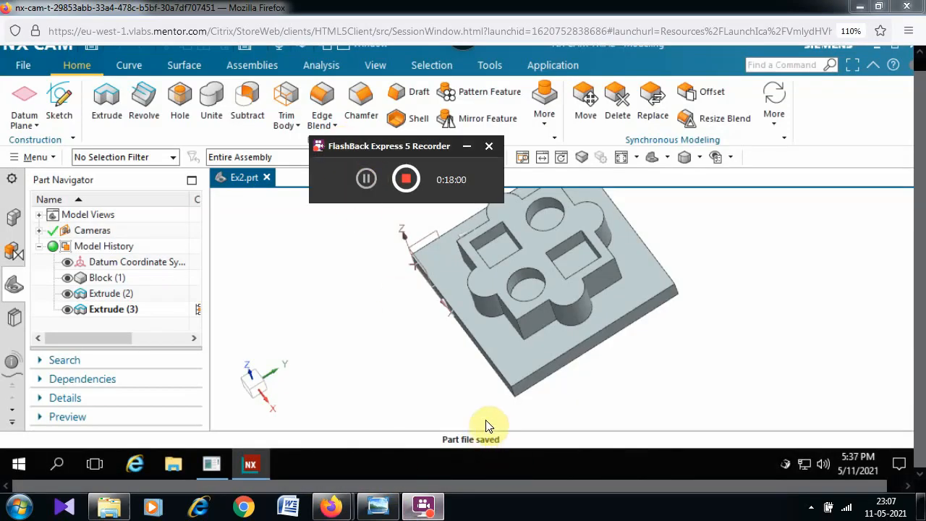
left_click(467, 147)
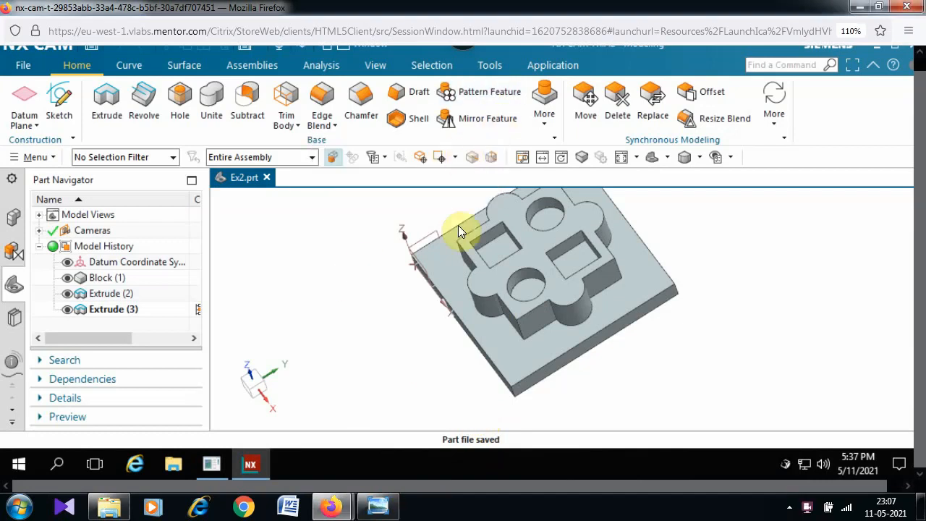
Create a manufacturing setup in millimetres that references the Ex2 part, using the Prismatic Milling and Hole making template.
left_click(23, 65)
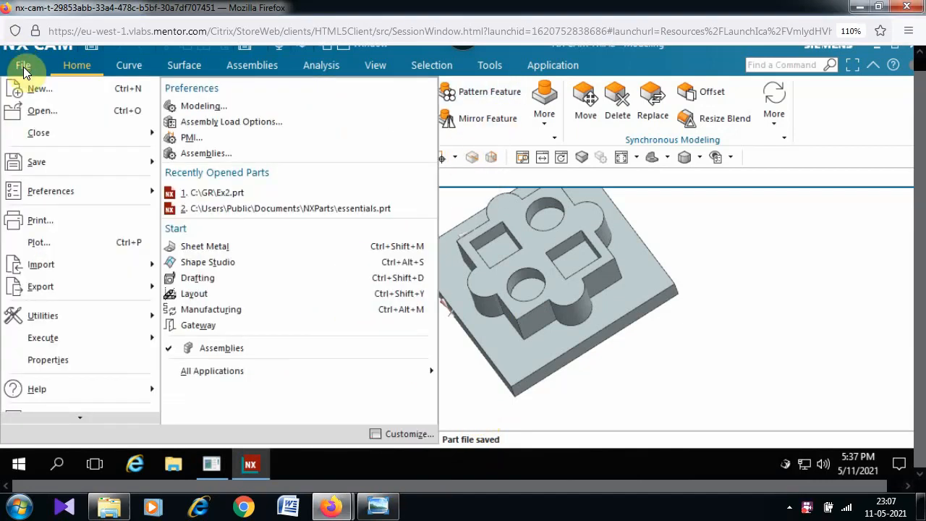
left_click(56, 93)
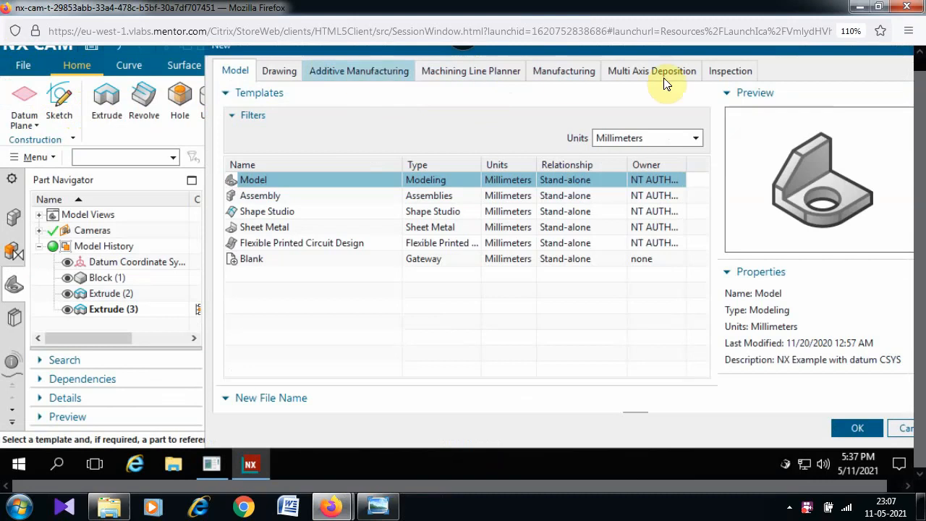
left_click(571, 76)
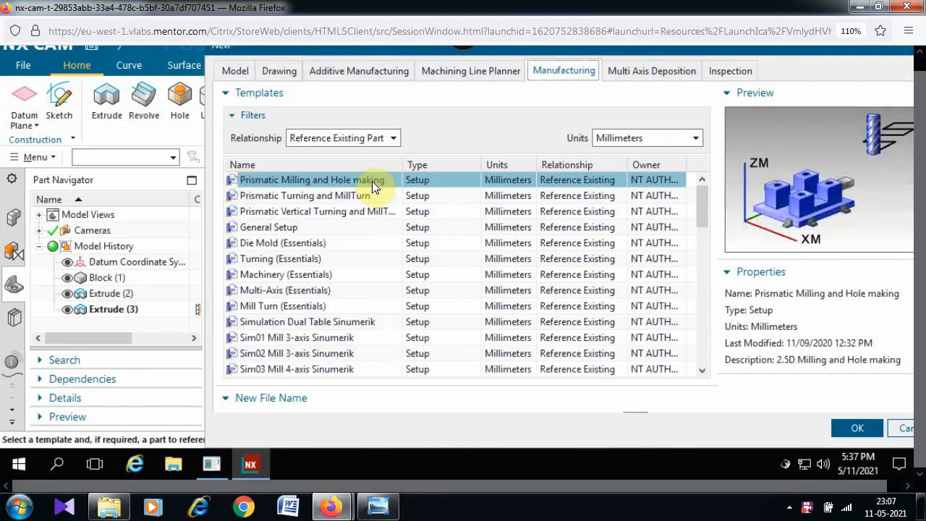
left_click(858, 427)
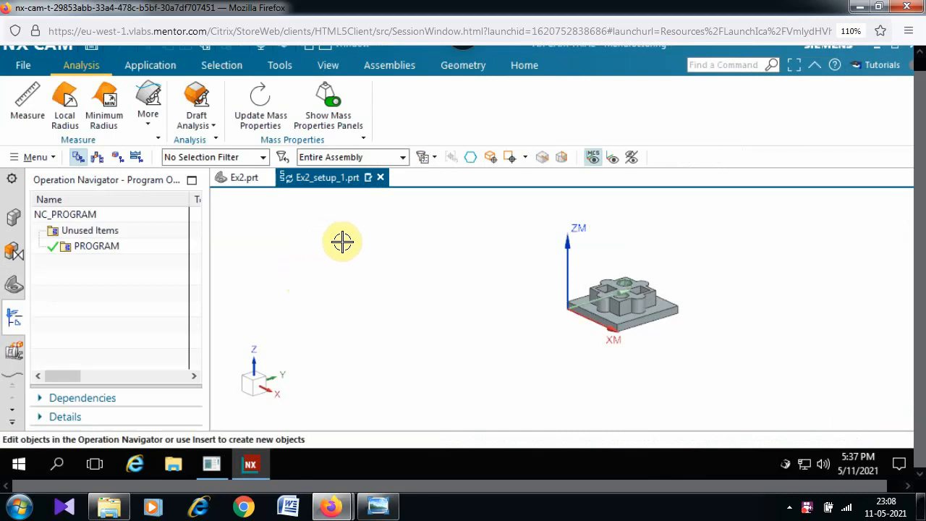
Switch the Operation Navigator to its geometry view and expand MCS_MAIN down to WORKPIECE.
left_click(118, 159)
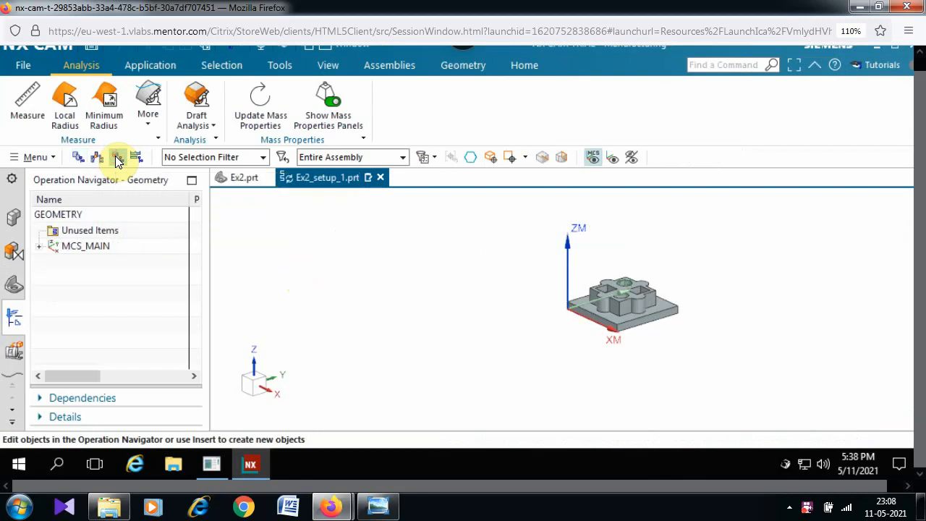
left_click(41, 247)
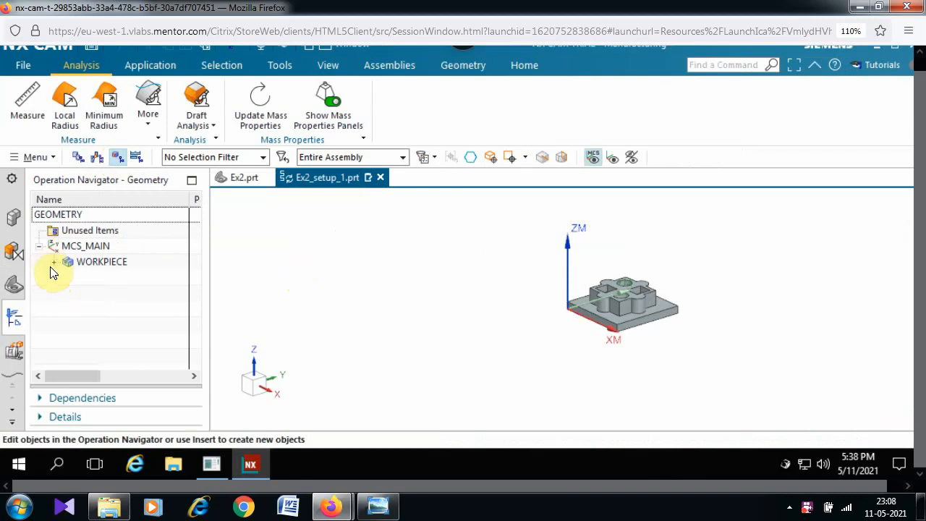
left_click(55, 263)
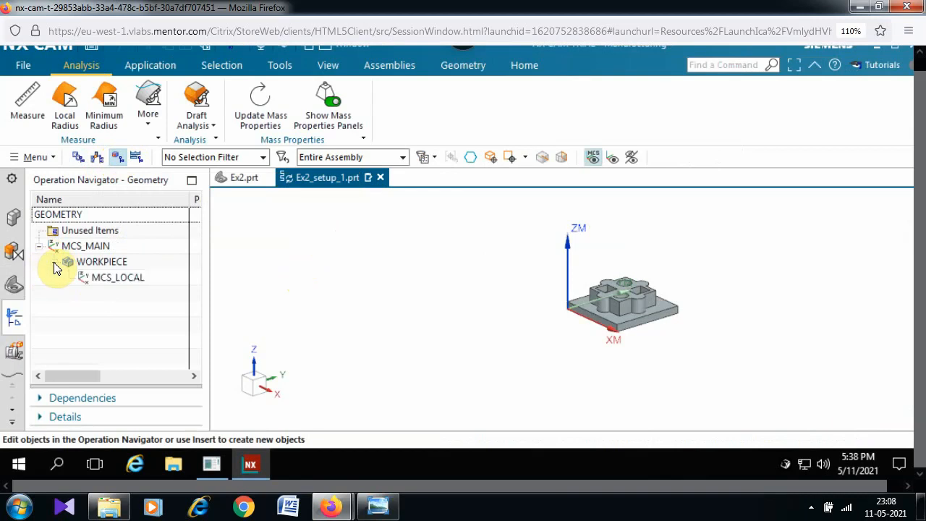
left_click(54, 263)
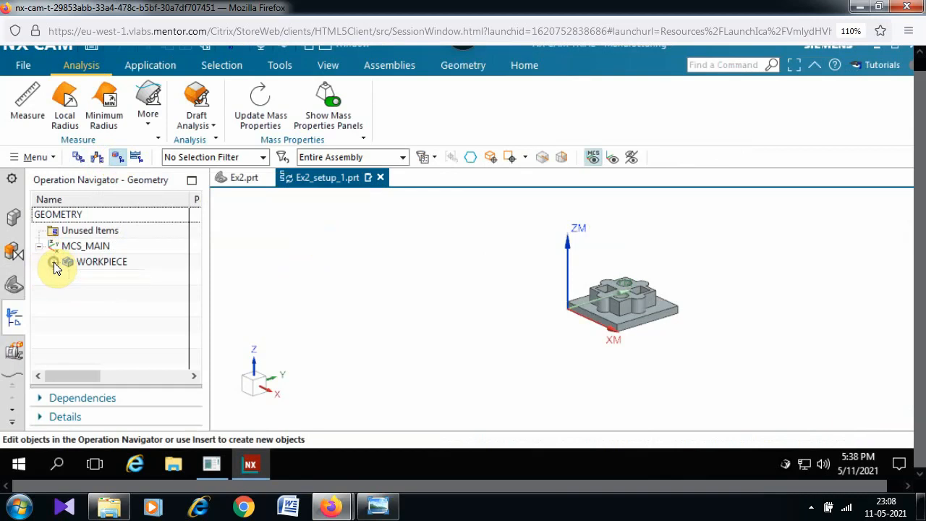
Edit WORKPIECE and specify the Ex2 solid body as its part geometry.
double_click(102, 262)
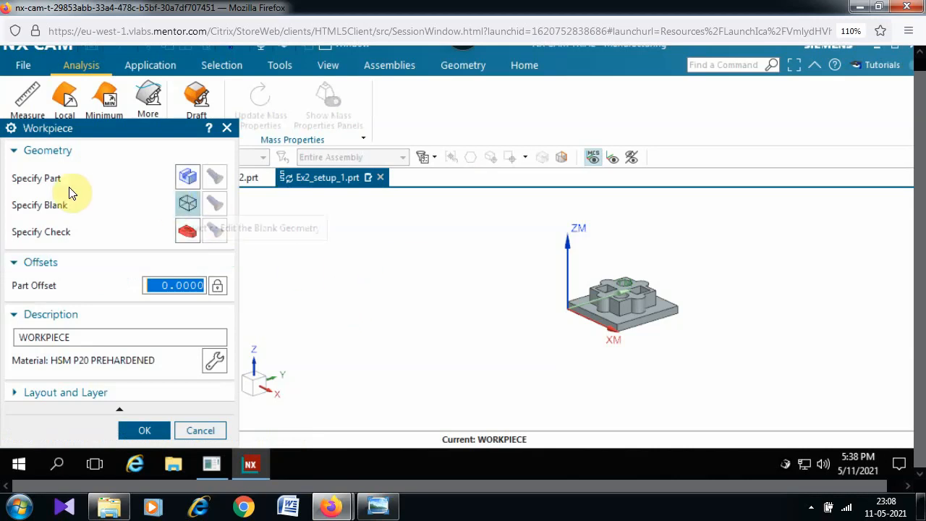
left_click(186, 178)
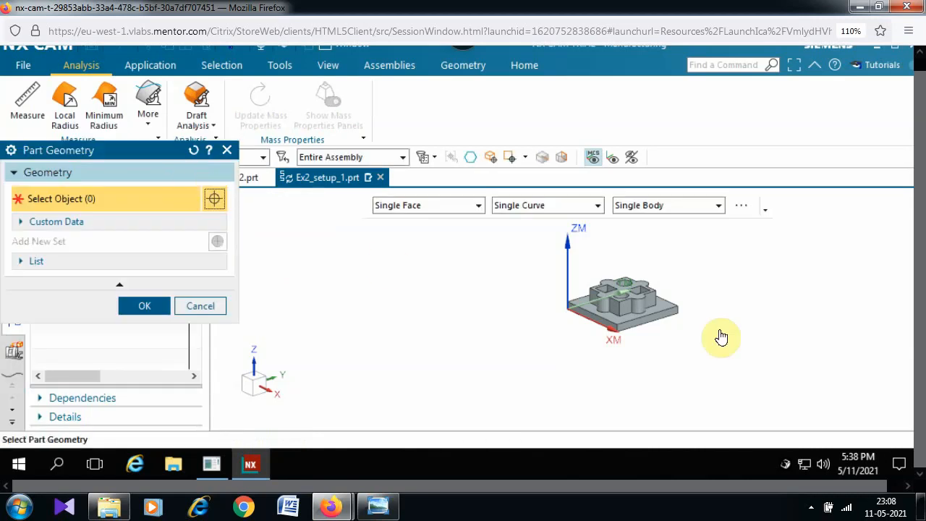
left_click(618, 299)
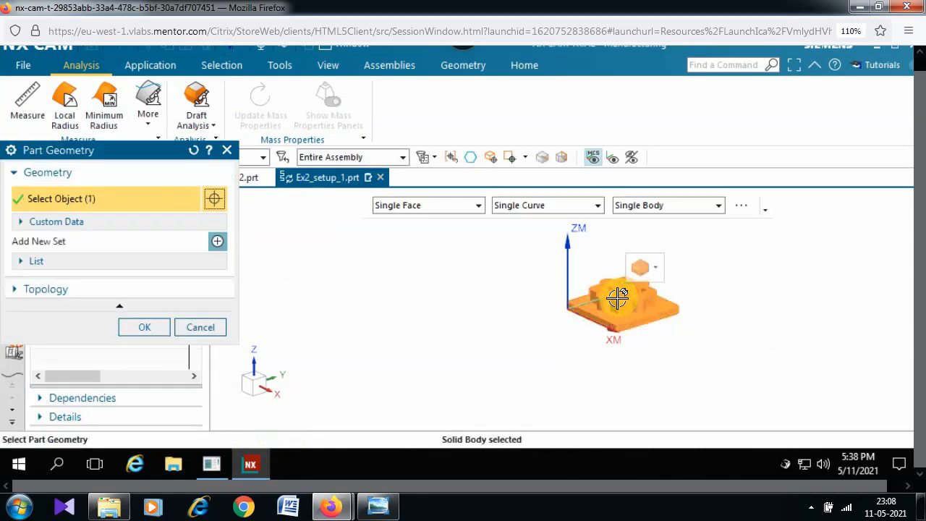
left_click(148, 326)
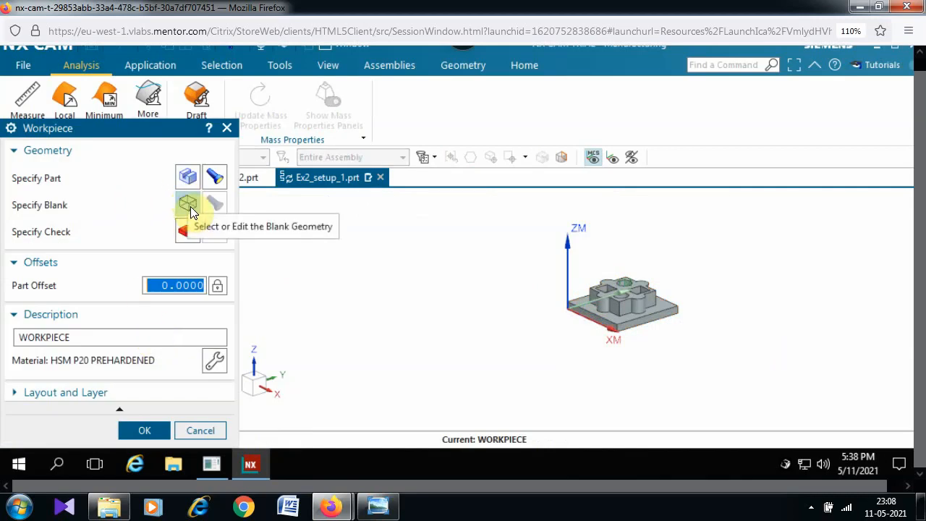
Define the WORKPIECE blank as a Bounding Block around the part with zero offsets on every side.
left_click(189, 206)
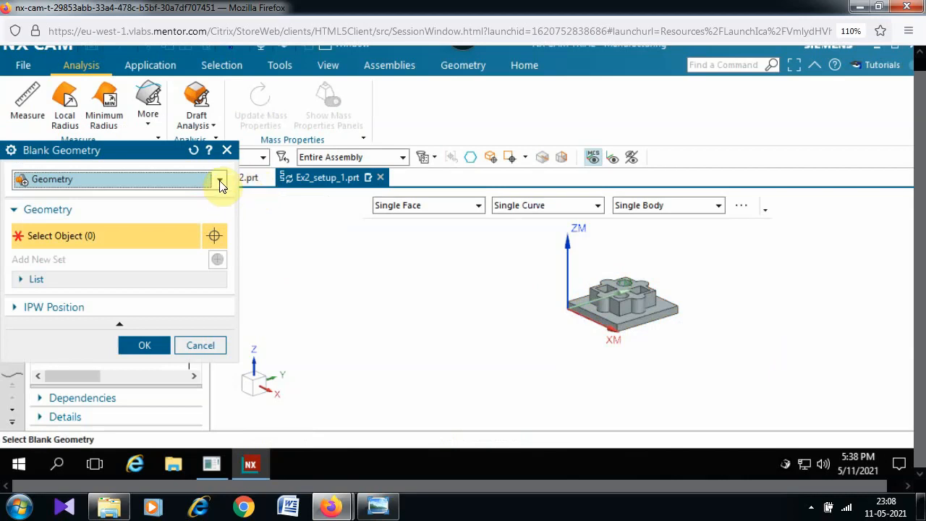
left_click(220, 182)
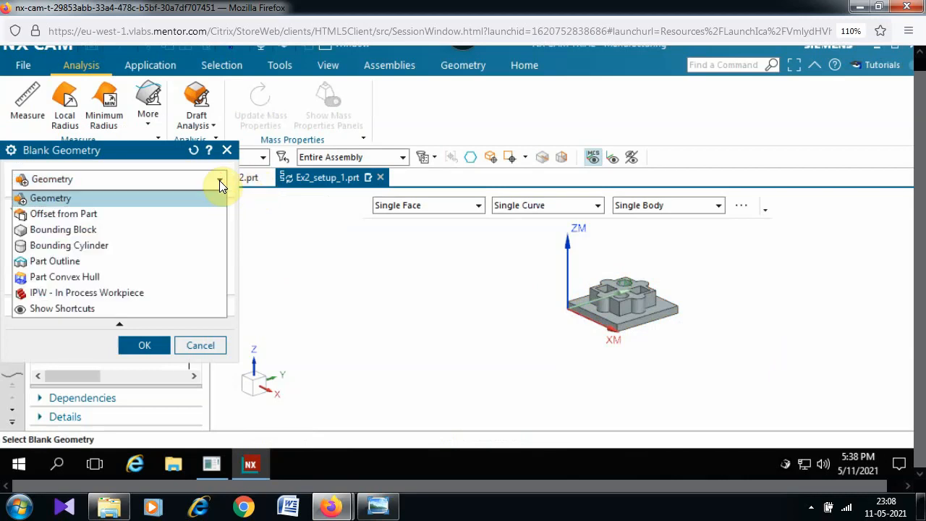
left_click(175, 231)
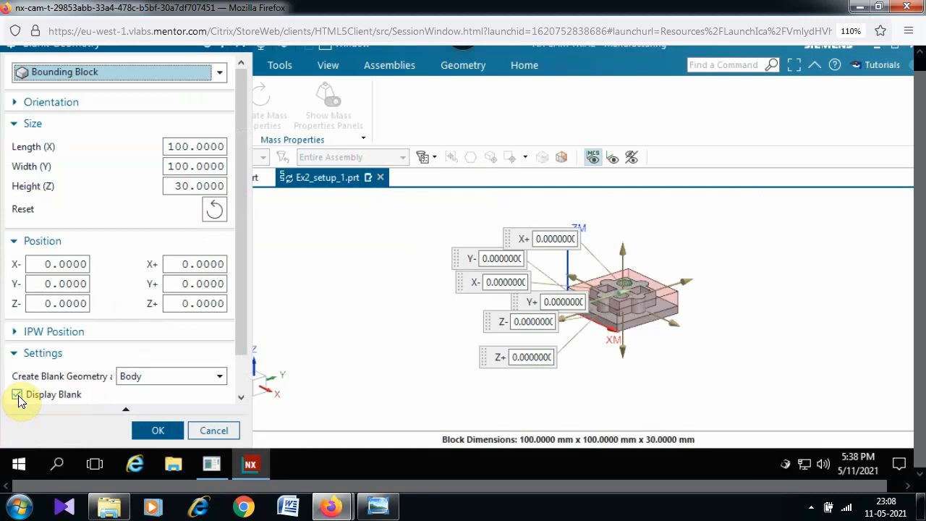
left_click(158, 430)
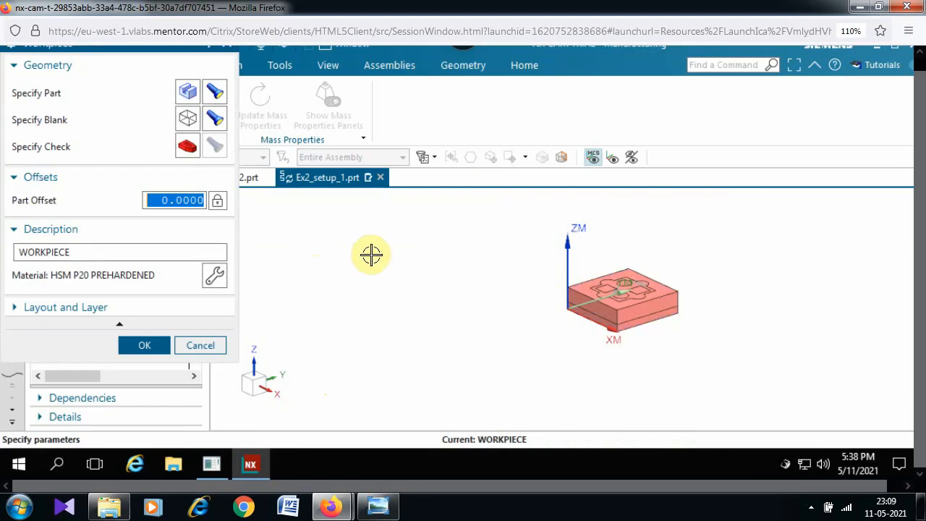
Turn off Display Blank in the blank geometry settings and accept the WORKPIECE definition.
left_click(186, 116)
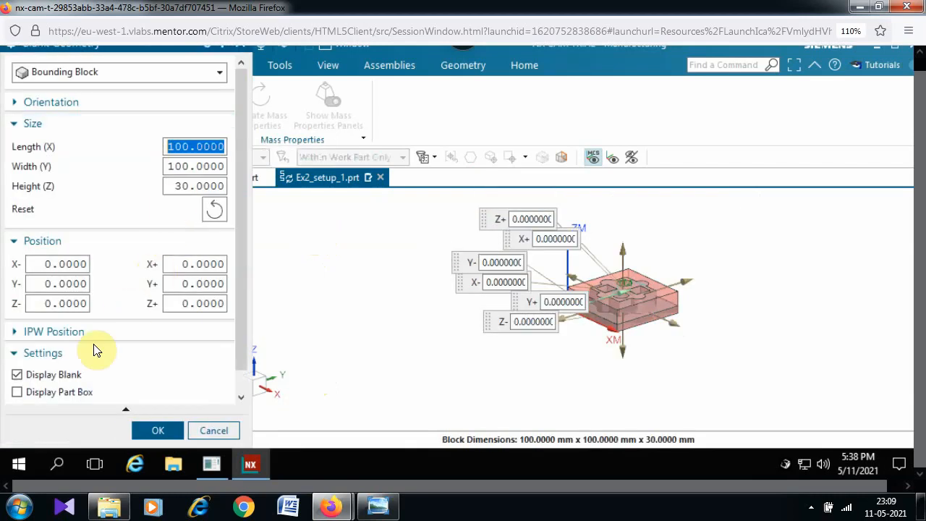
left_click(64, 374)
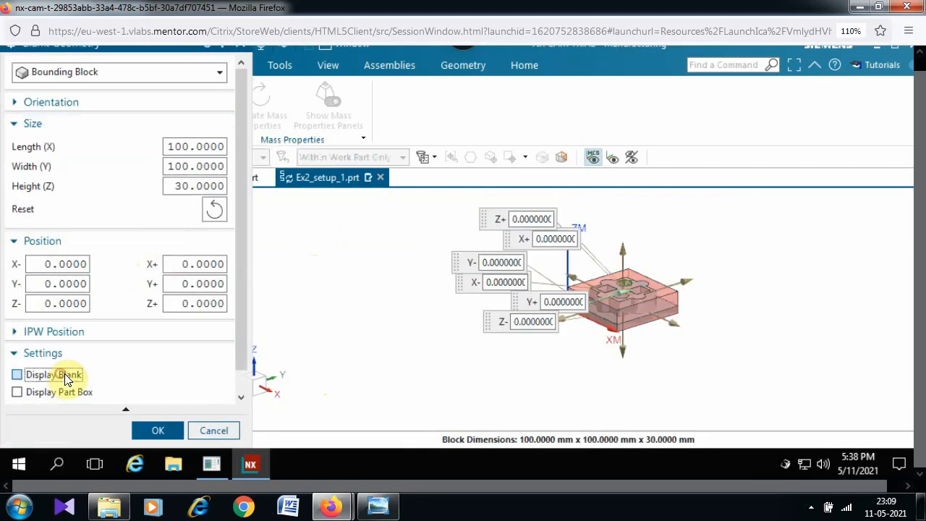
left_click(155, 430)
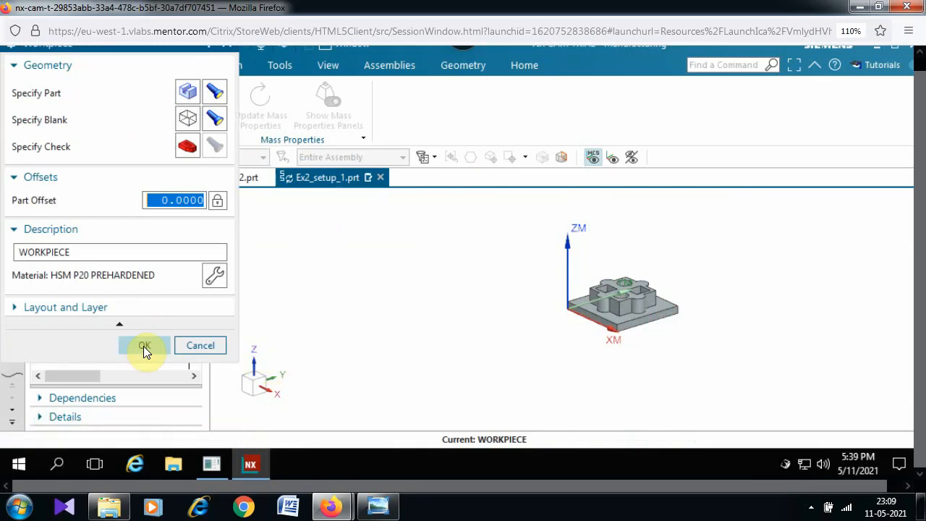
left_click(144, 346)
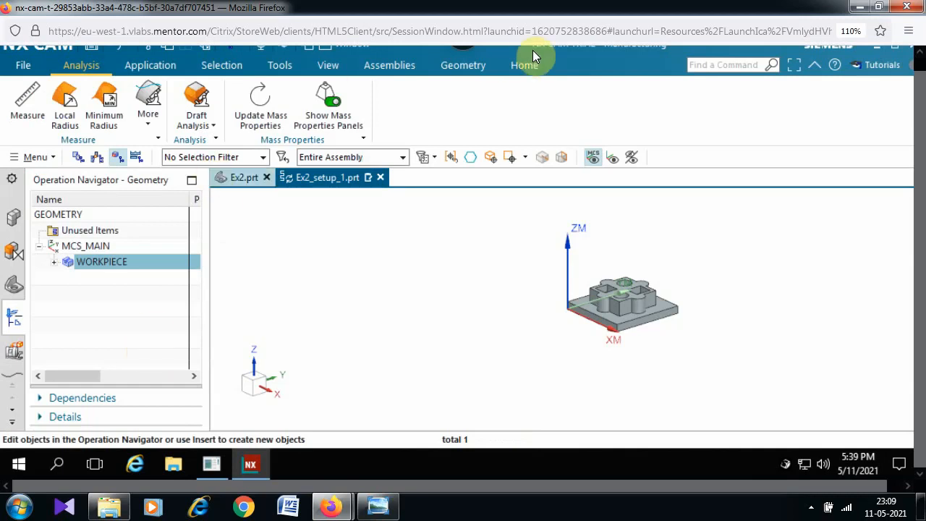
Create a mill_planar Floor and Wall operation named FLOOR_WALL.
left_click(531, 65)
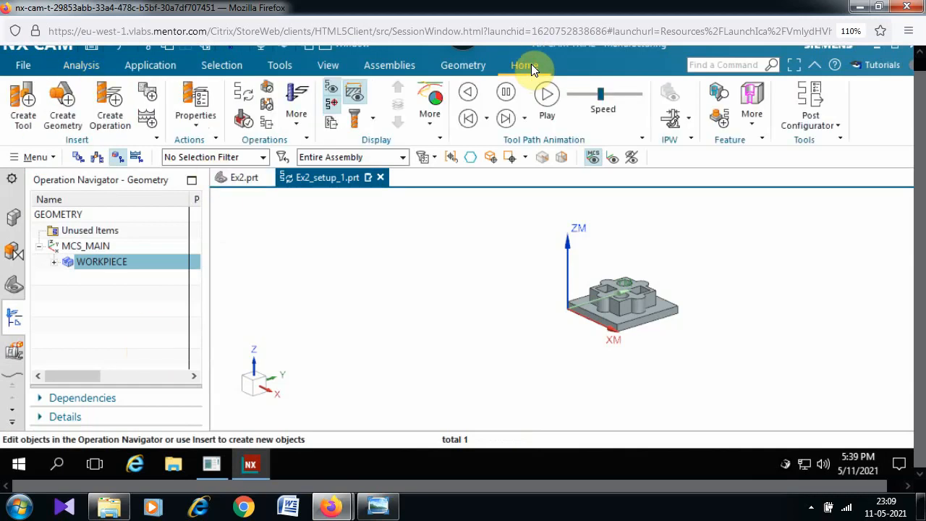
left_click(113, 115)
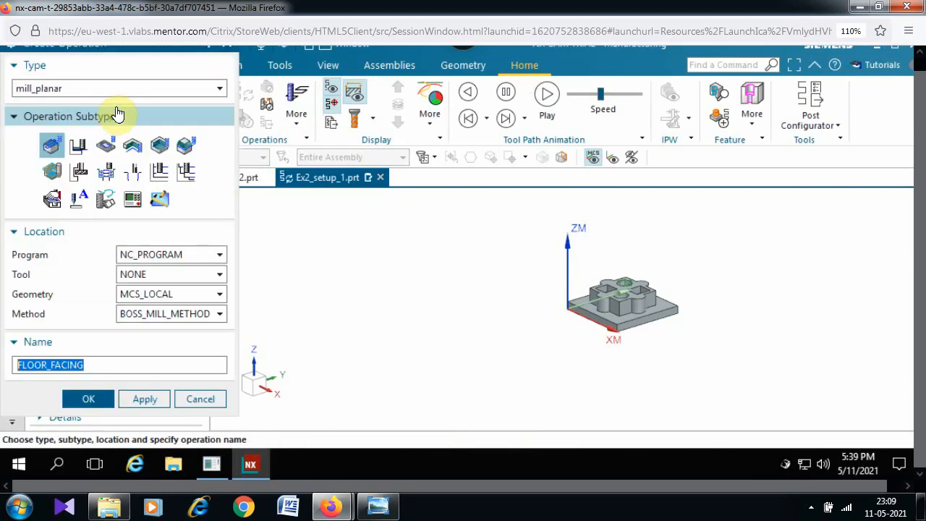
left_click(80, 147)
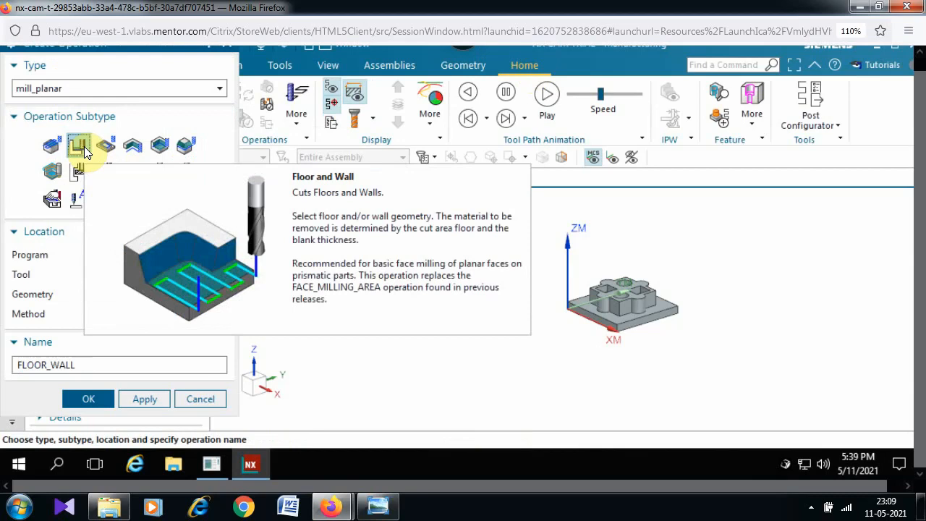
left_click(88, 400)
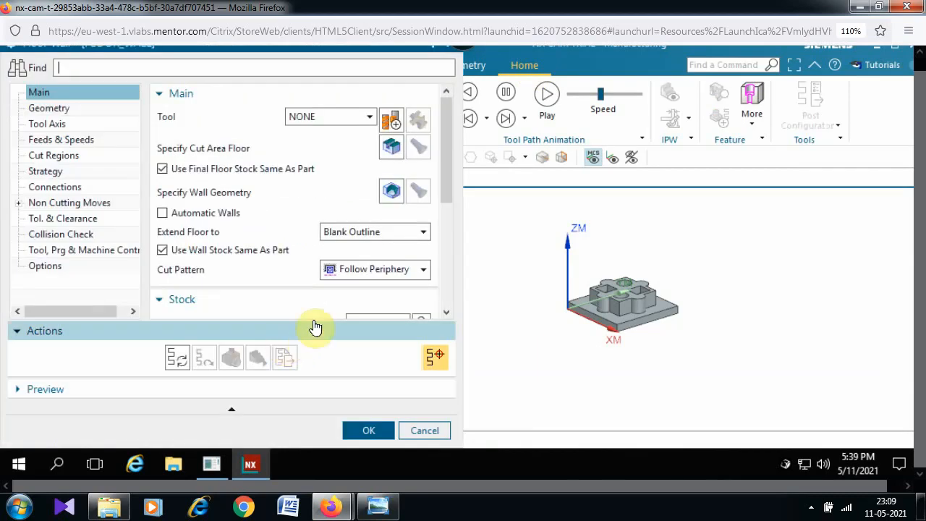
Create a MILL tool for the operation with a 10 mm diameter and tool number 1.
left_click(390, 120)
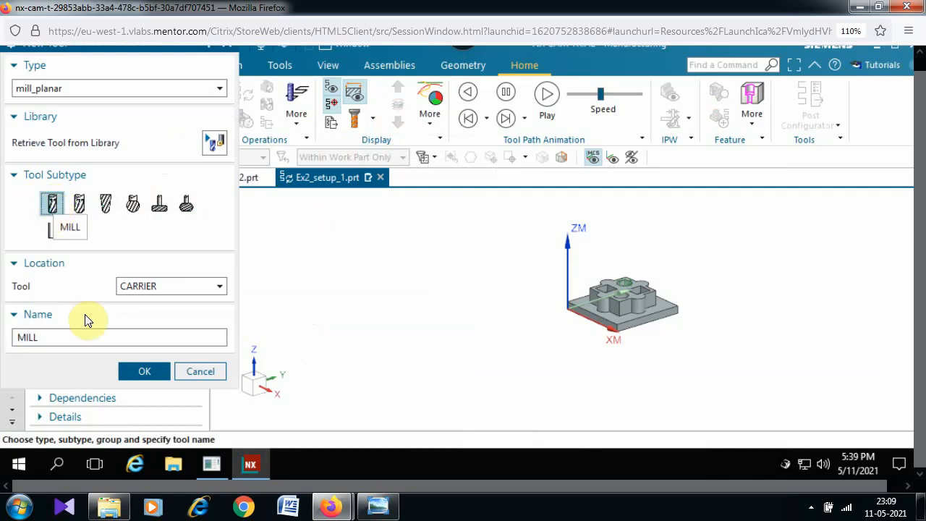
left_click(151, 371)
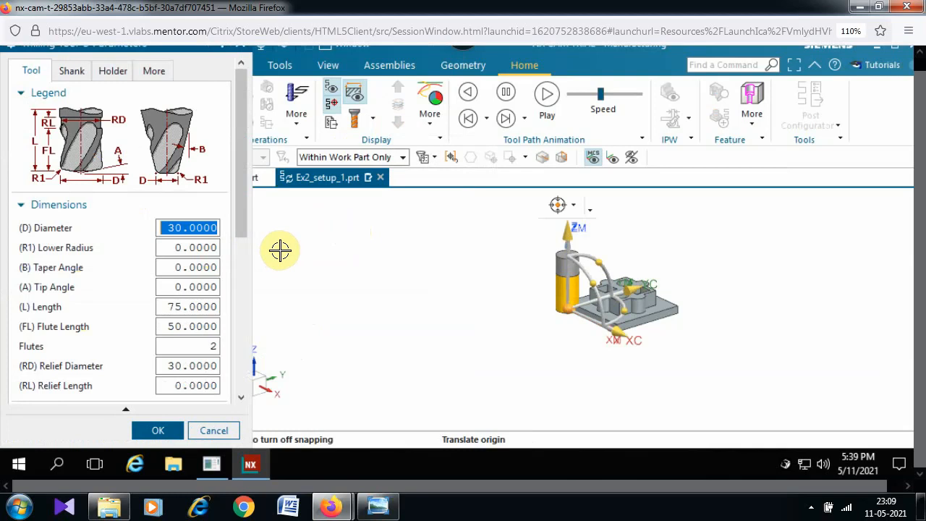
type("10")
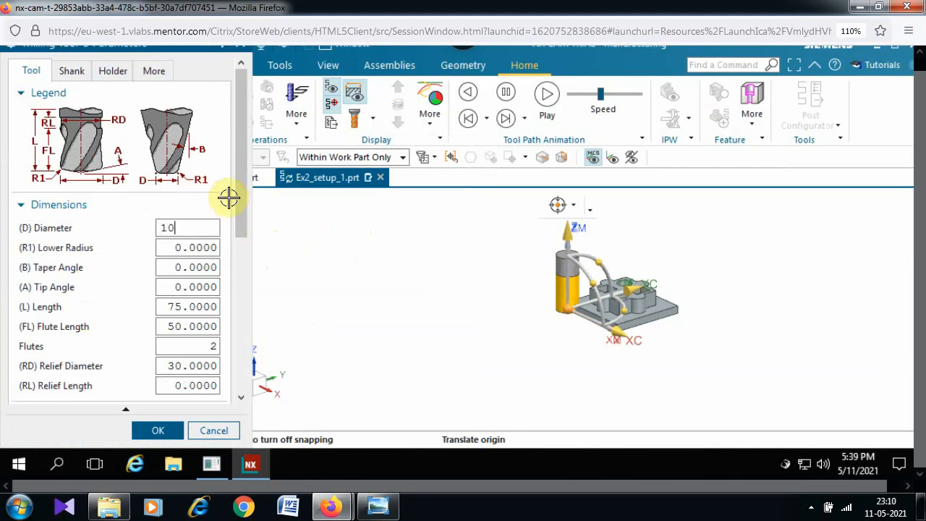
left_click_drag(240, 197, 236, 316)
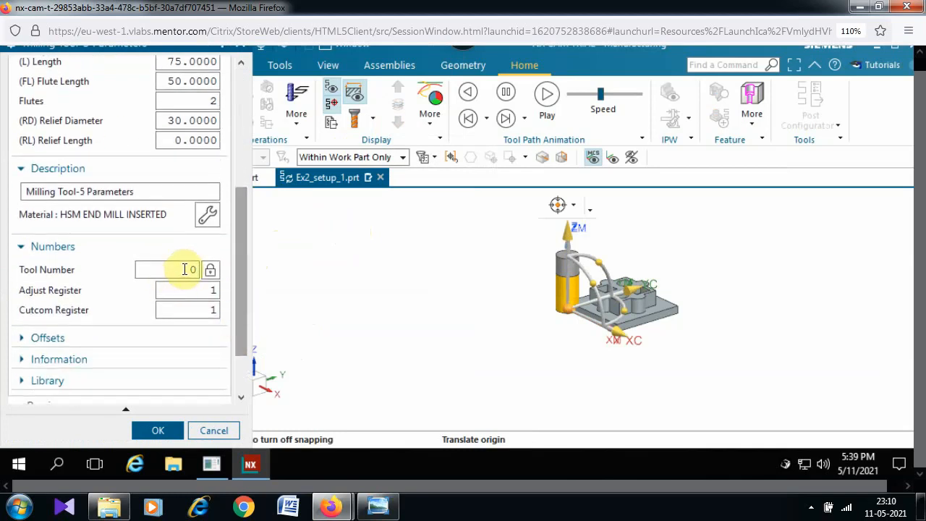
double_click(185, 269)
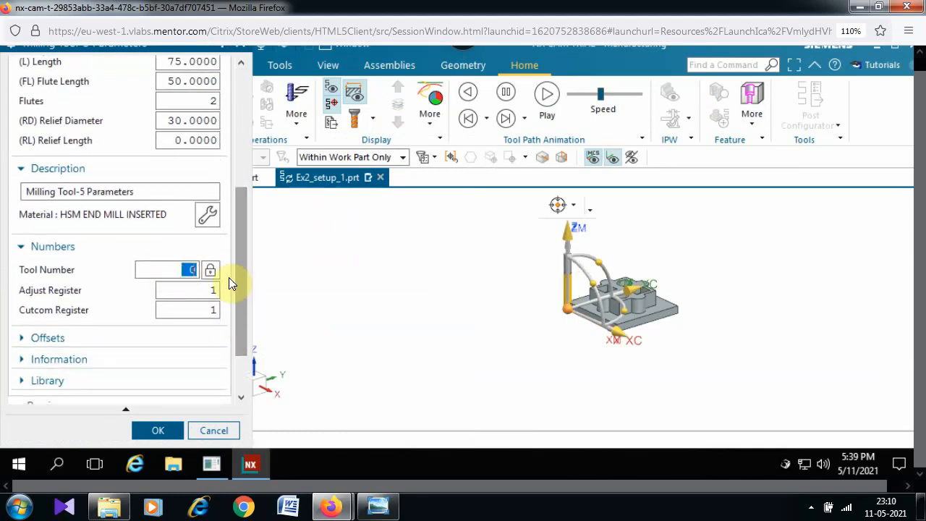
type("1")
left_click(152, 433)
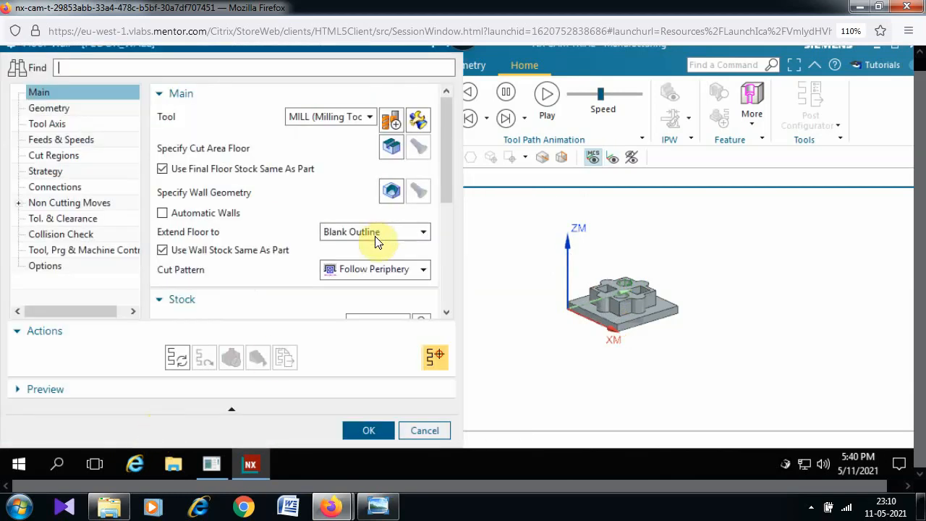
Set the Floor Wall operation's geometry parent to WORKPIECE.
left_click(46, 109)
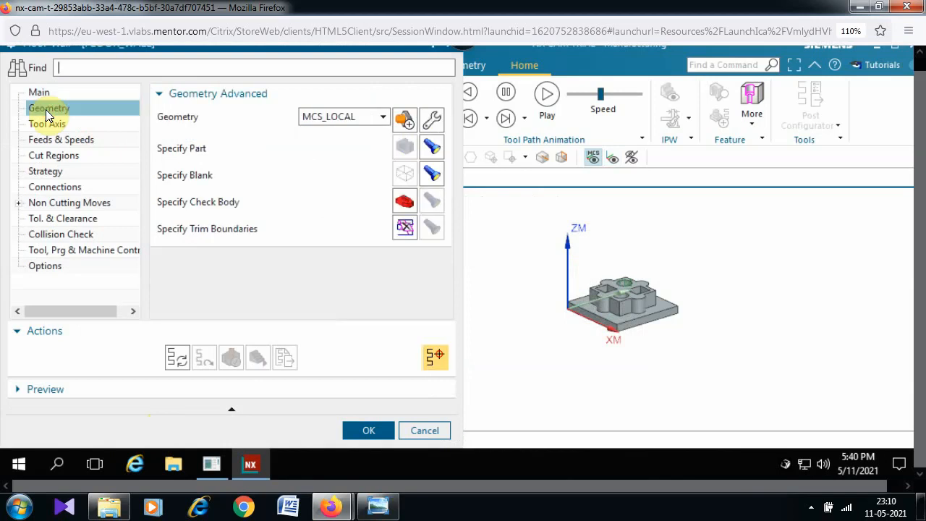
left_click(382, 118)
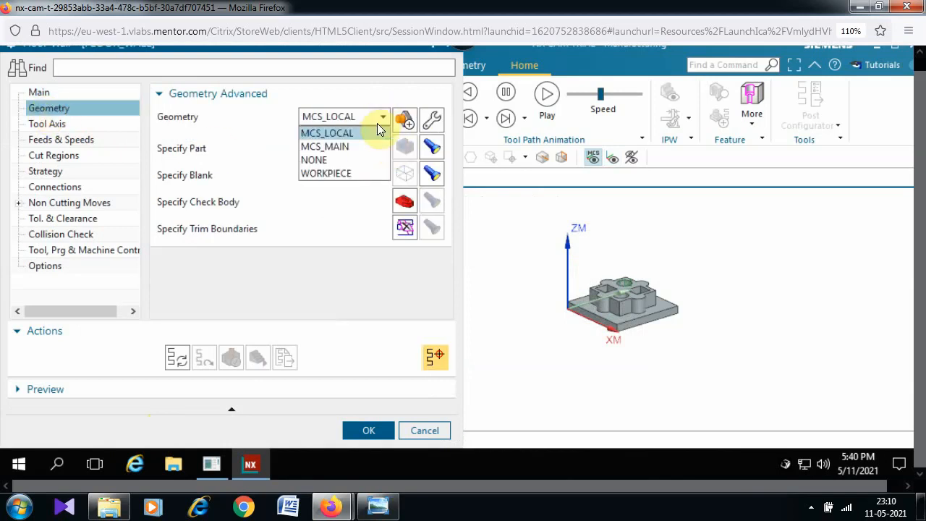
left_click(340, 174)
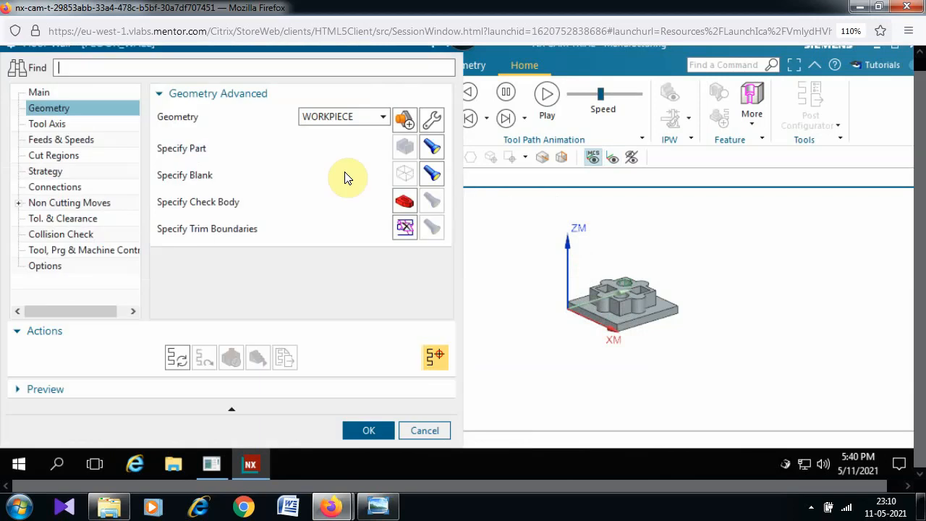
Specify the base plate's upper face around the boss as the cut area floor and generate the tool path.
left_click(44, 92)
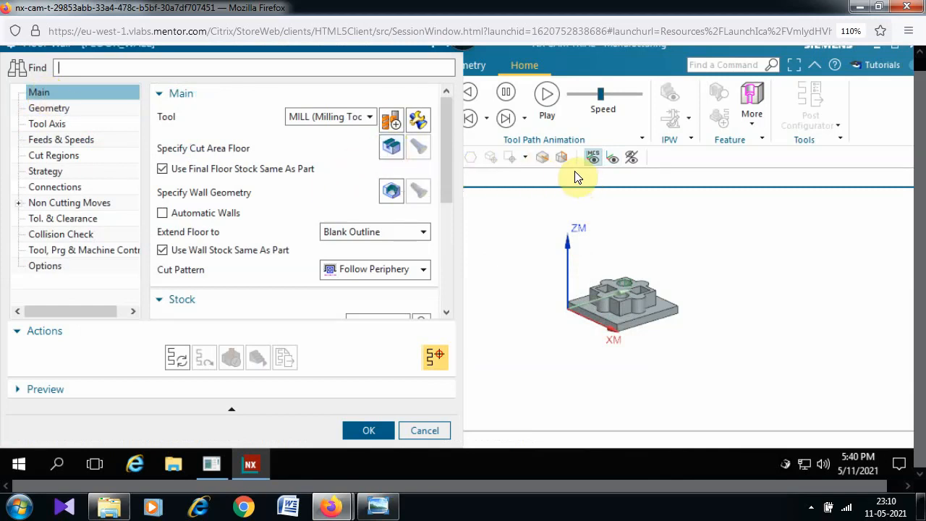
scroll(673, 231, "up", 2)
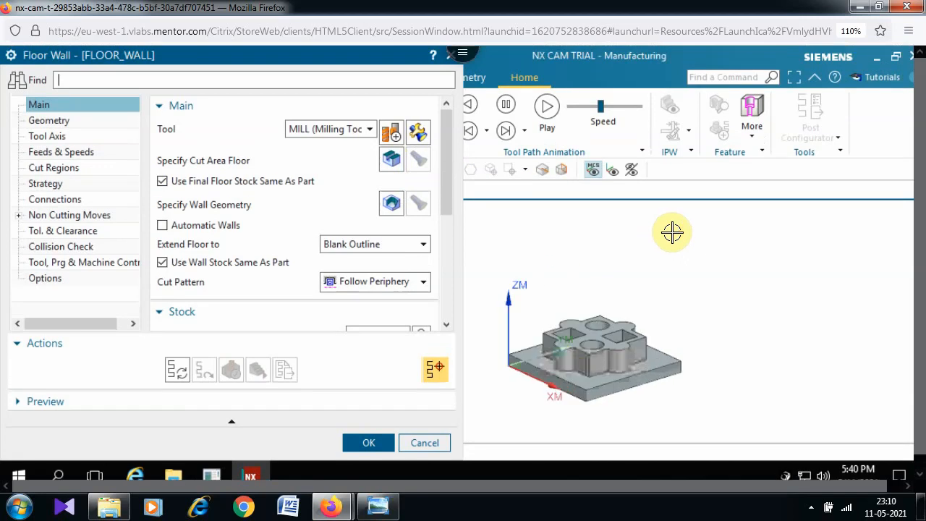
left_click(391, 159)
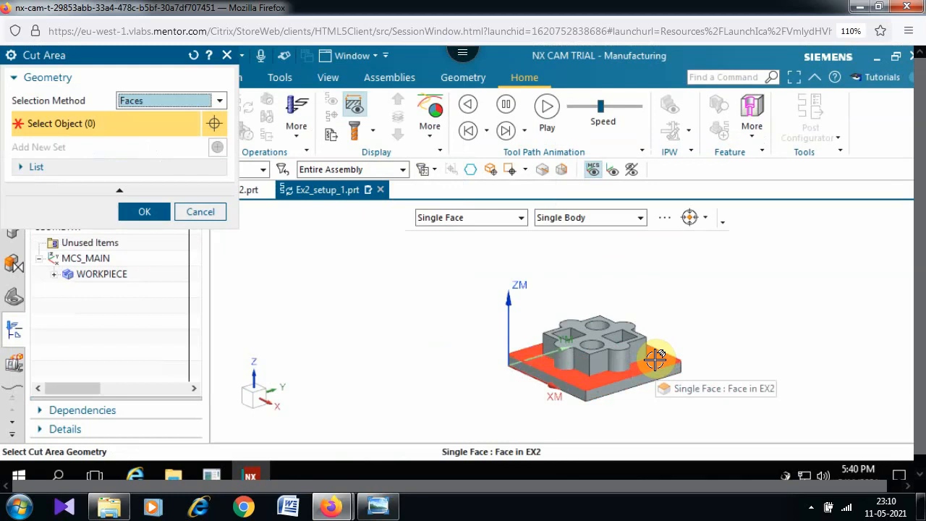
left_click(655, 360)
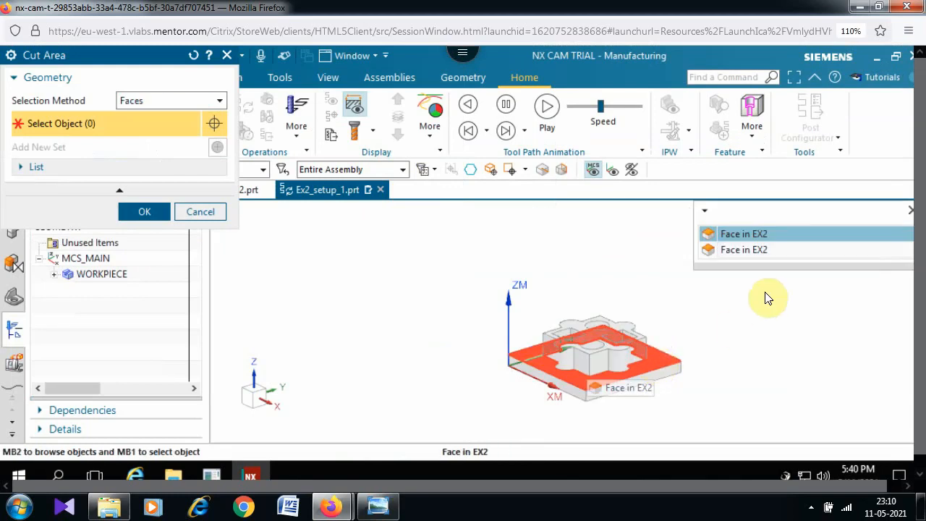
left_click(767, 235)
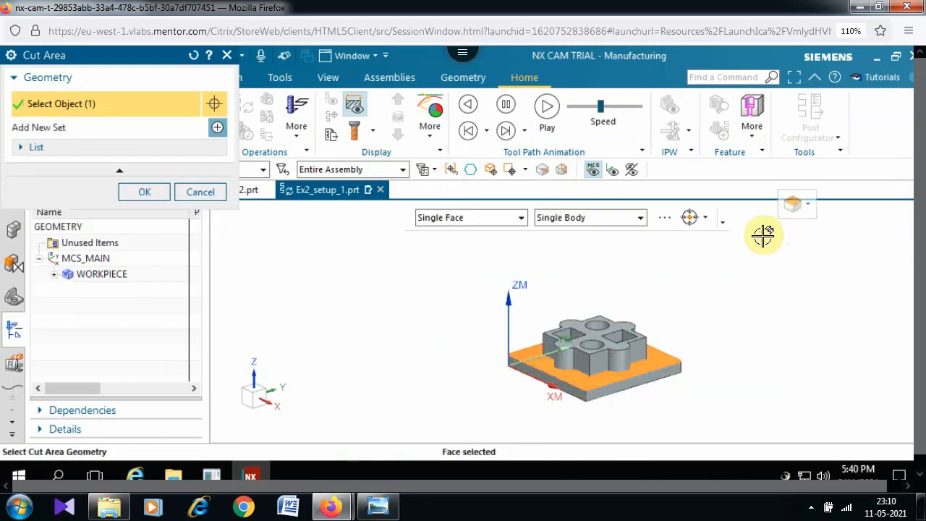
left_click(142, 192)
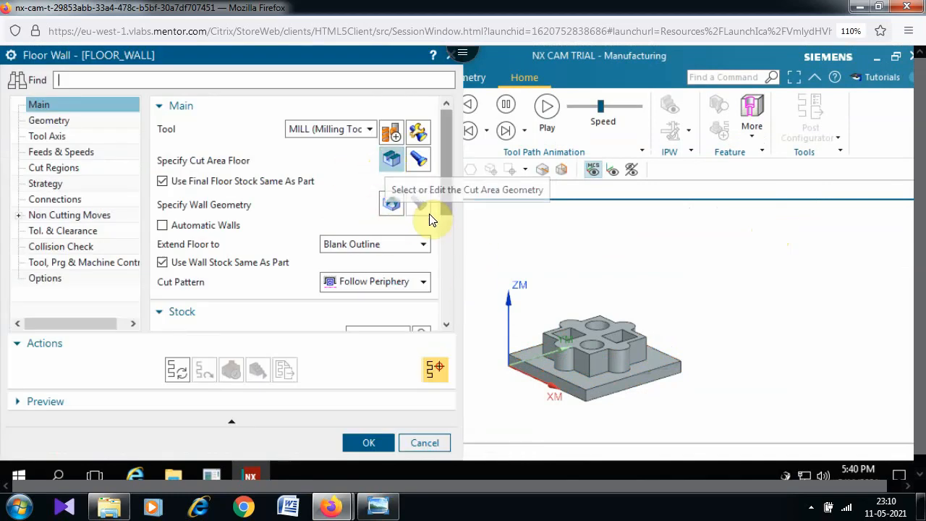
left_click(181, 369)
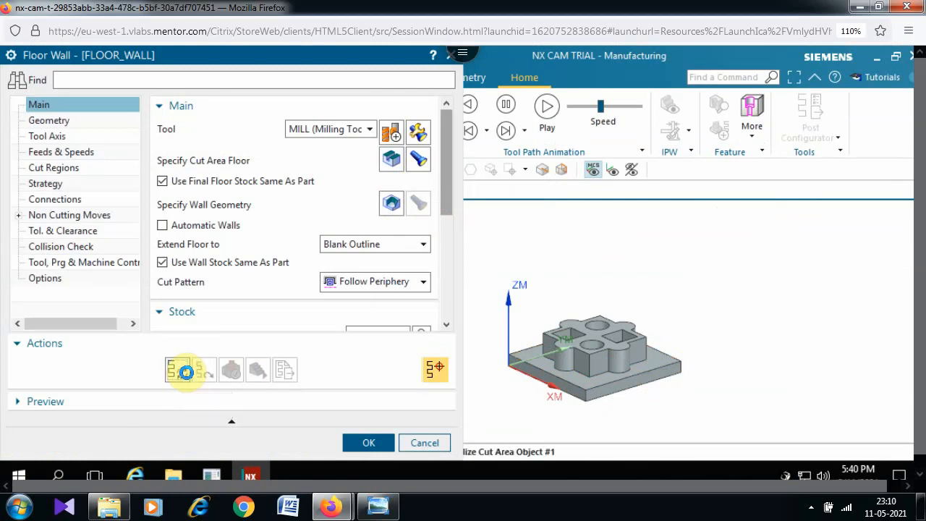
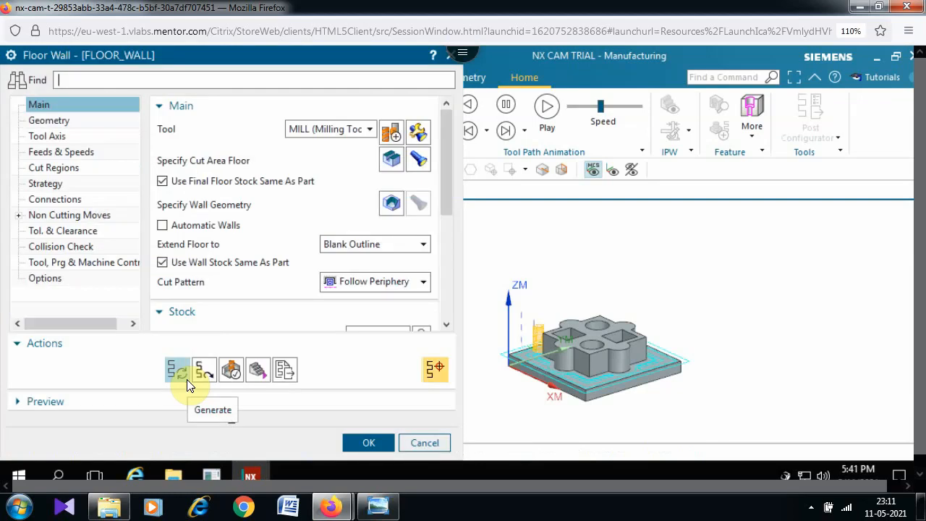
Verify the FLOOR_WALL tool path by playing its 3D Dynamic material removal simulation at animation speed 3.
left_click(231, 372)
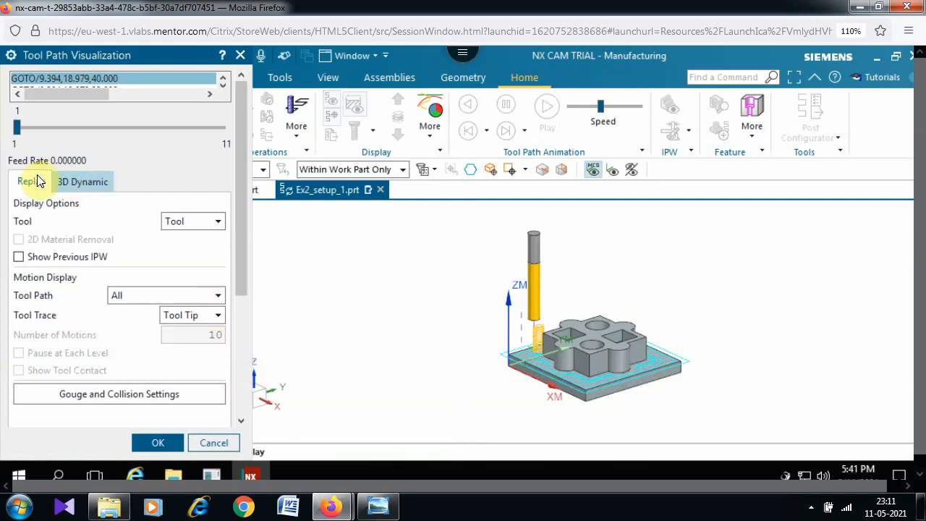
left_click(75, 182)
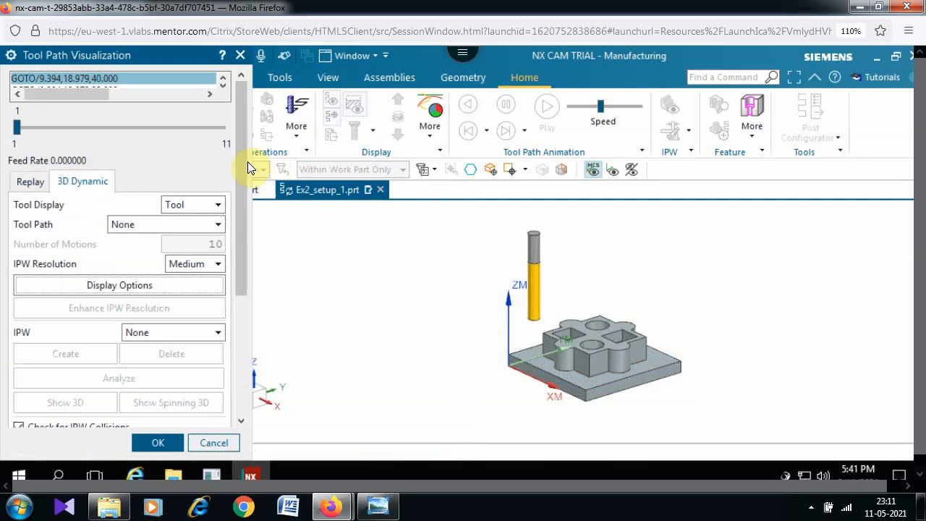
left_click_drag(241, 157, 239, 424)
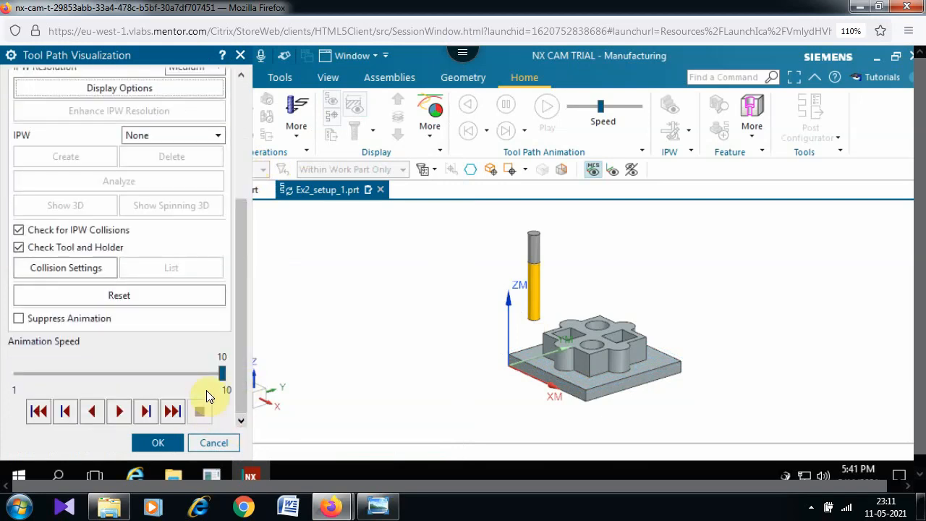
left_click_drag(221, 377, 60, 372)
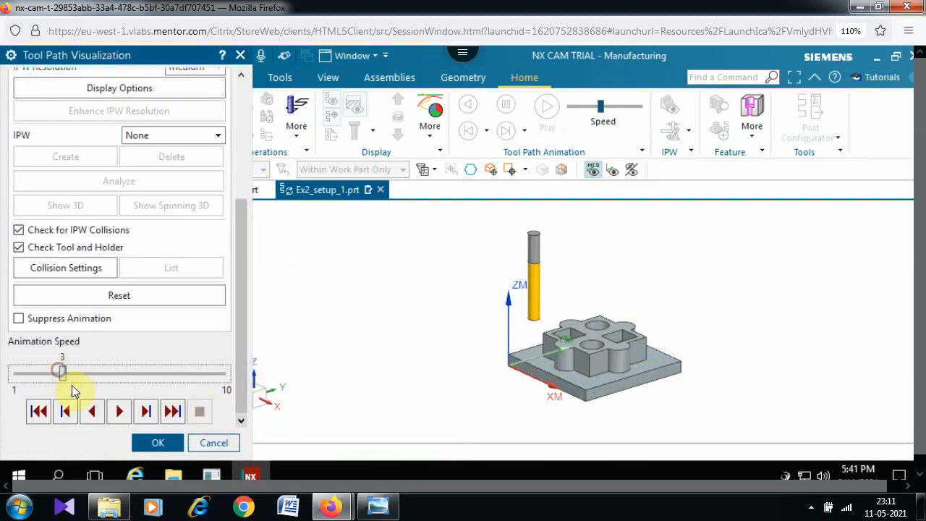
left_click(117, 410)
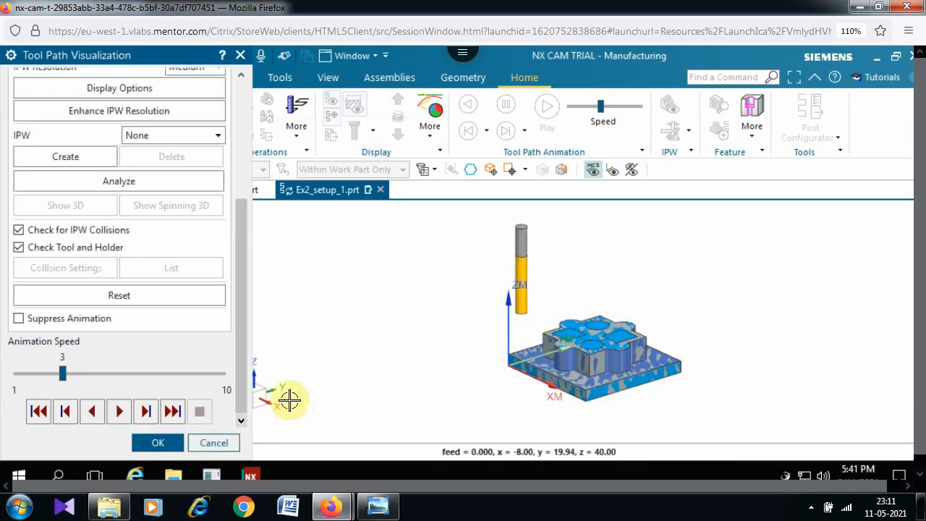
left_click(154, 441)
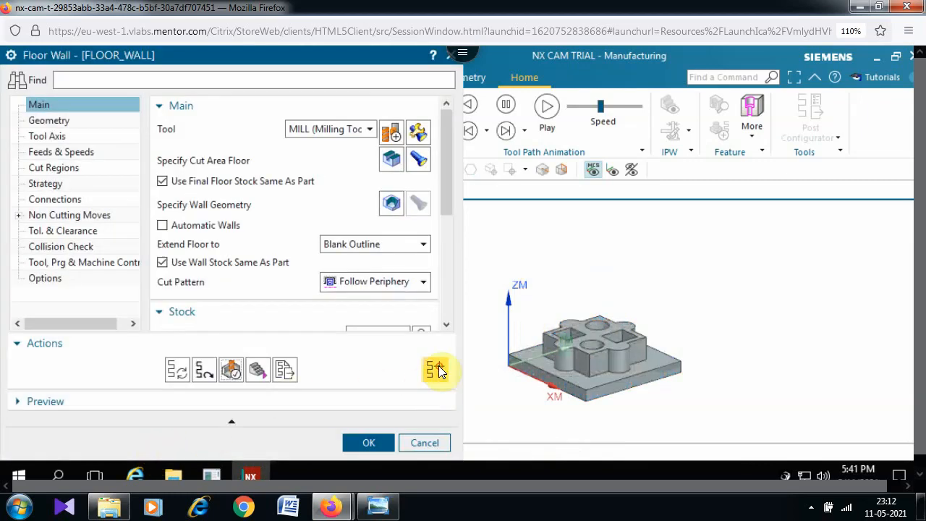
Accept the FLOOR_WALL operation and create a second mill_planar Floor Wall operation named FLOOR_WALL_1.
scroll(452, 293, "down", 5)
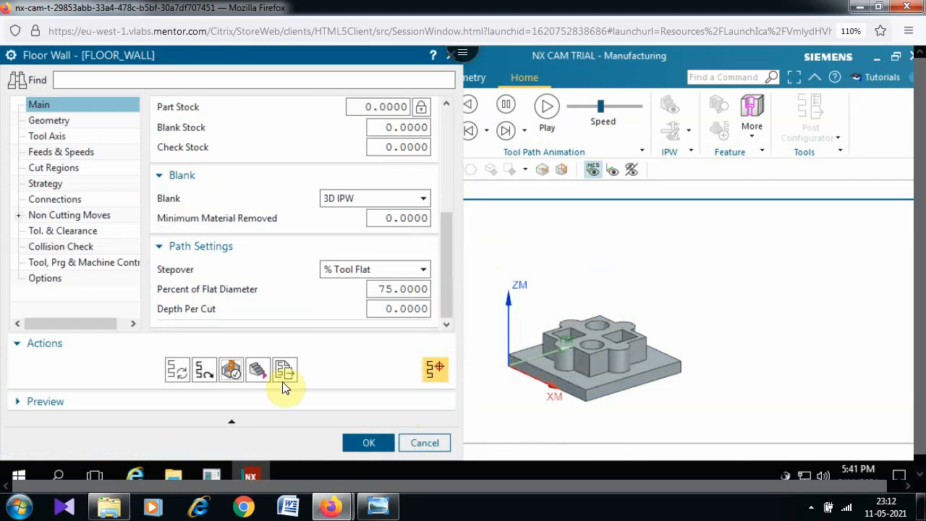
left_click(370, 444)
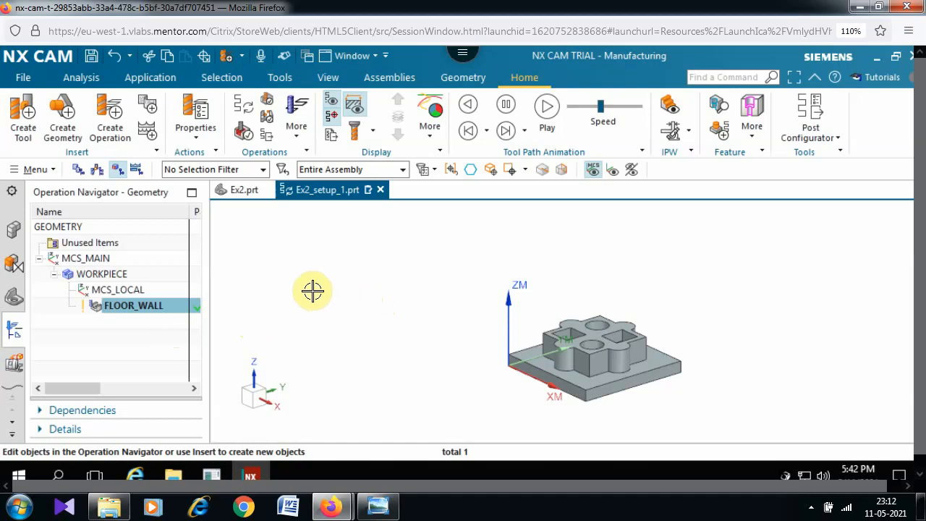
left_click(115, 117)
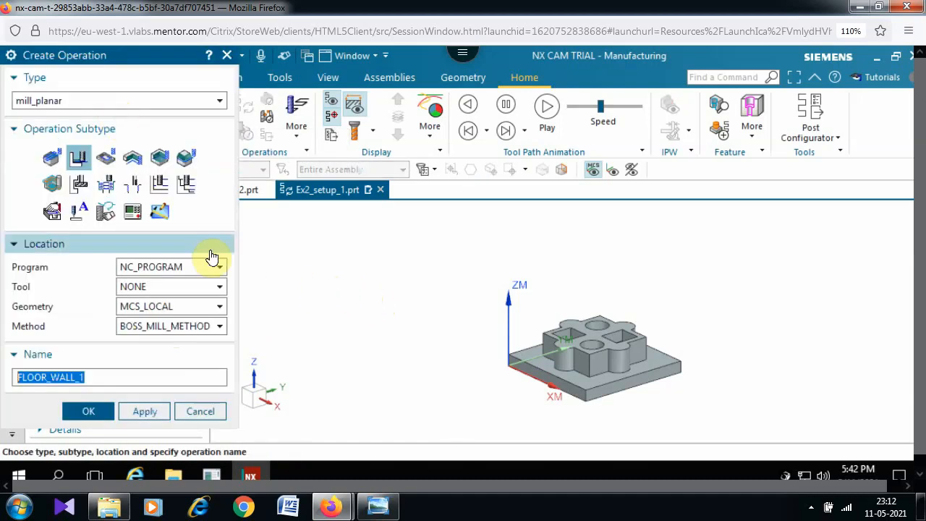
left_click(79, 157)
left_click(81, 411)
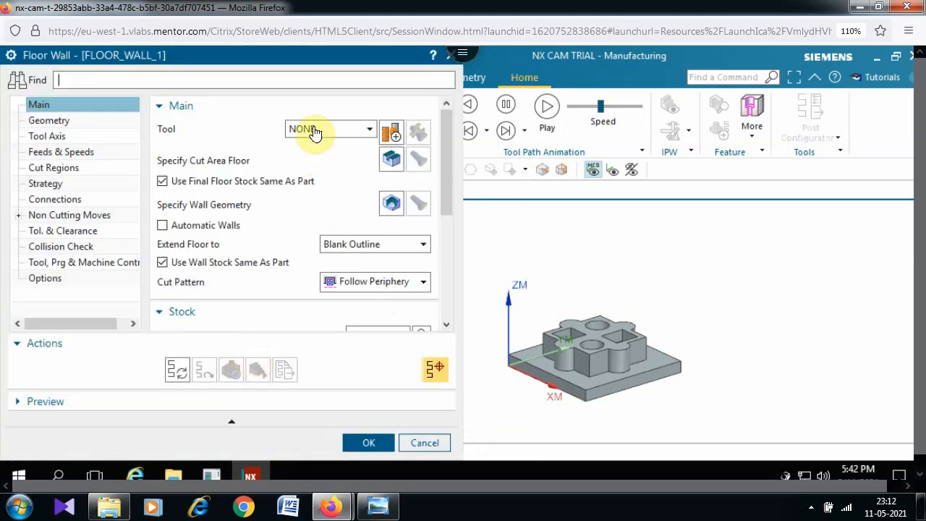
Create a MILL_1 milling tool for the operation with an 8 mm diameter and tool number 2.
left_click(398, 134)
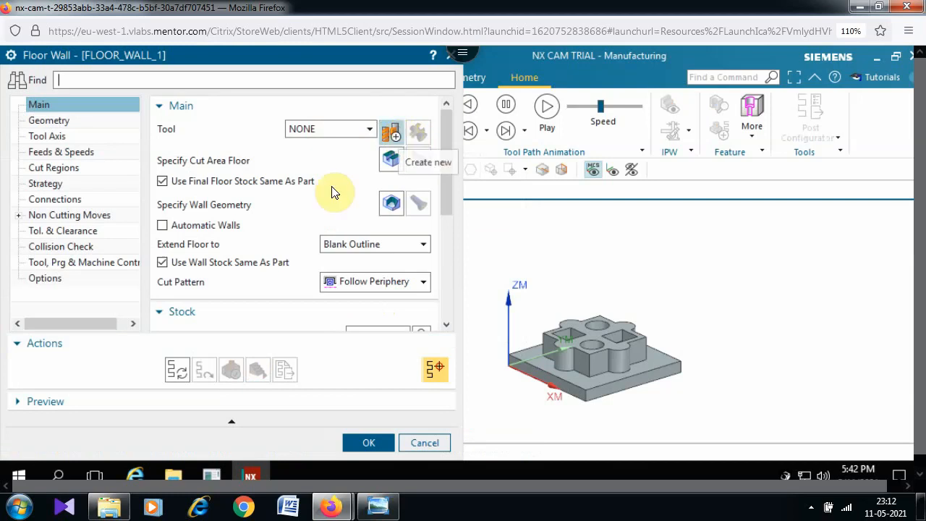
left_click(51, 216)
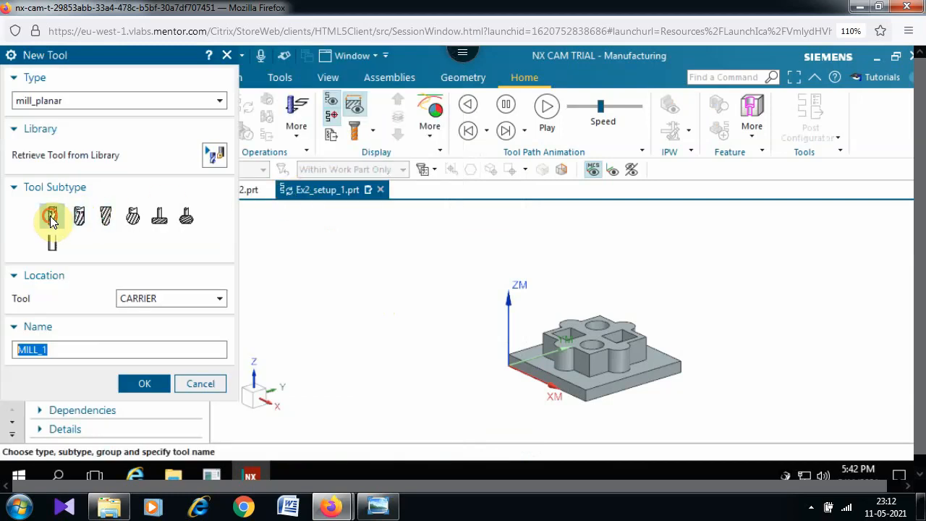
left_click(146, 383)
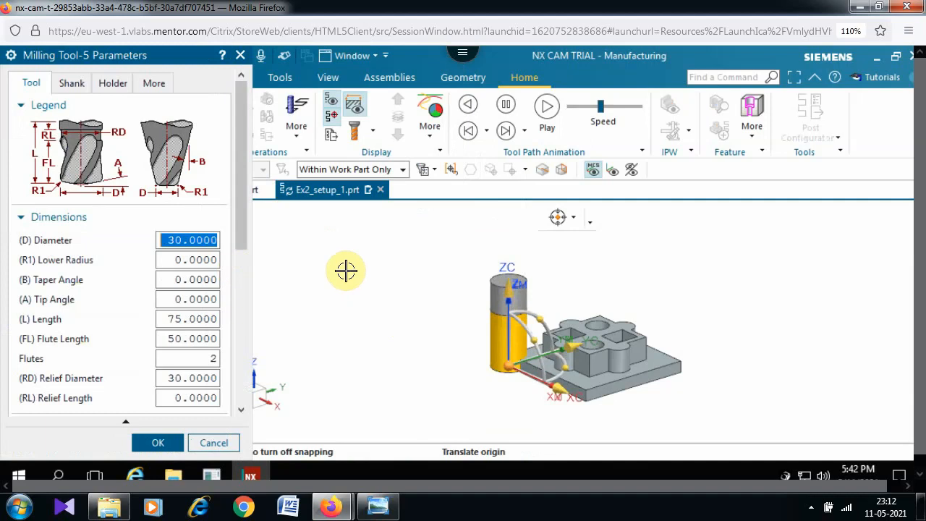
type("8")
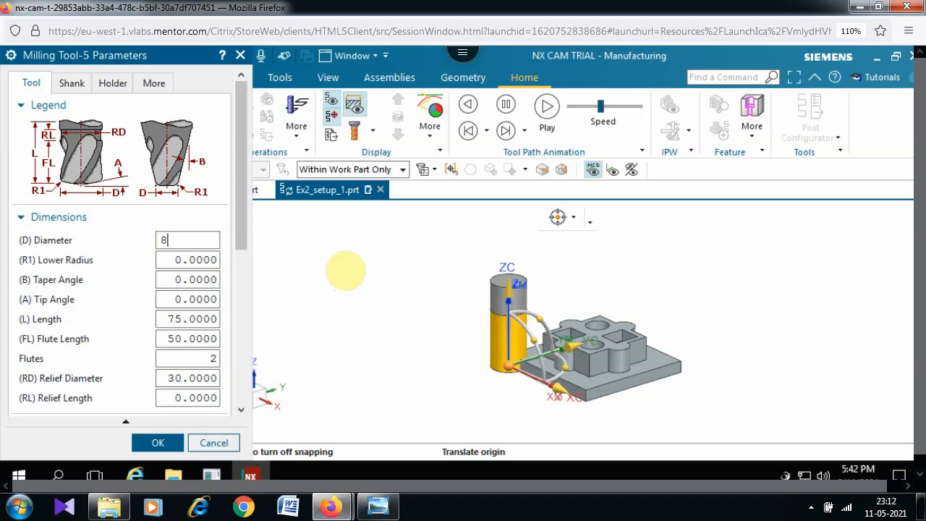
key("Tab")
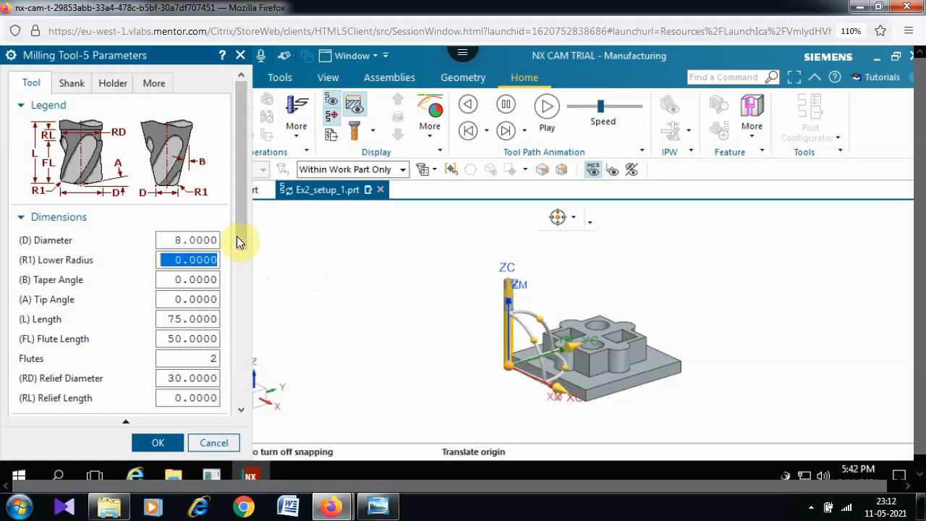
left_click_drag(237, 236, 241, 399)
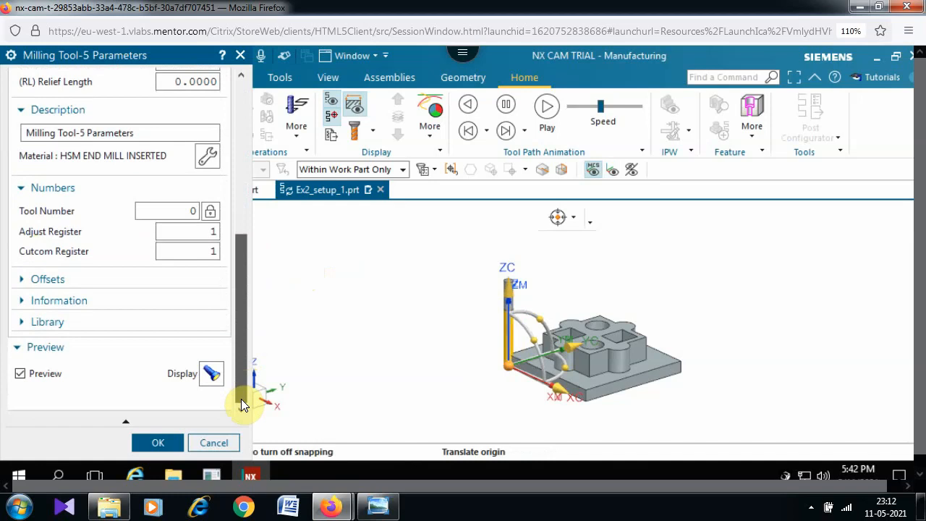
double_click(193, 211)
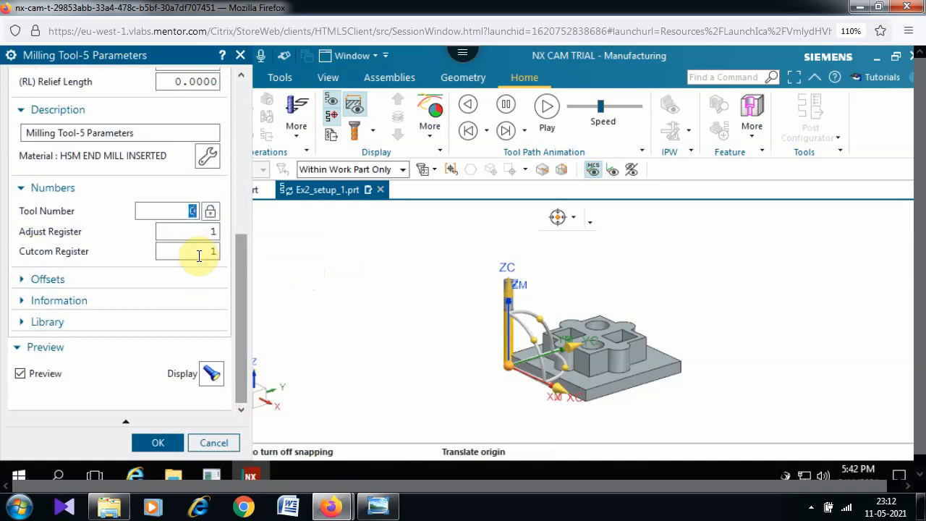
type("4")
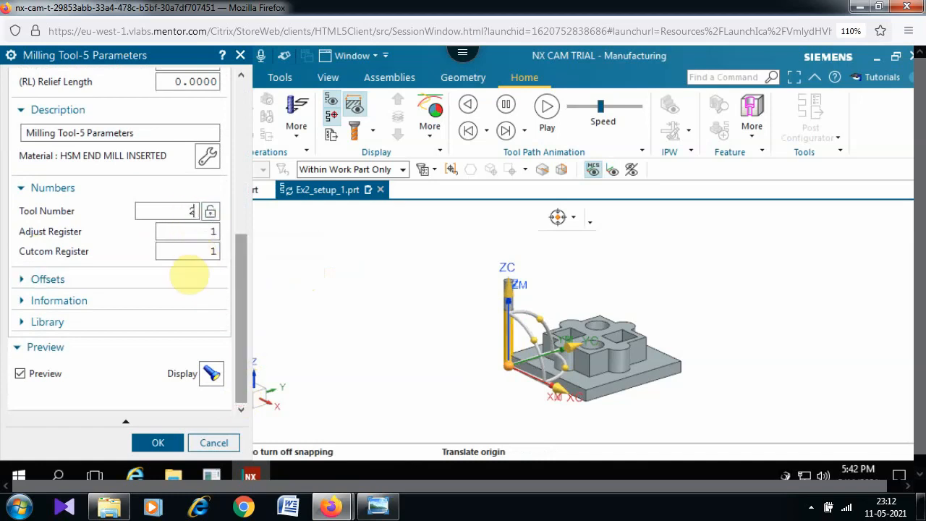
left_click(157, 444)
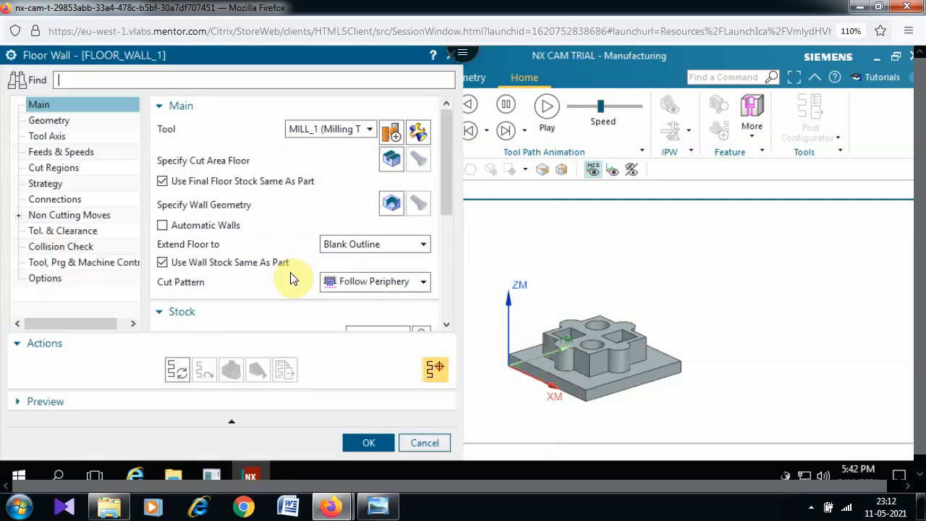
Set the FLOOR_WALL_1 operation's geometry parent to WORKPIECE.
left_click(48, 120)
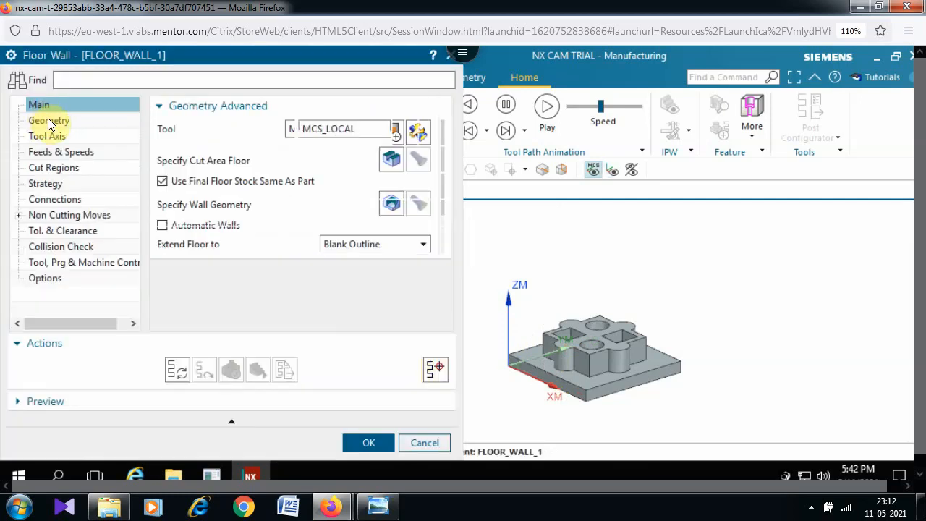
left_click(360, 128)
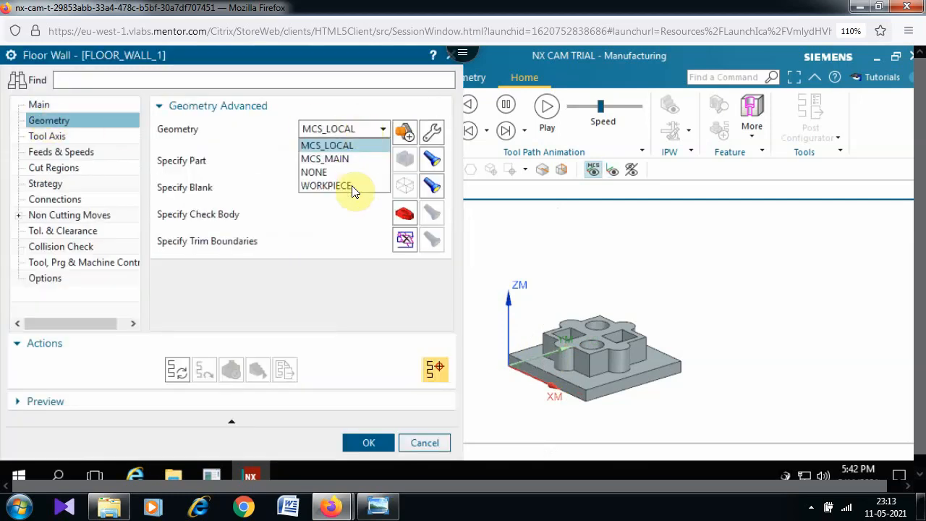
left_click(352, 186)
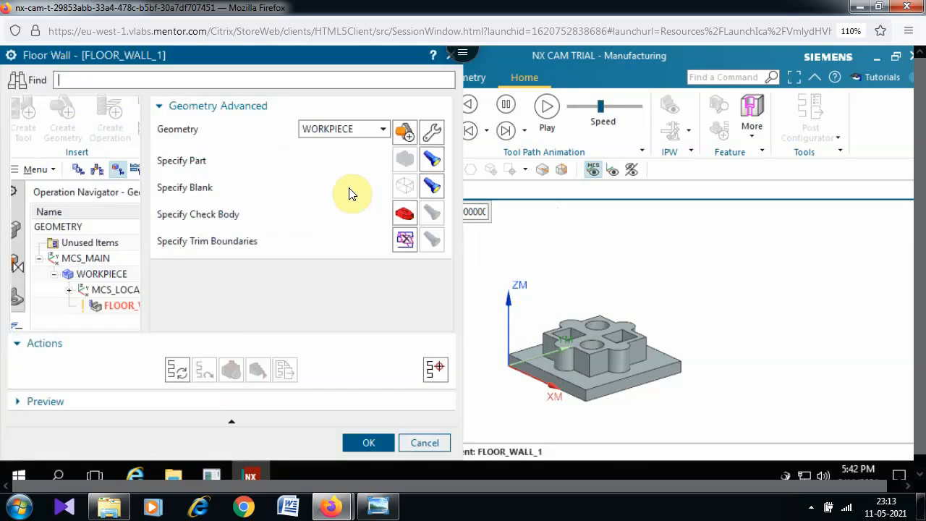
Specify the floor faces of the two square and two round pockets as the cut area floor and generate the tool path.
left_click(30, 107)
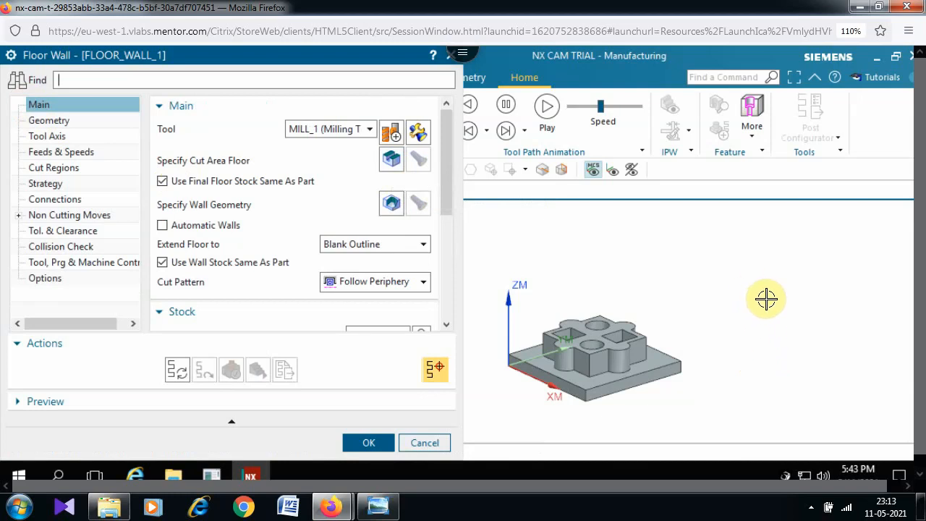
mouse_move(759, 321)
middle_mouse_down()
mouse_move(761, 335)
mouse_move(762, 318)
middle_mouse_up()
scroll(764, 321, "up", 1)
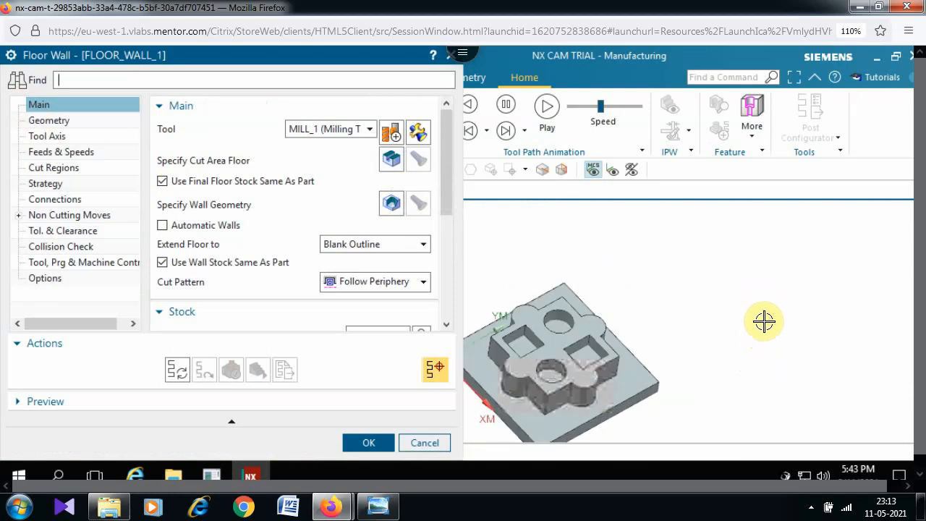
scroll(765, 320, "up", 2)
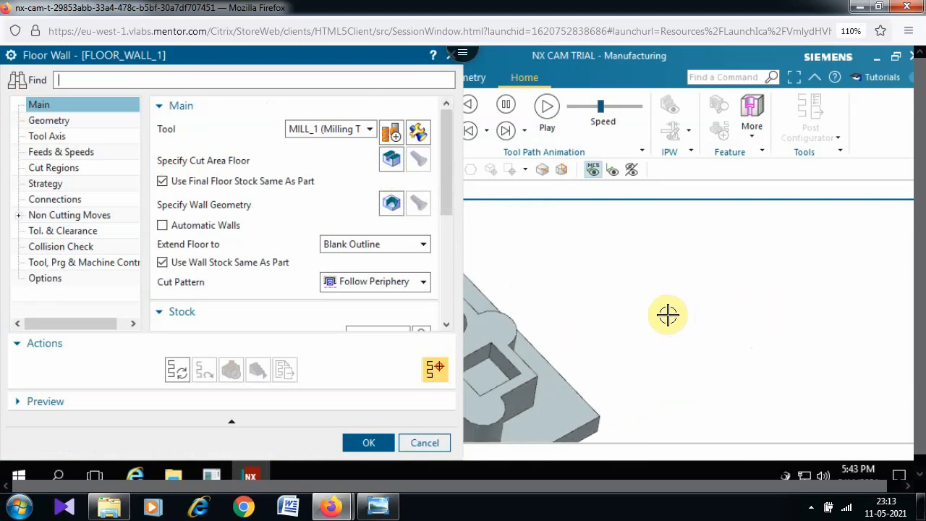
middle_click_drag(671, 315, 855, 322, "ctrl")
mouse_move(611, 320)
middle_mouse_down("ctrl")
mouse_move(836, 326)
mouse_move(615, 314)
middle_mouse_up("ctrl")
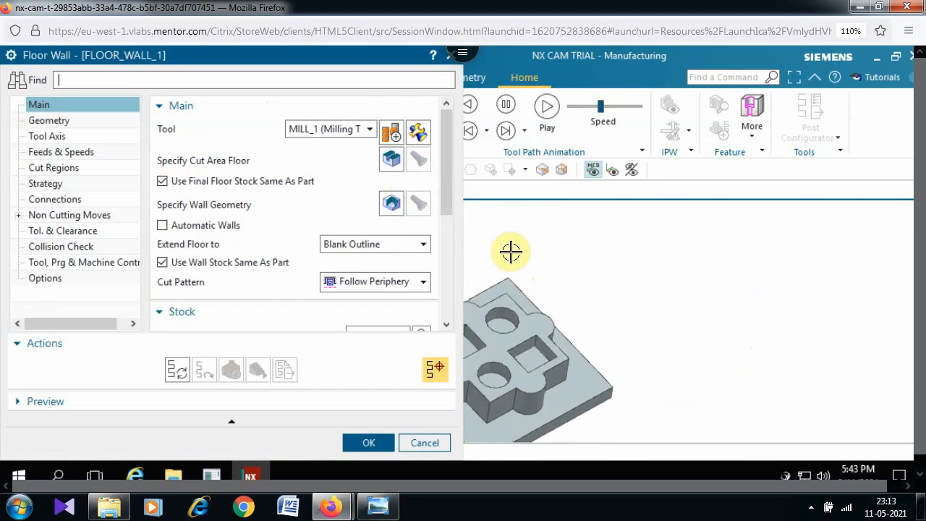
scroll(545, 257, "up", 1)
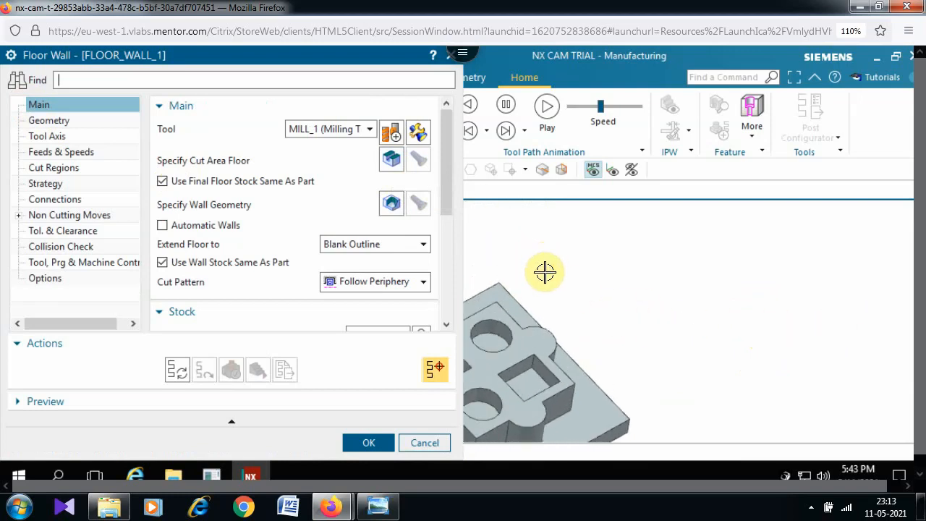
middle_click_drag(572, 275, 769, 244, "shift")
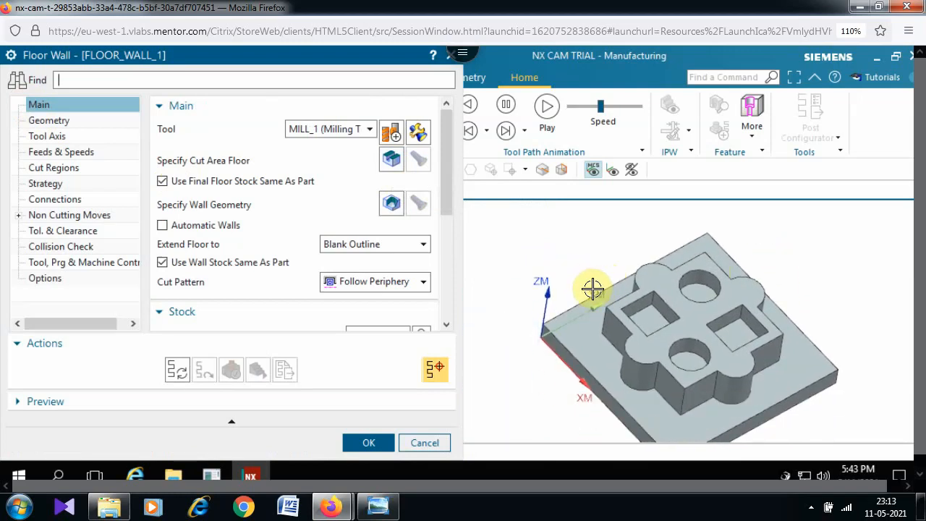
scroll(588, 288, "up", 2)
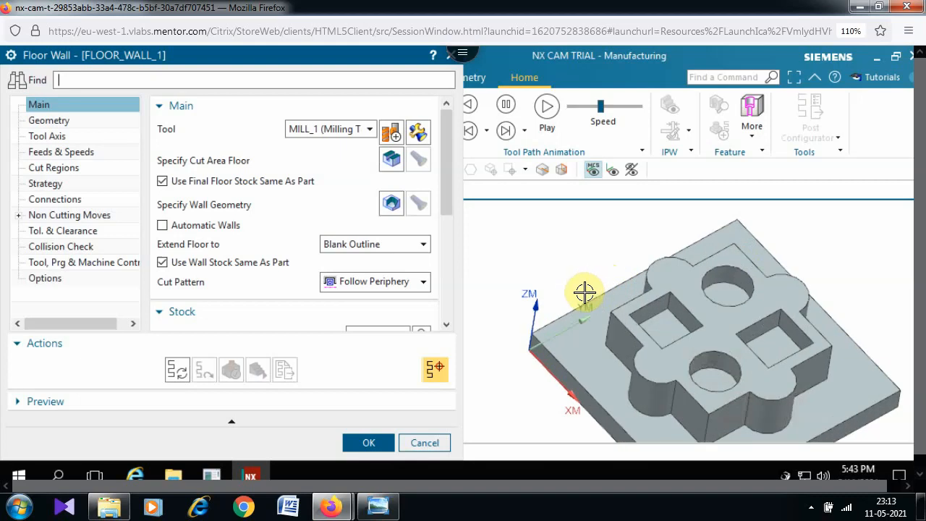
left_click(392, 157)
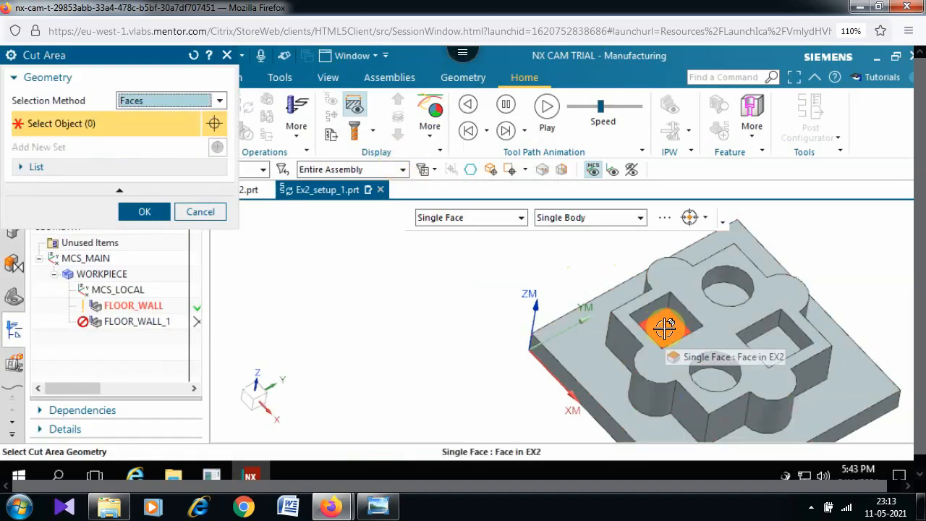
left_click(664, 329)
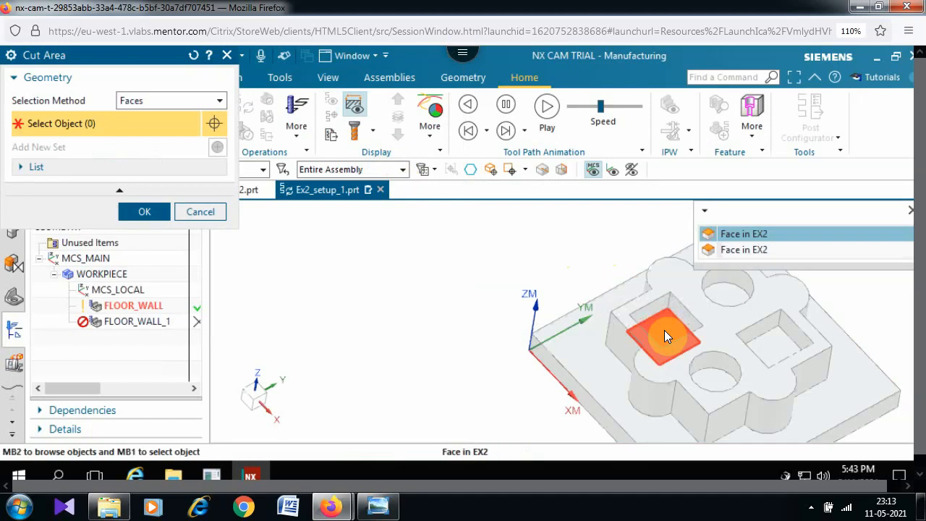
left_click(742, 229)
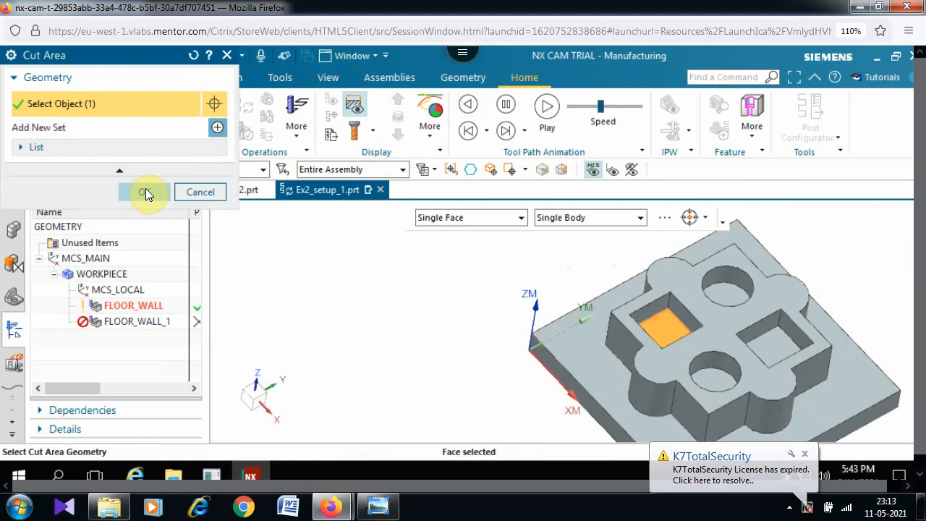
left_click(732, 295)
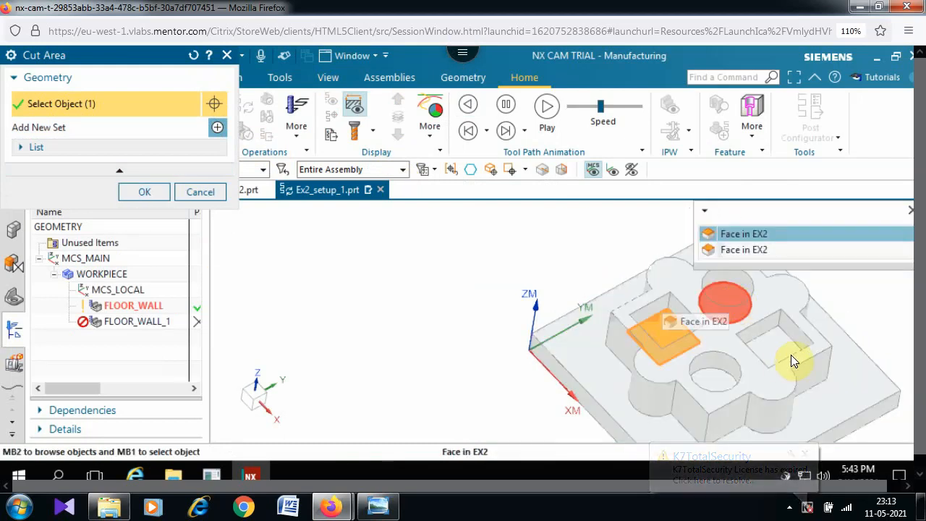
left_click(752, 234)
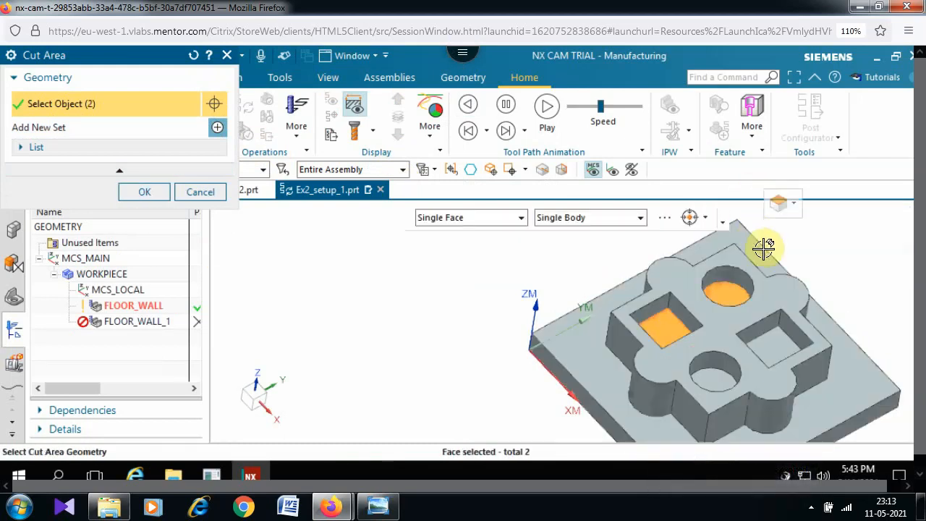
left_click(774, 348)
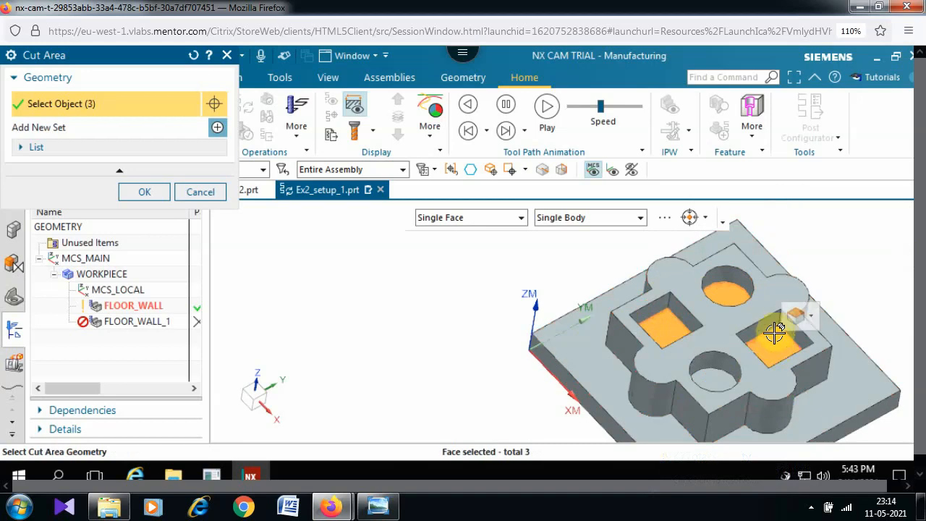
left_click(713, 372)
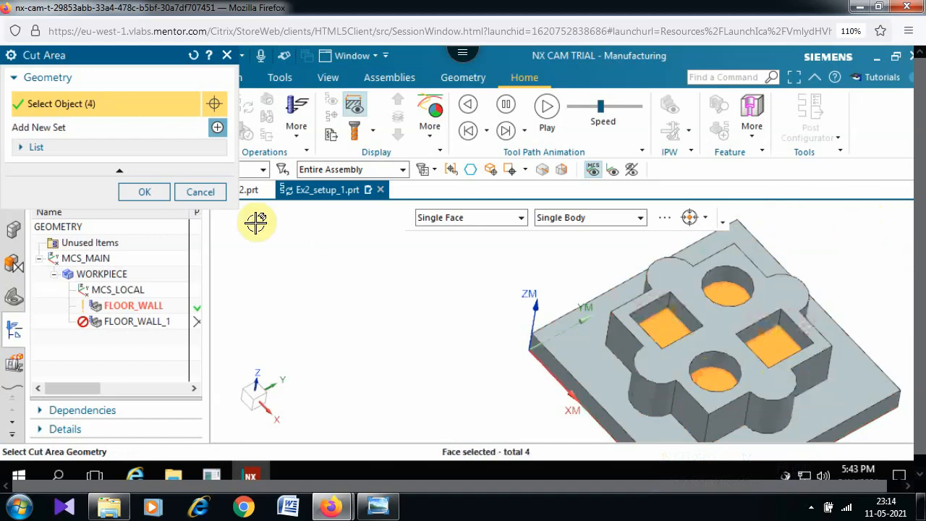
left_click(44, 148)
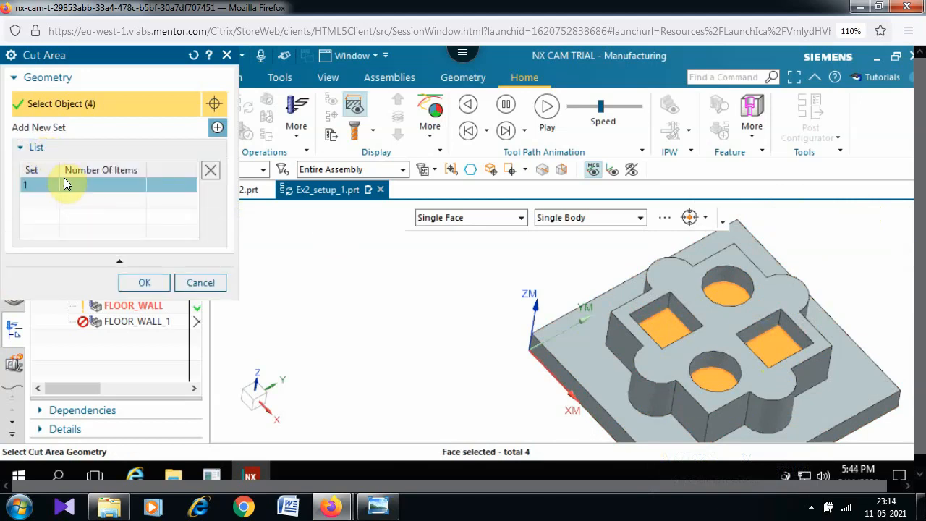
left_click(146, 283)
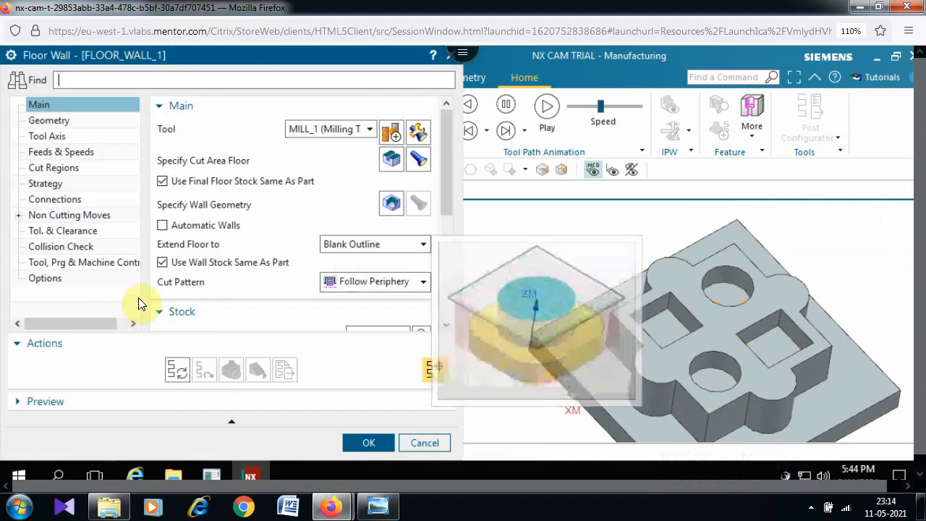
left_click(175, 367)
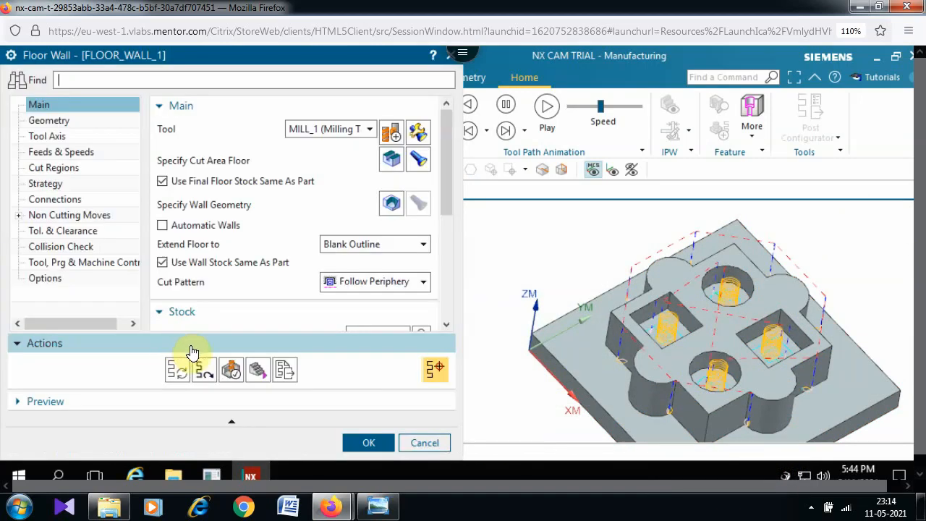
Simulate the FLOOR_WALL_1 tool path as a 3D Dynamic animation and accept the operation.
left_click(232, 371)
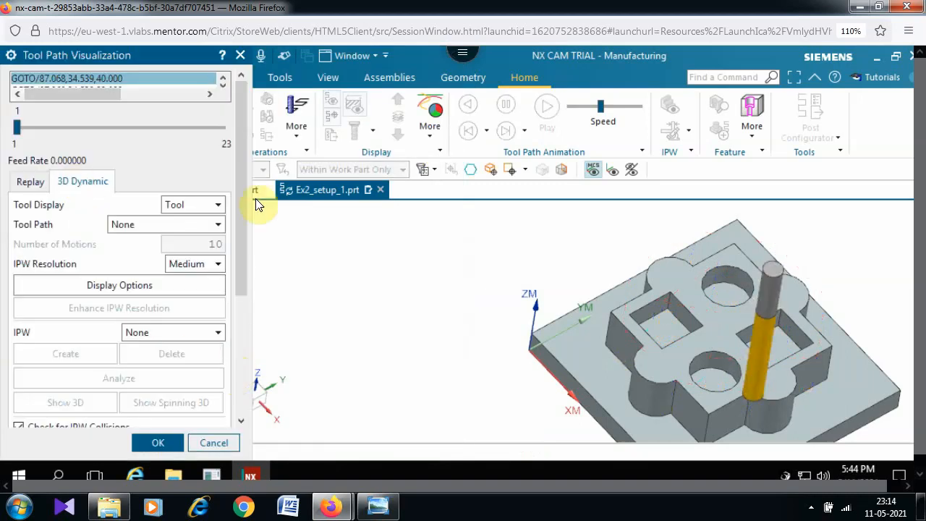
left_click_drag(244, 198, 253, 388)
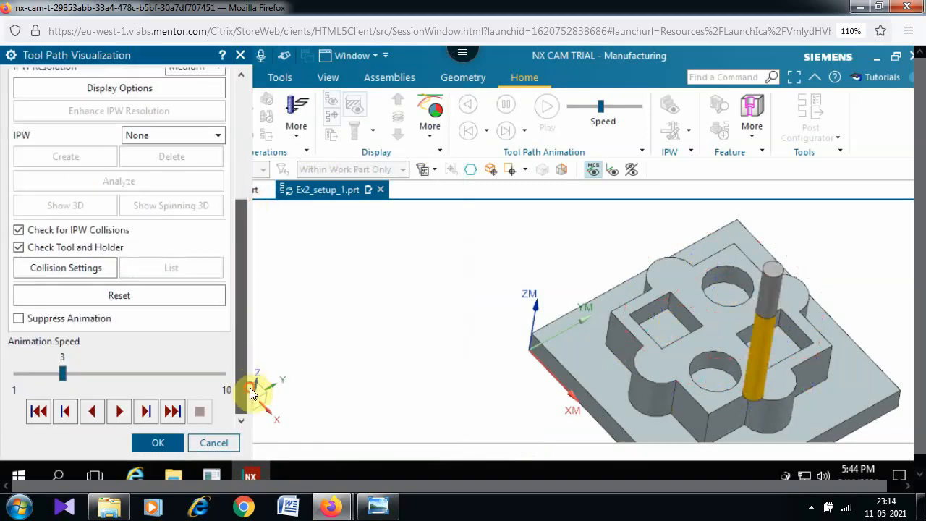
left_click(120, 411)
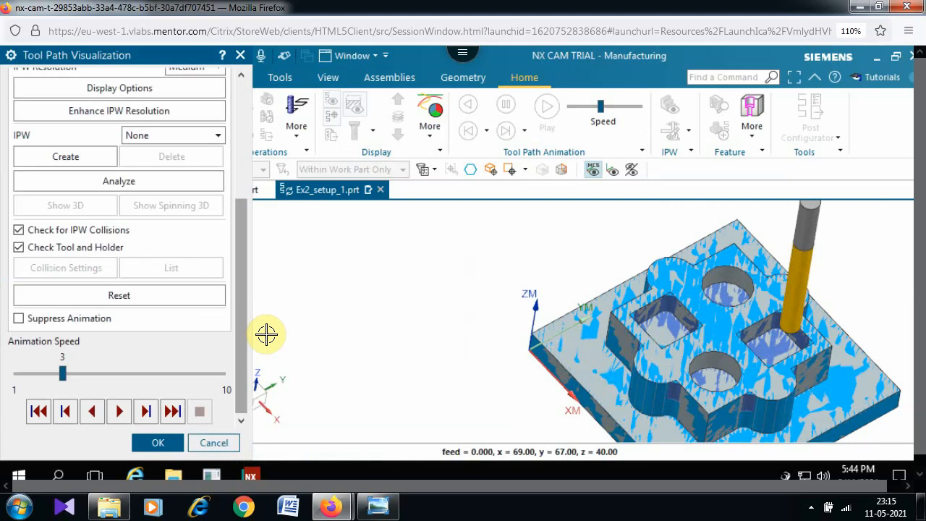
left_click(164, 439)
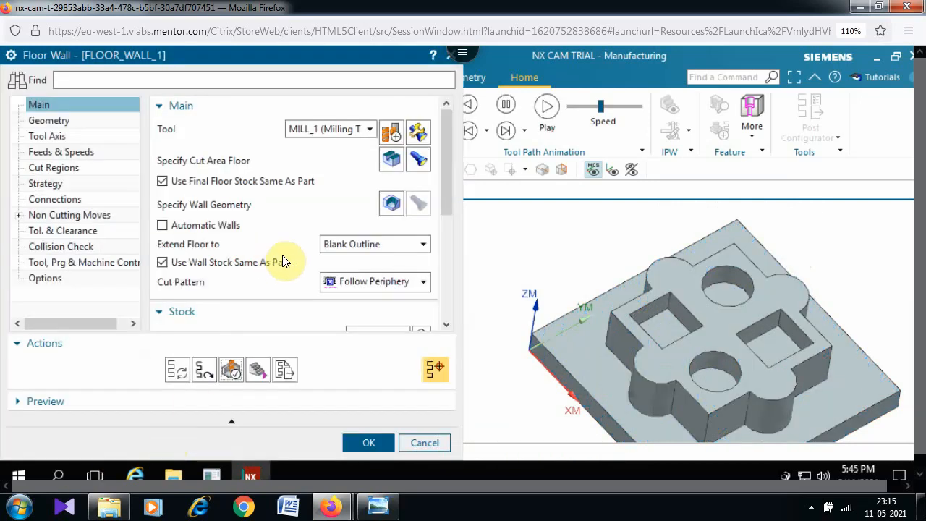
left_click(369, 443)
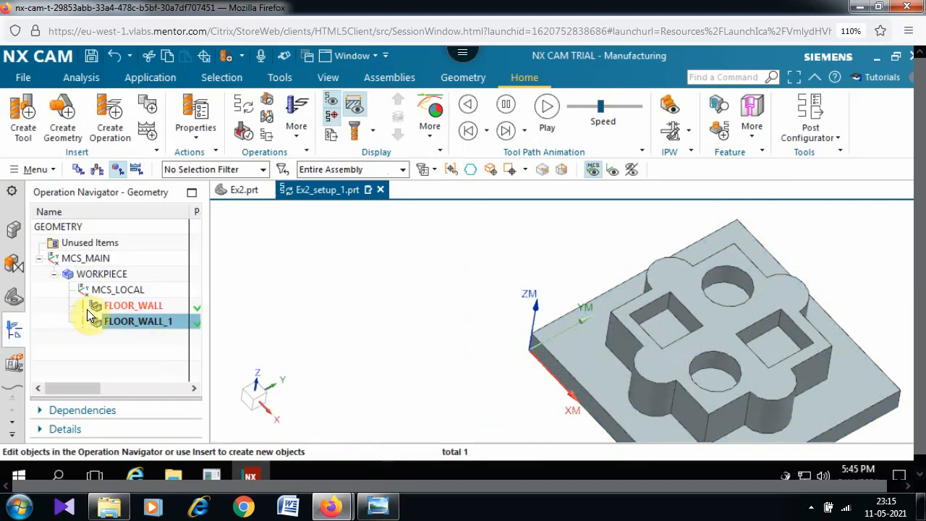
Post-process the FLOOR_WALL and FLOOR_WALL_1 operations with the MILL_3_AXIS postprocessor and review the generated NC code.
left_click(136, 307, "ctrl")
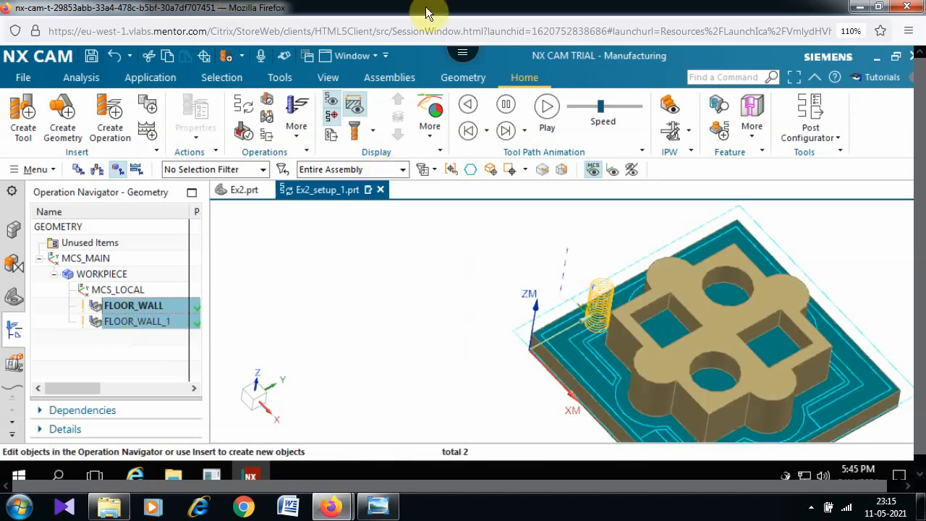
left_click(810, 109)
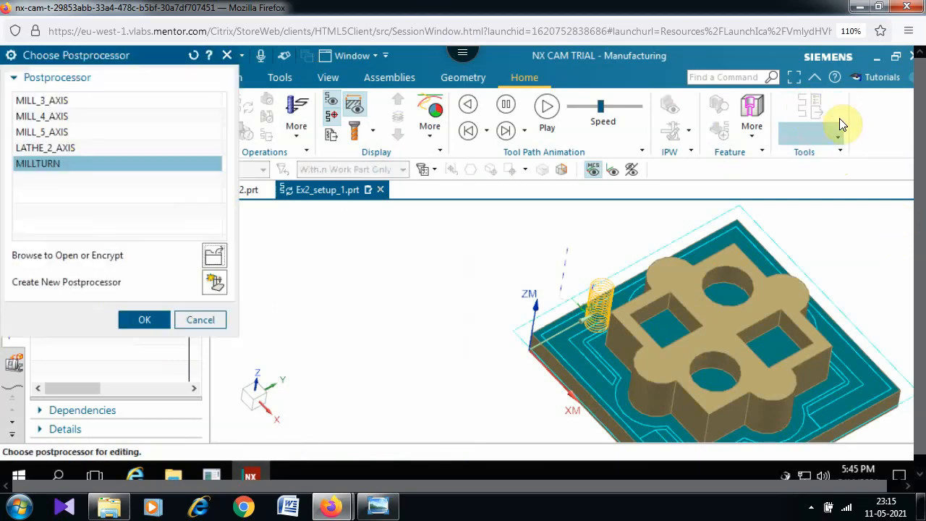
left_click(56, 101)
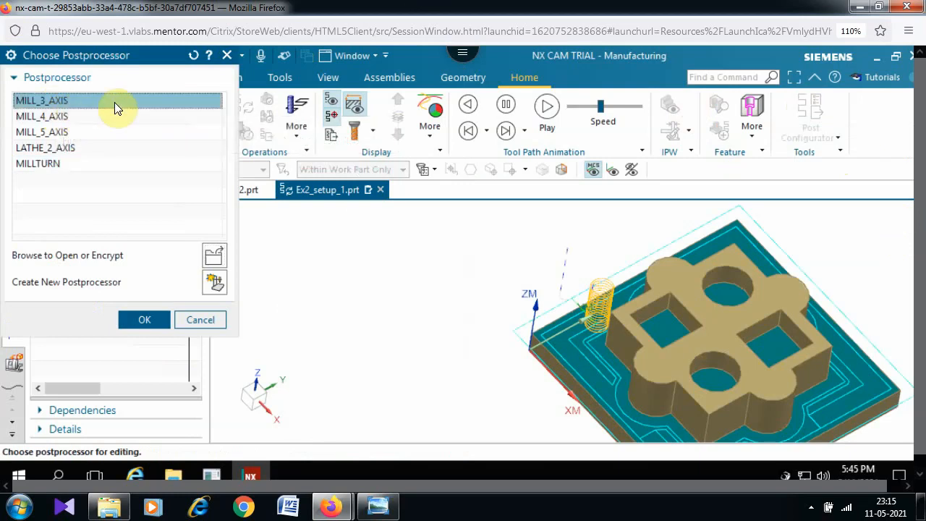
left_click(144, 320)
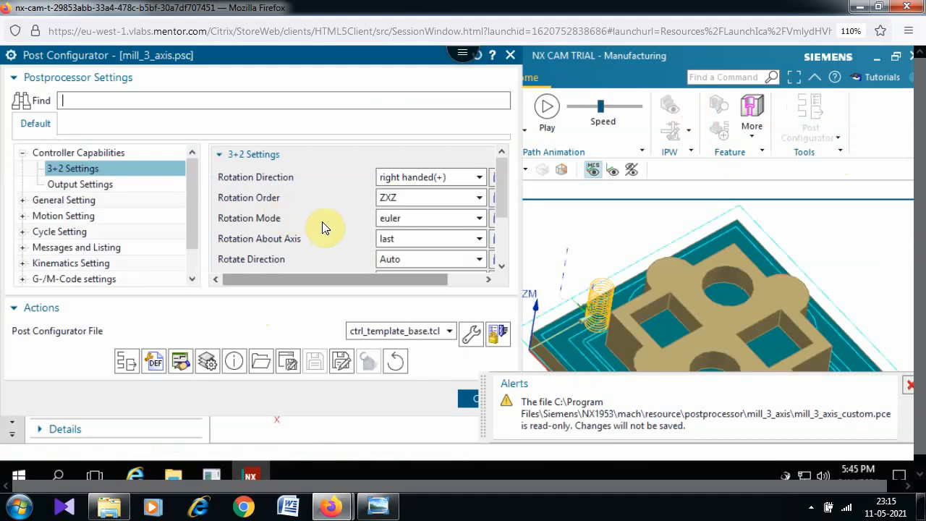
left_click(127, 362)
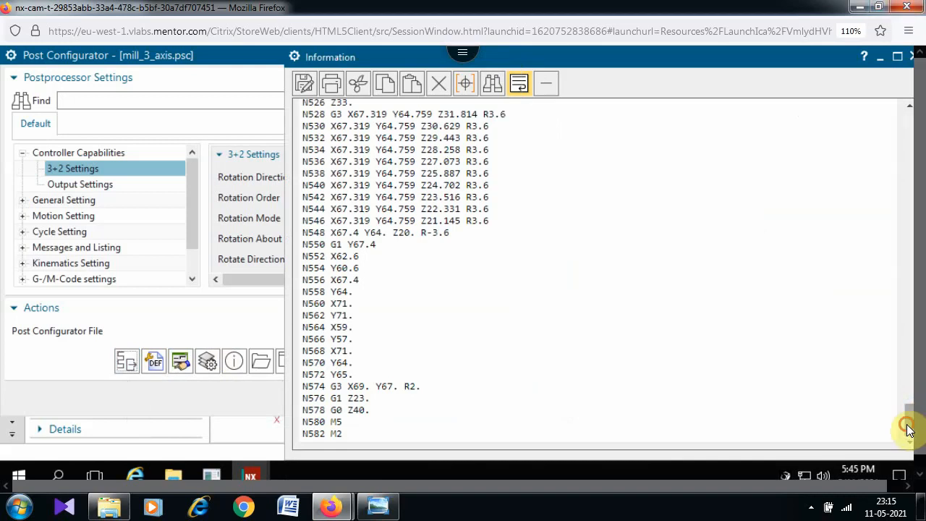
left_click_drag(910, 427, 917, 113)
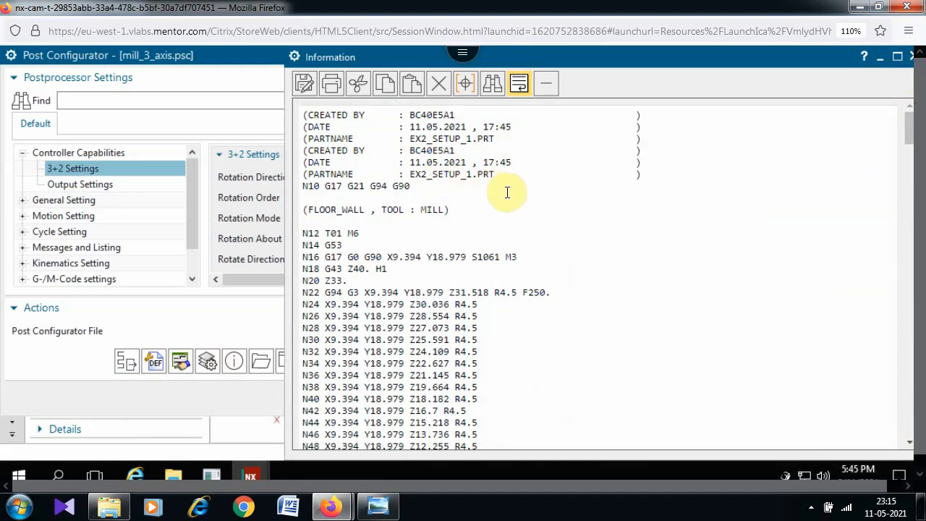
scroll(511, 195, "down", 3)
scroll(516, 193, "up", 3)
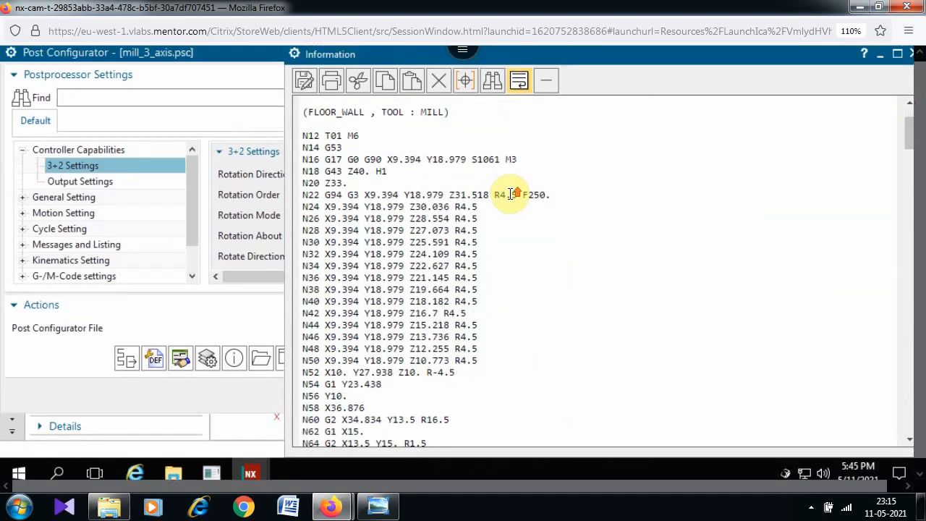
Try to save the NC code listing as the text document ex2.txt in the GR folder on drive C.
left_click(303, 84)
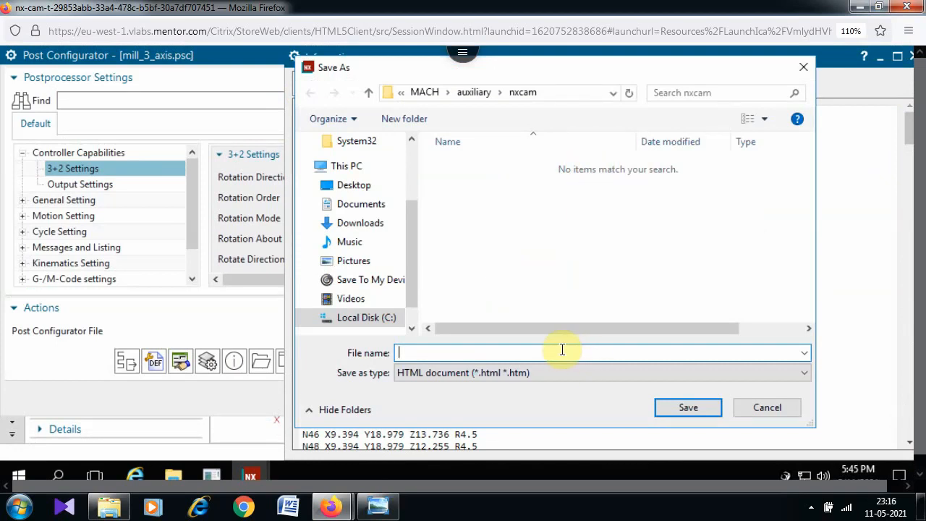
type("ex2")
left_click(683, 375)
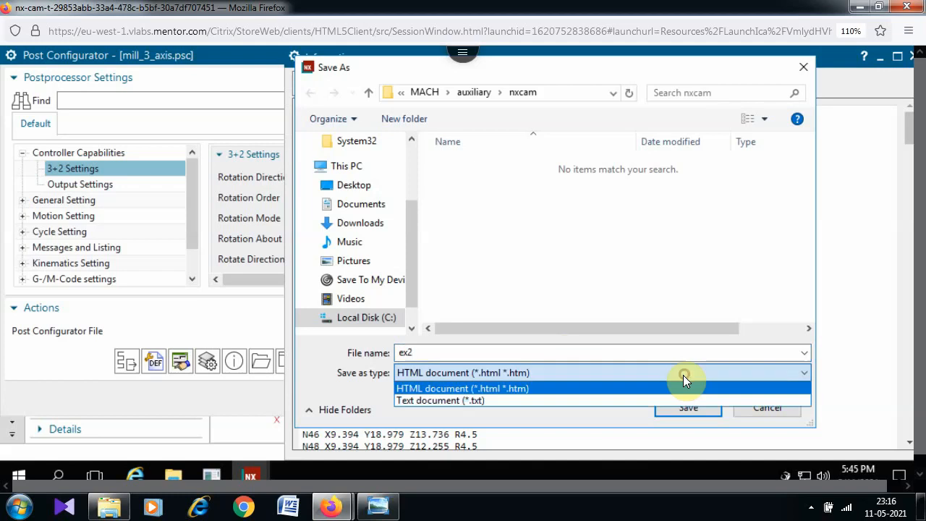
left_click(546, 400)
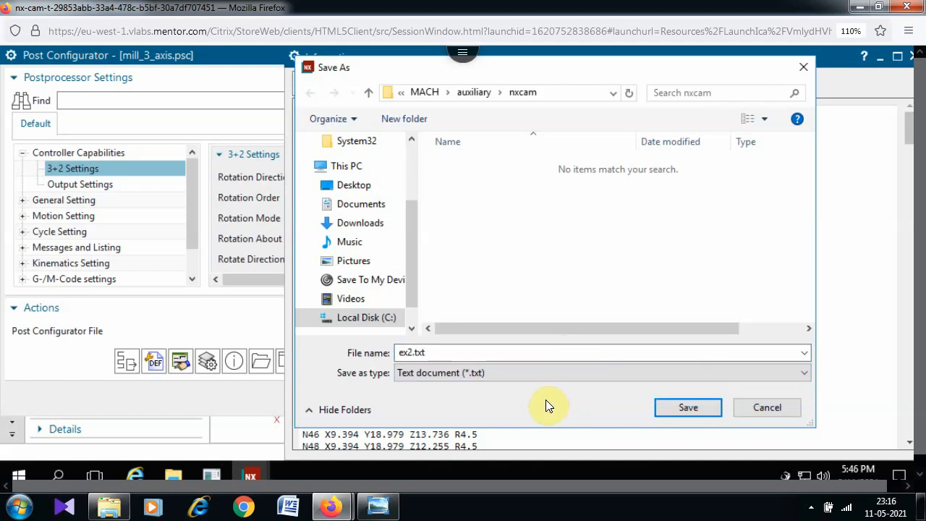
left_click(691, 408)
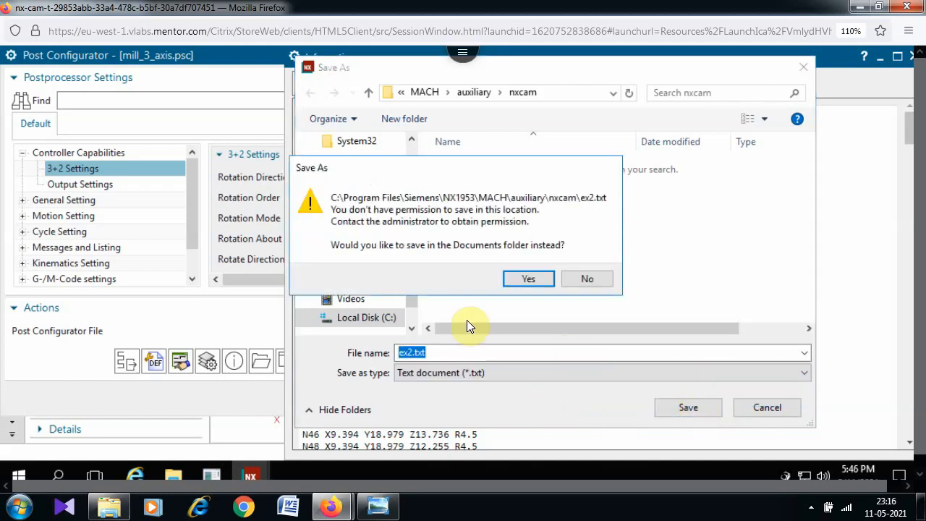
left_click(524, 279)
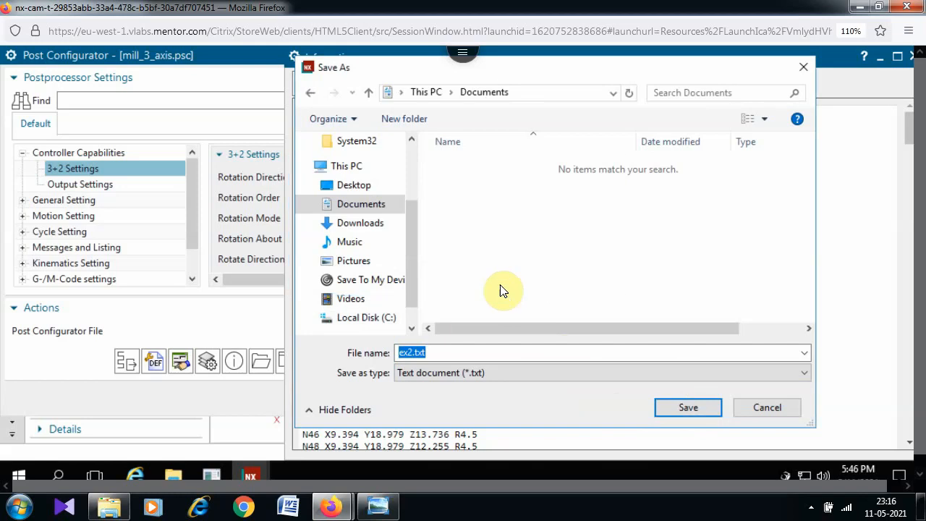
left_click(373, 320)
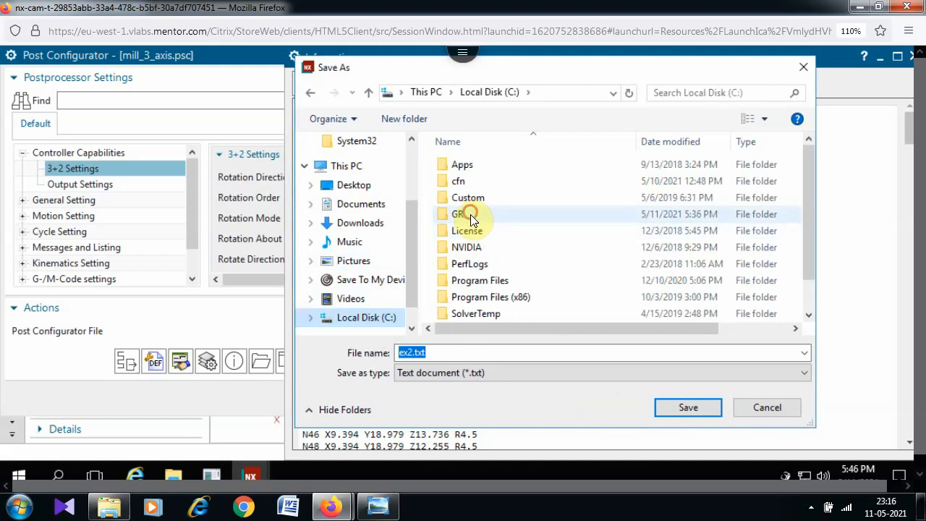
left_click(471, 215)
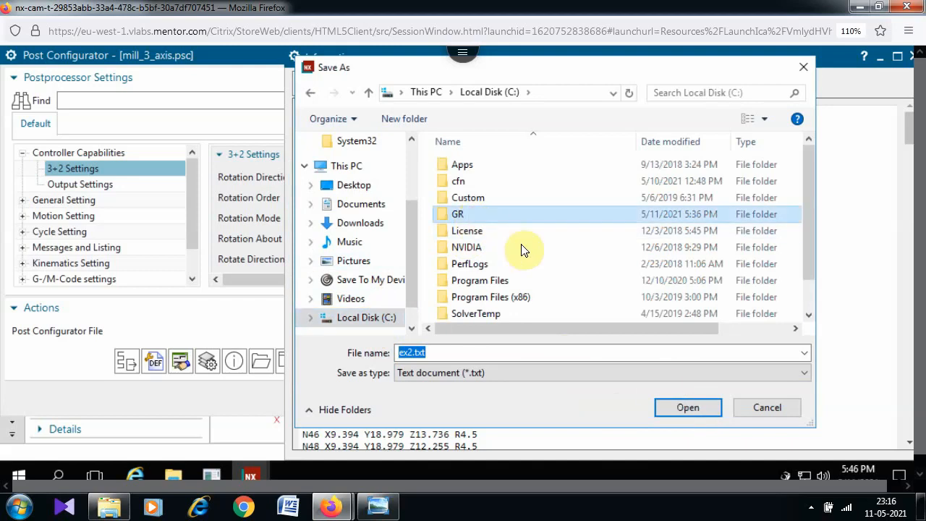
left_click(690, 408)
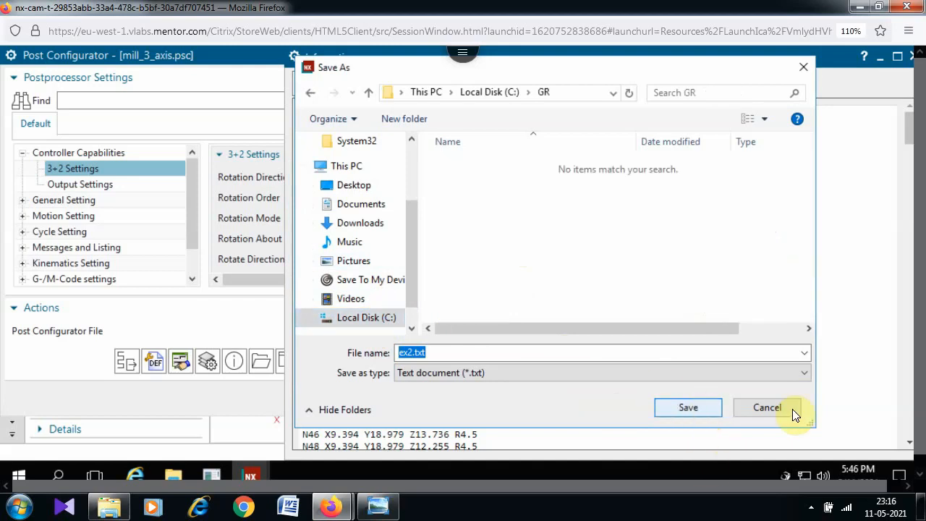
left_click(767, 408)
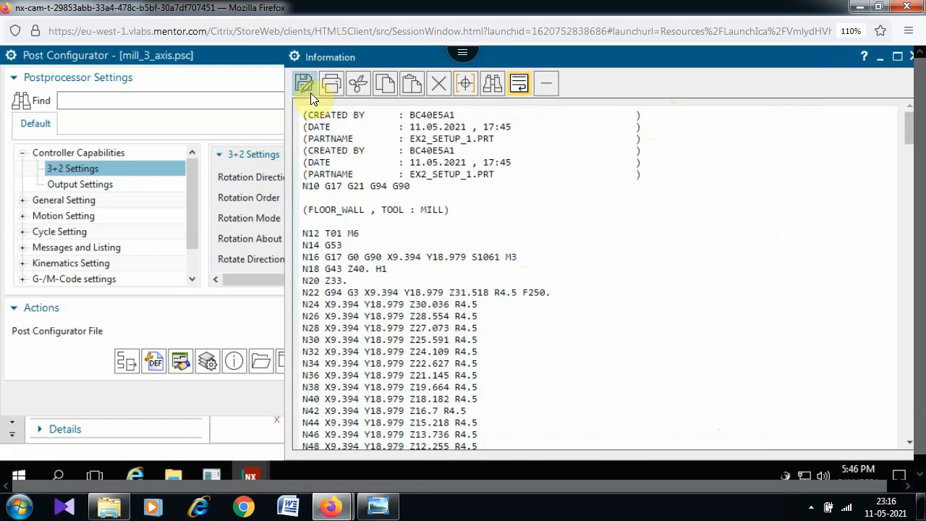
Close the NC code listing and the Post Configurator, and display the FLOOR_WALL and FLOOR_WALL_1 tool paths one after the other.
left_click(883, 55)
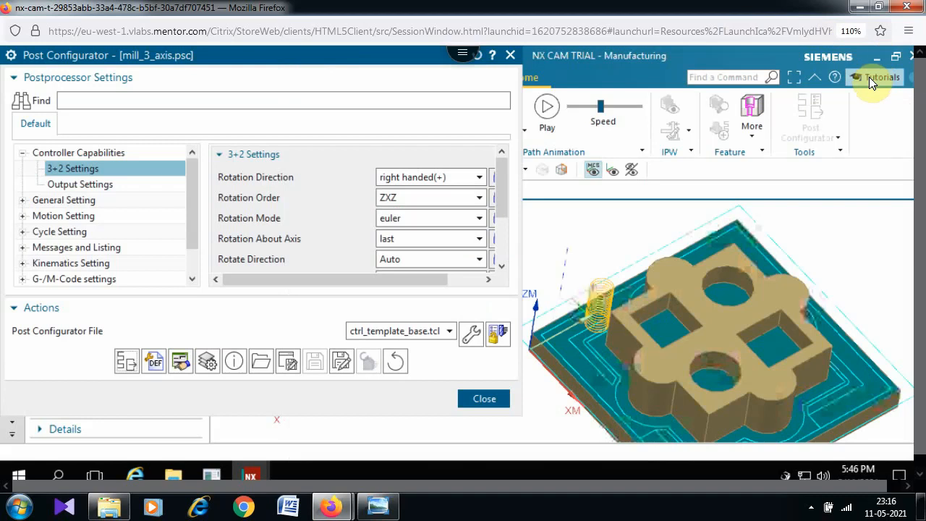
left_click(498, 398)
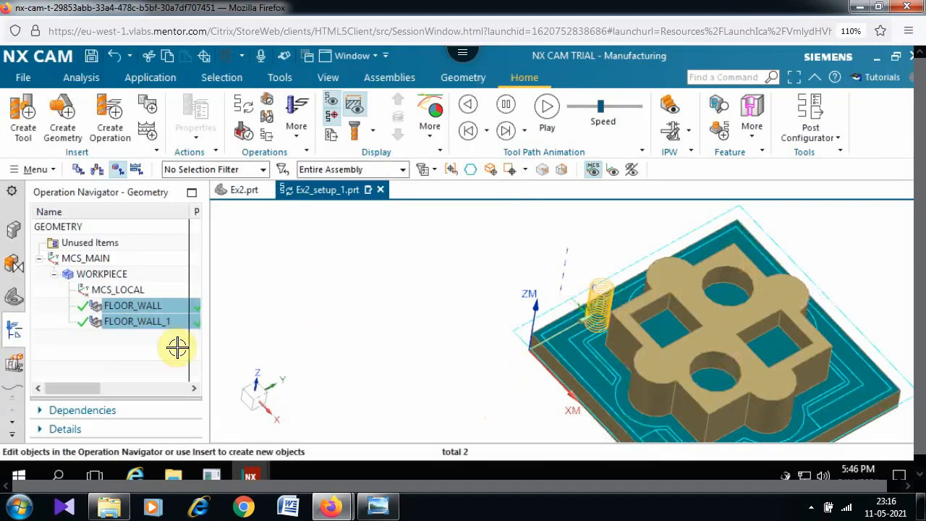
left_click(146, 304)
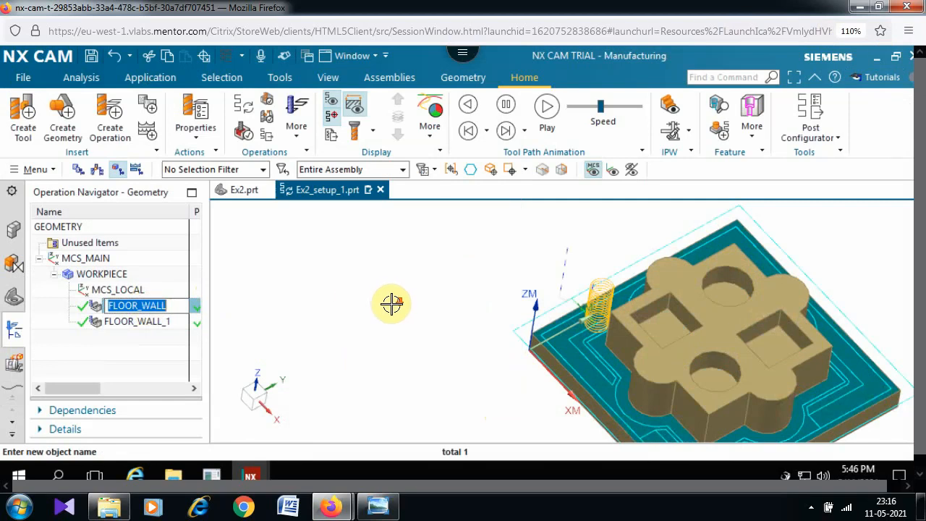
scroll(391, 304, "down", 2)
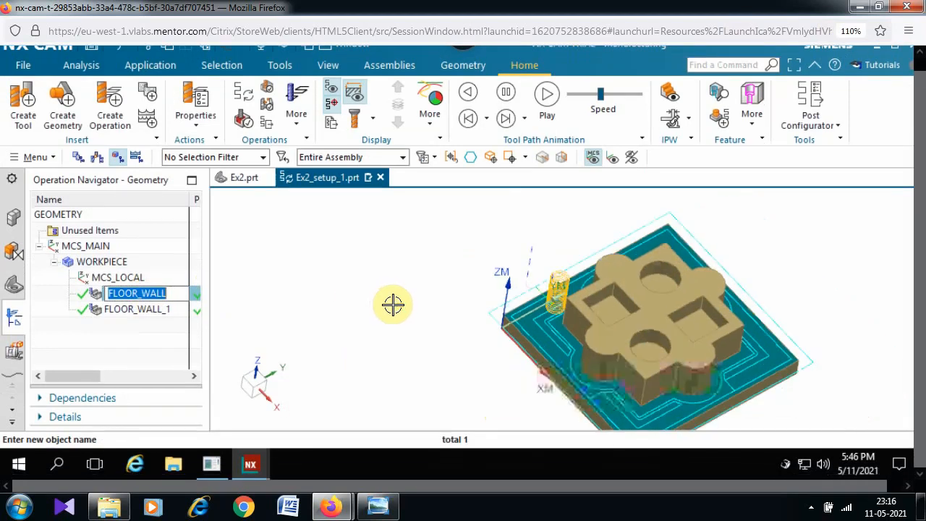
left_click(150, 310)
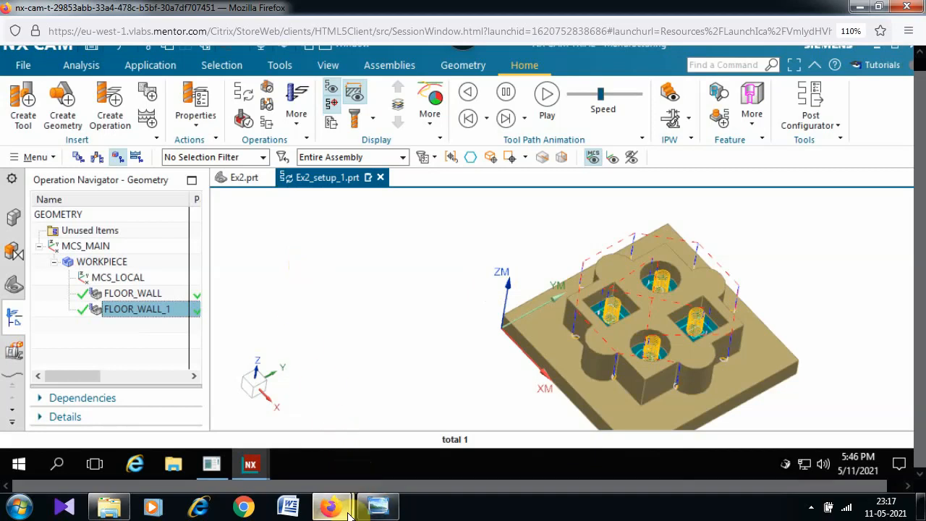
left_click(811, 507)
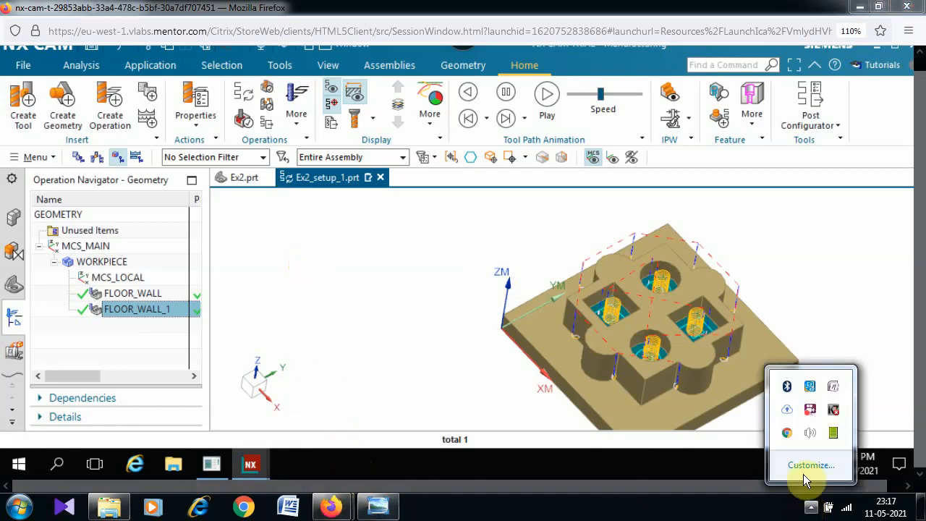